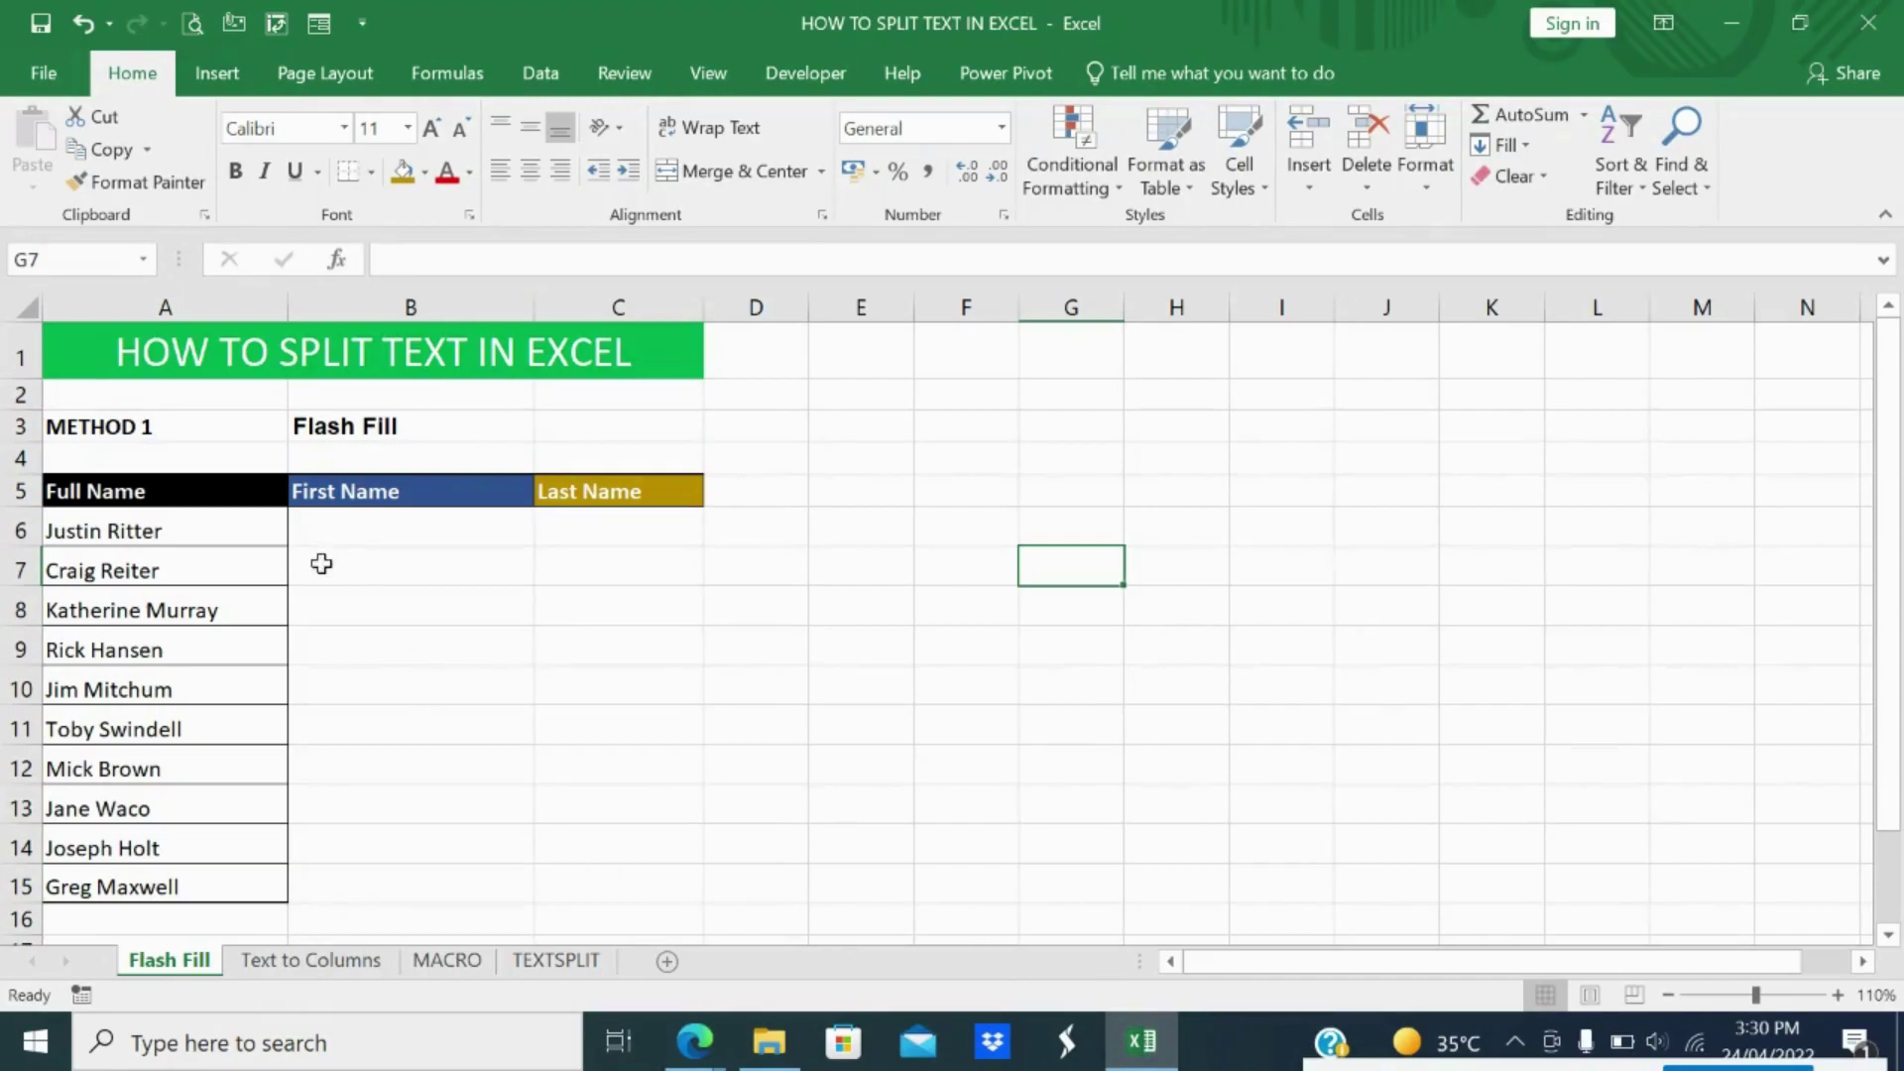
Enter Justin in B6 and Flash Fill the remaining first names.
{"action": "left_click", "coordinate": [106, 526]}
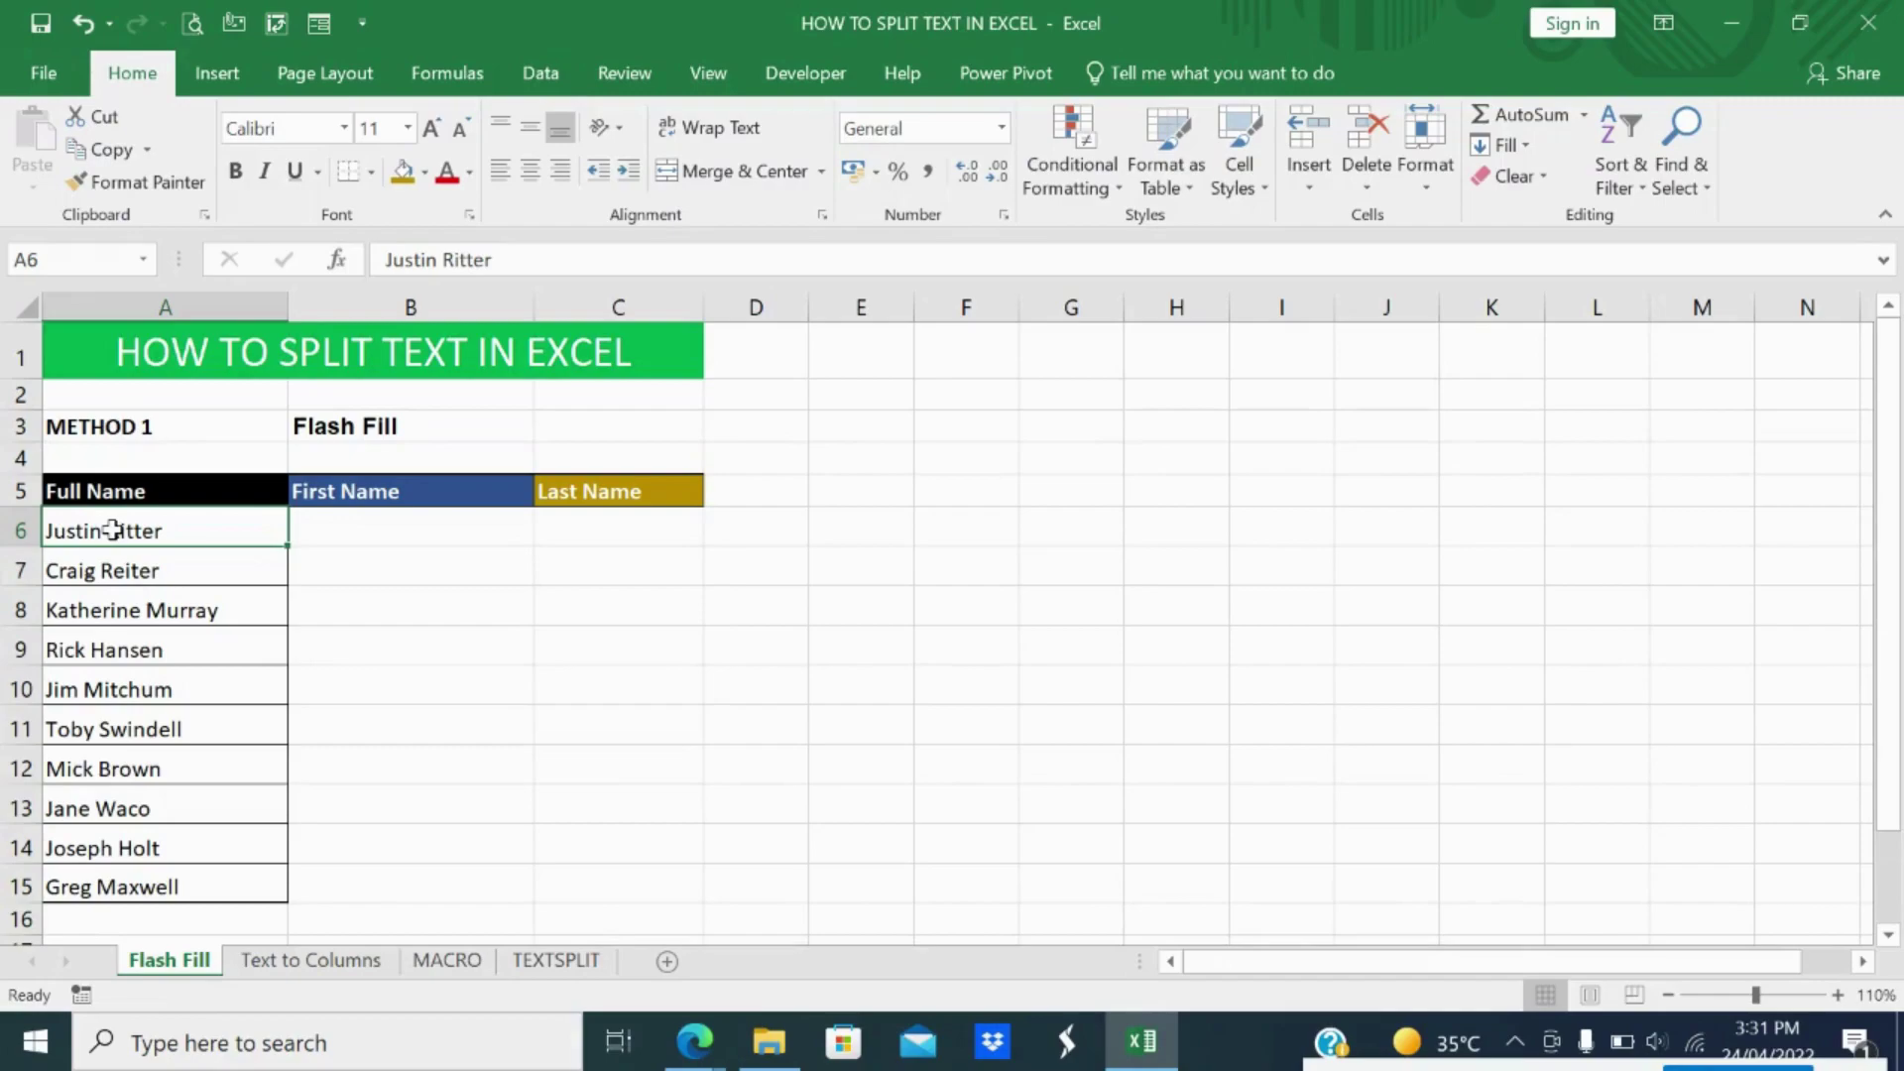
{"action": "left_click", "coordinate": [334, 539]}
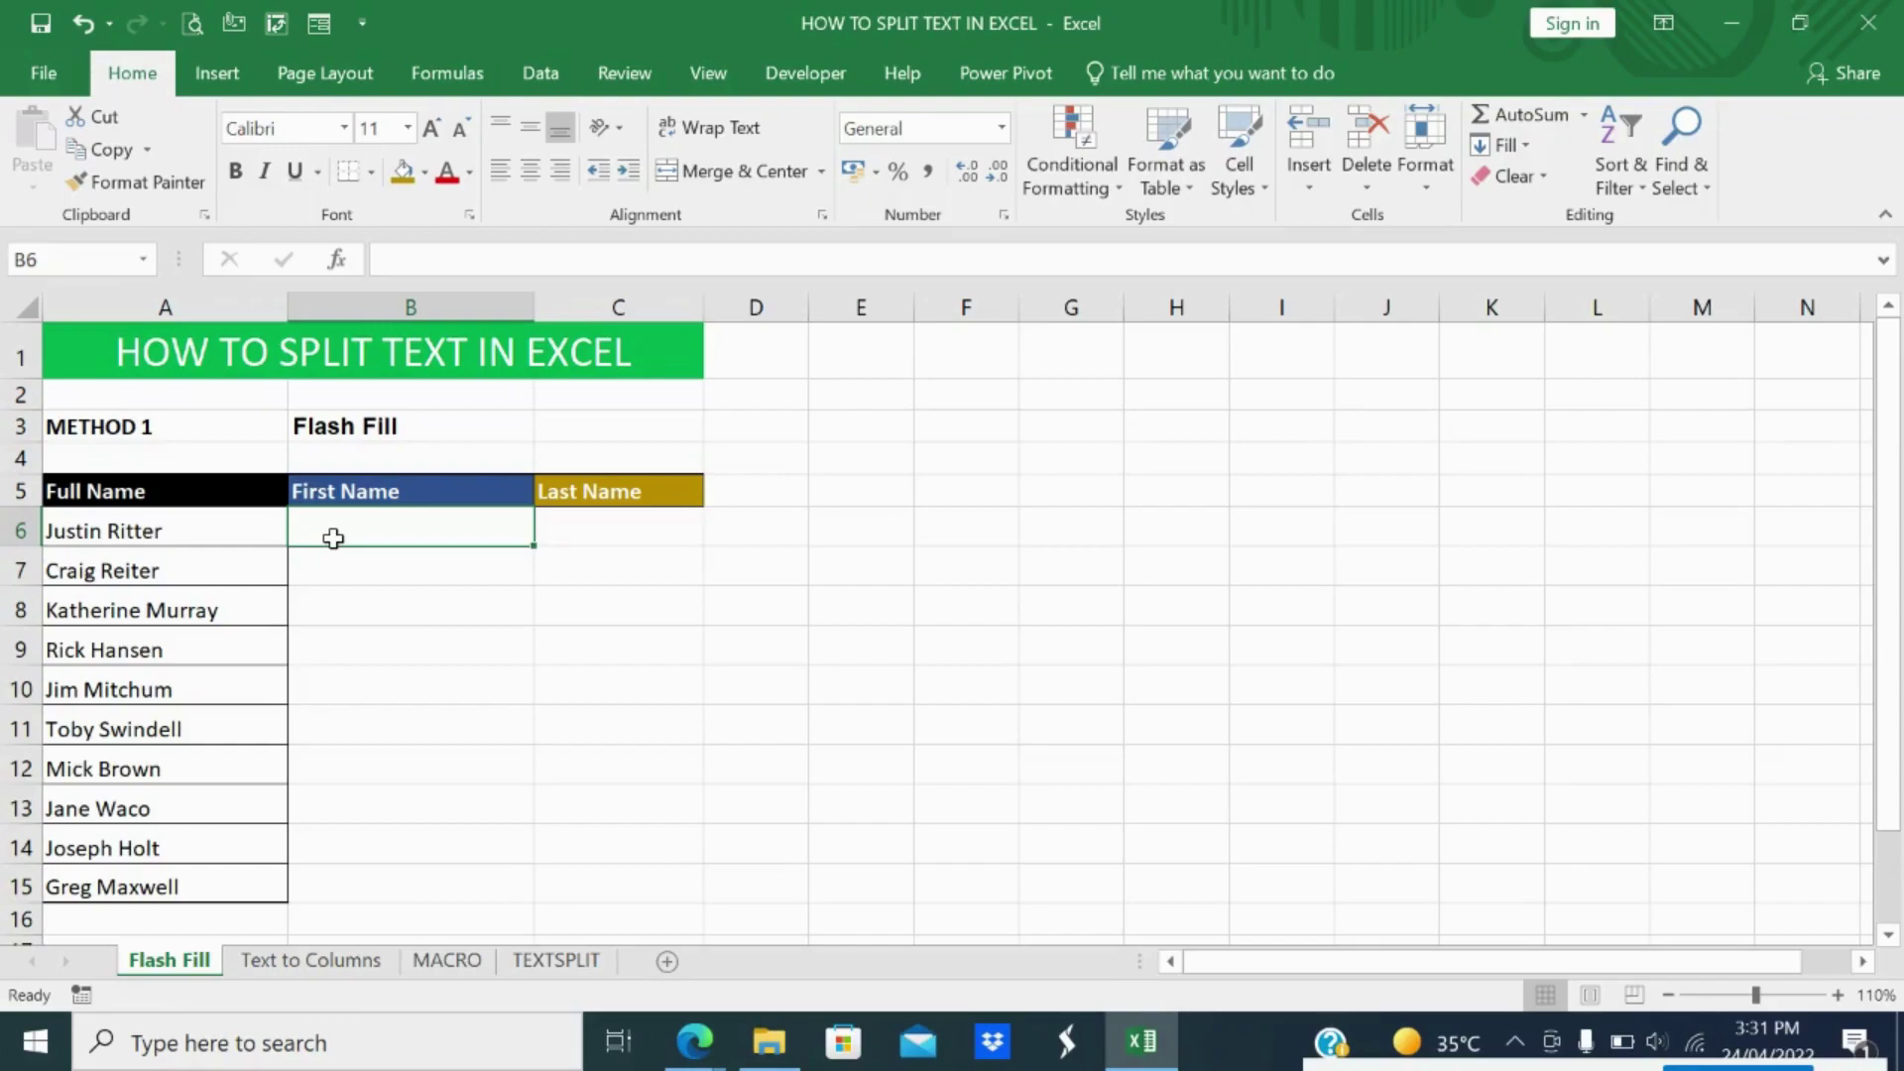
{"action": "type", "text": "J"}
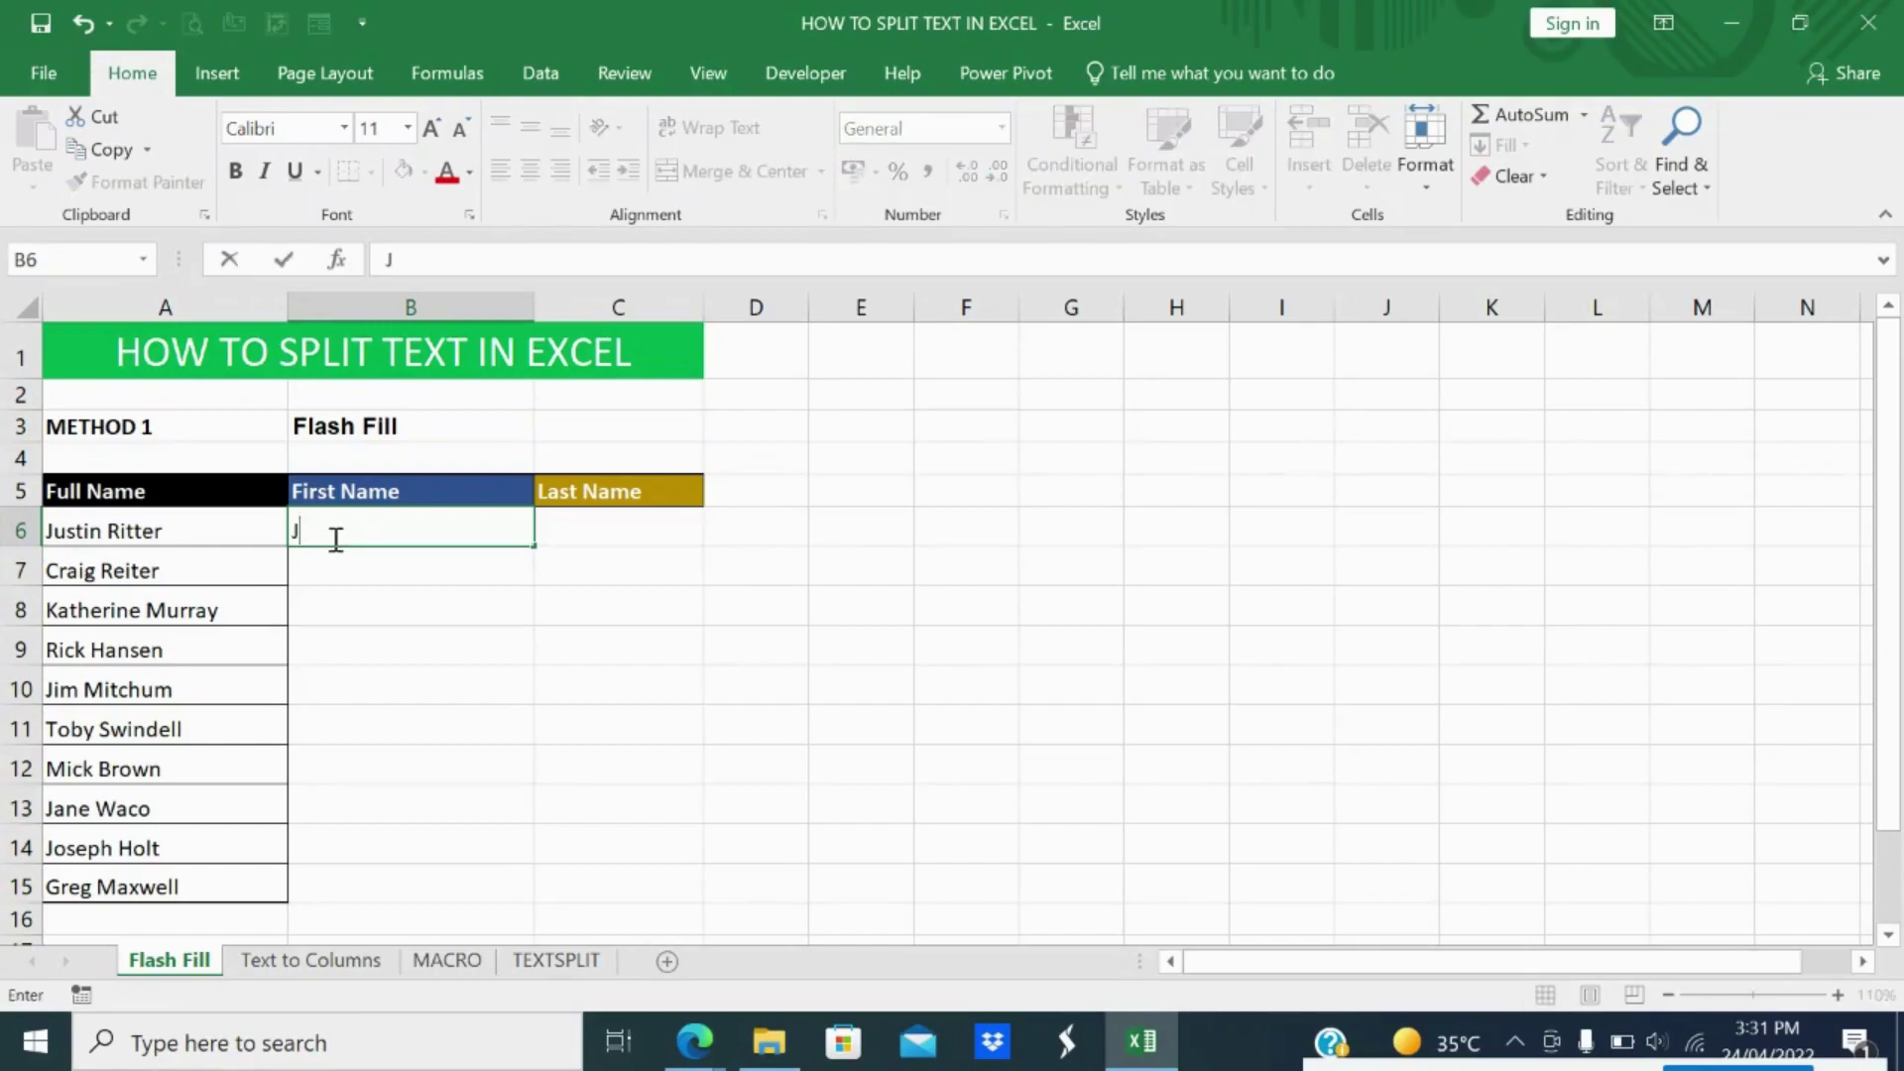
{"action": "type", "text": "ust"}
{"action": "type", "text": "in"}
{"action": "key", "text": "Return"}
{"action": "left_click", "coordinate": [333, 537]}
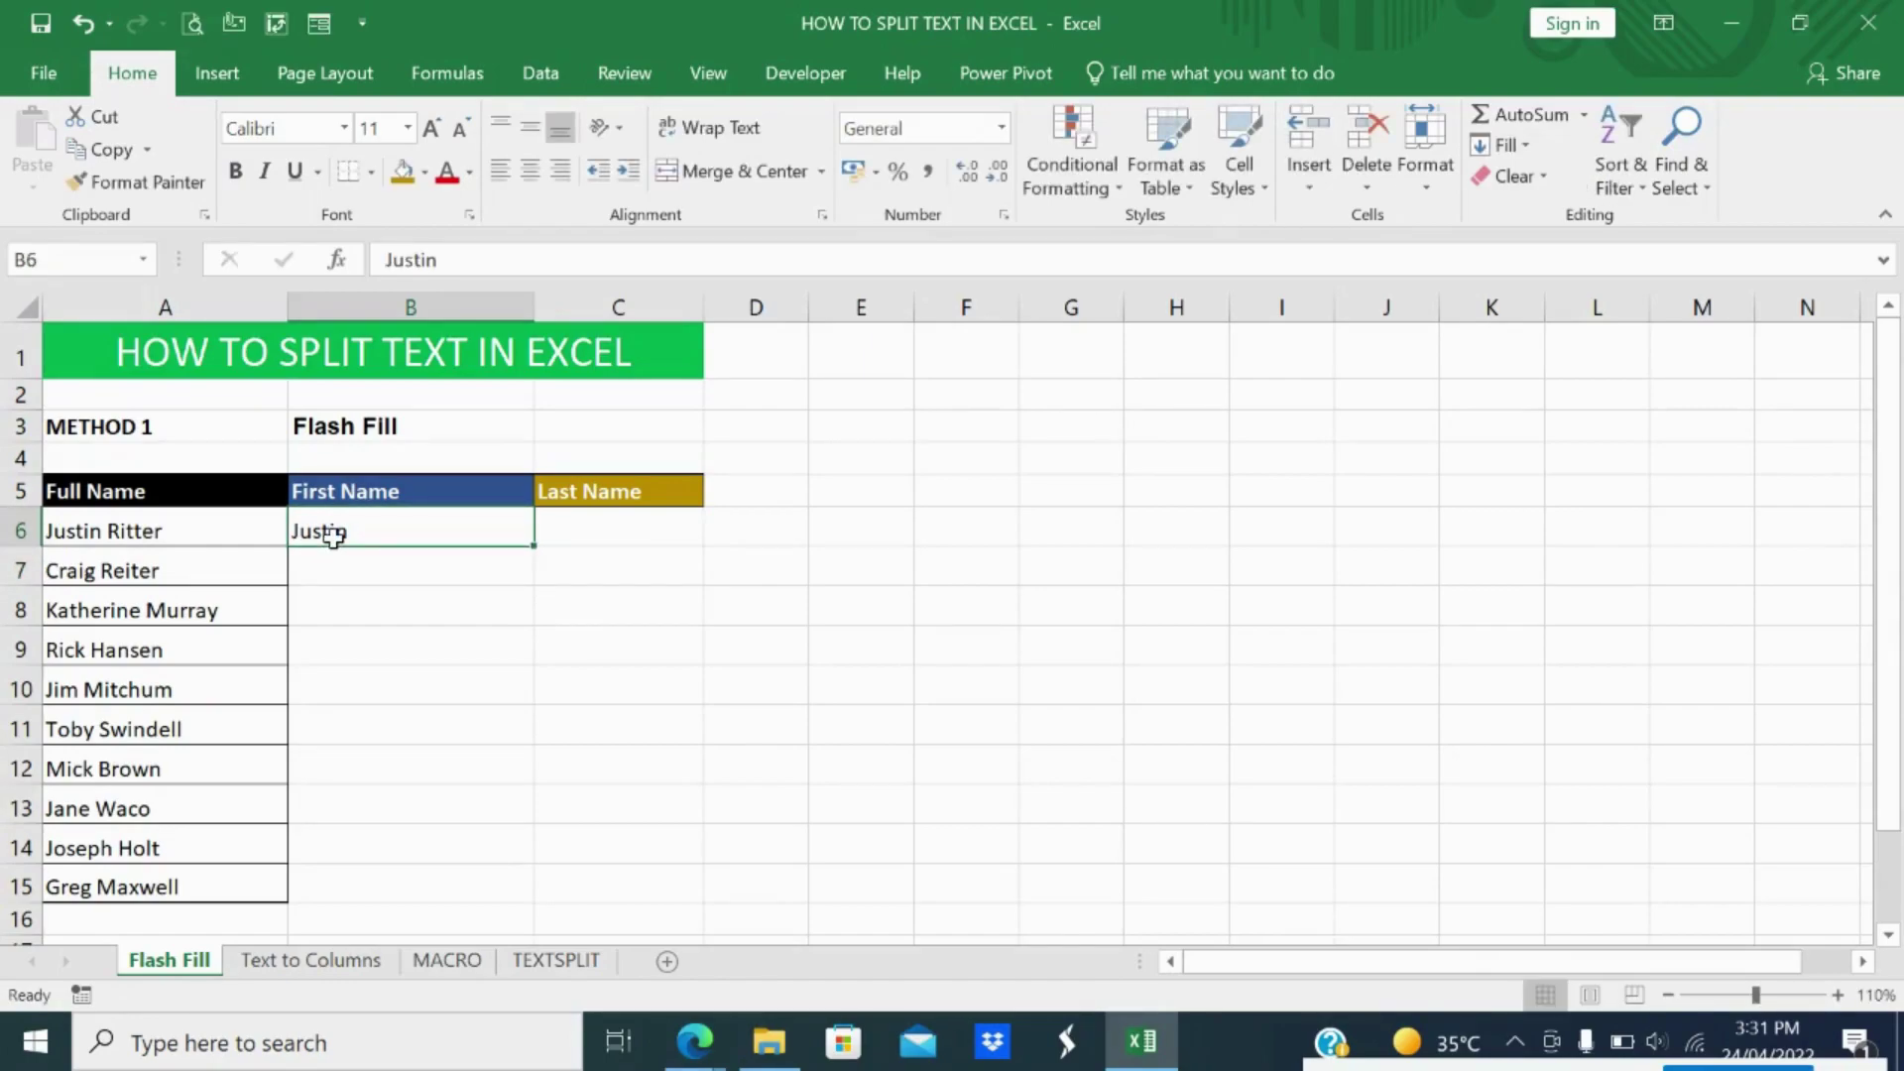
{"action": "key", "text": "ctrl+e"}
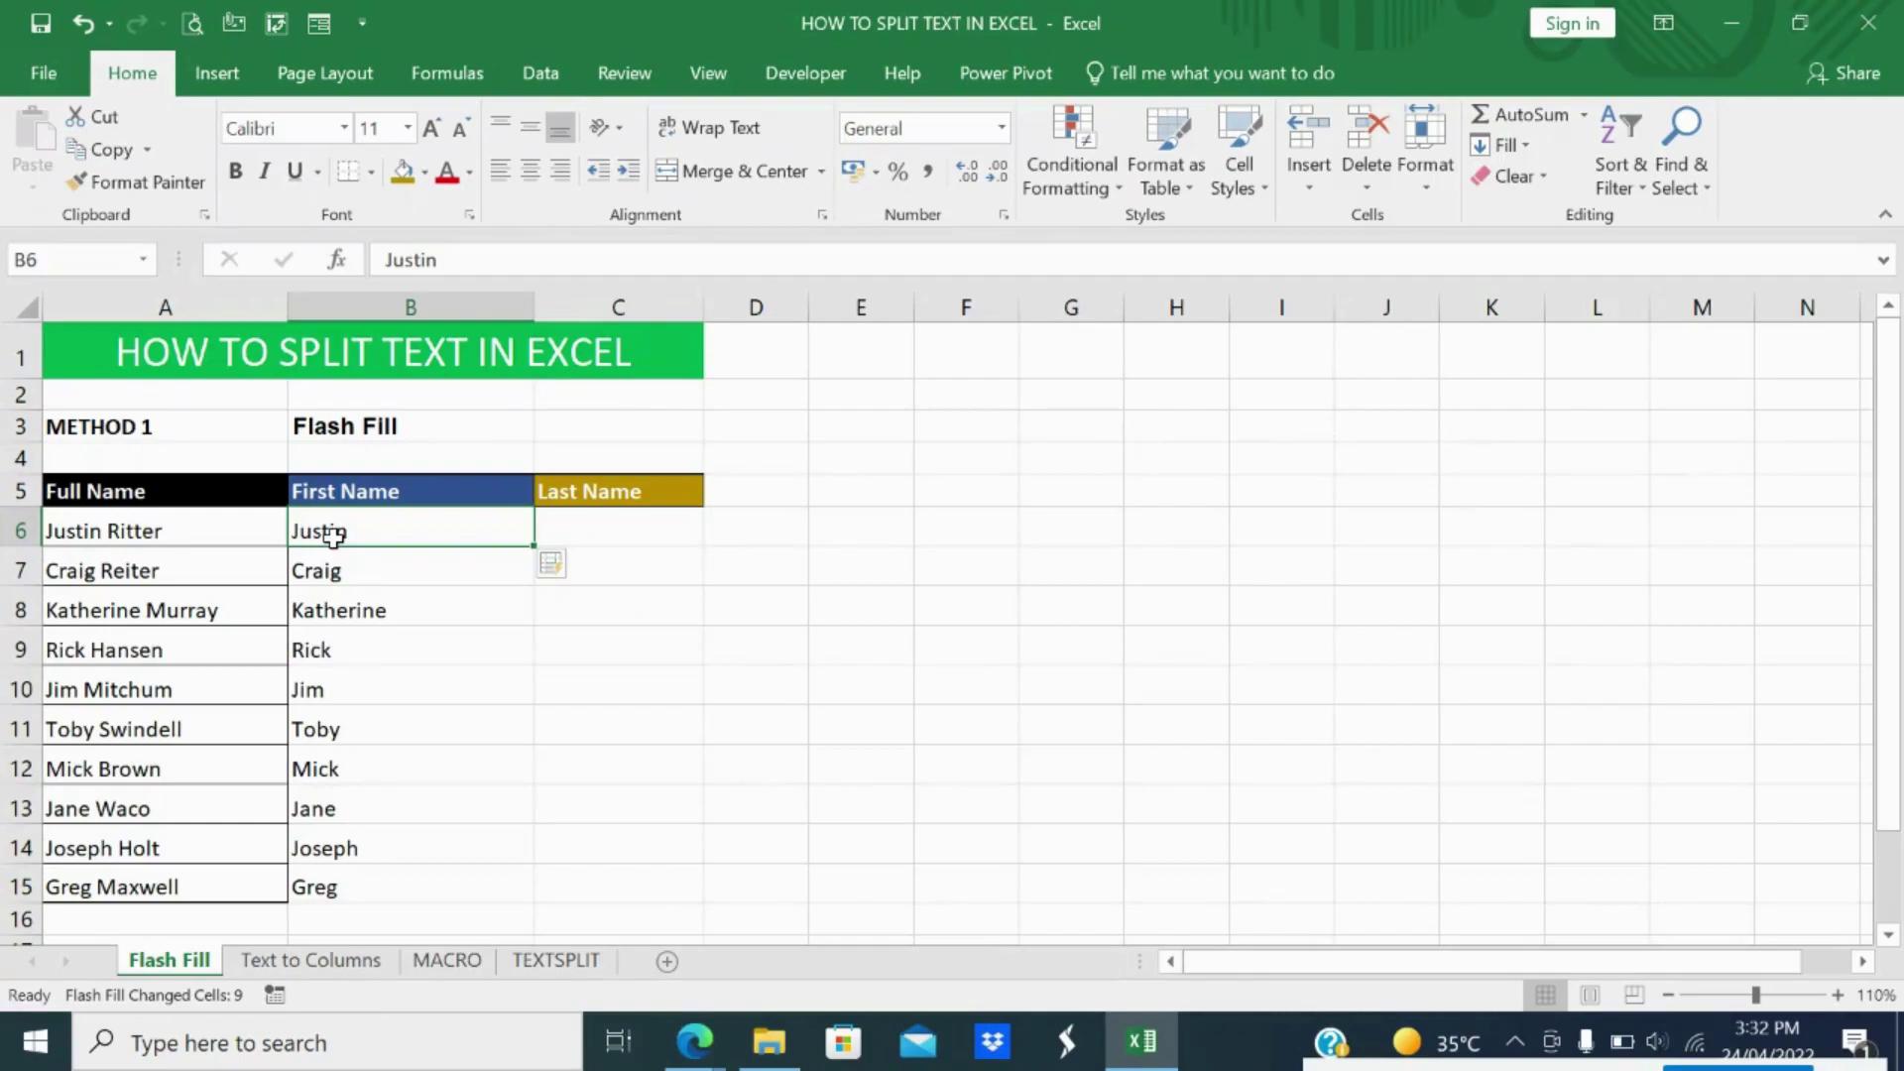
Enter Ritter in C6 and Flash Fill the remaining last names.
{"action": "key", "text": "Right"}
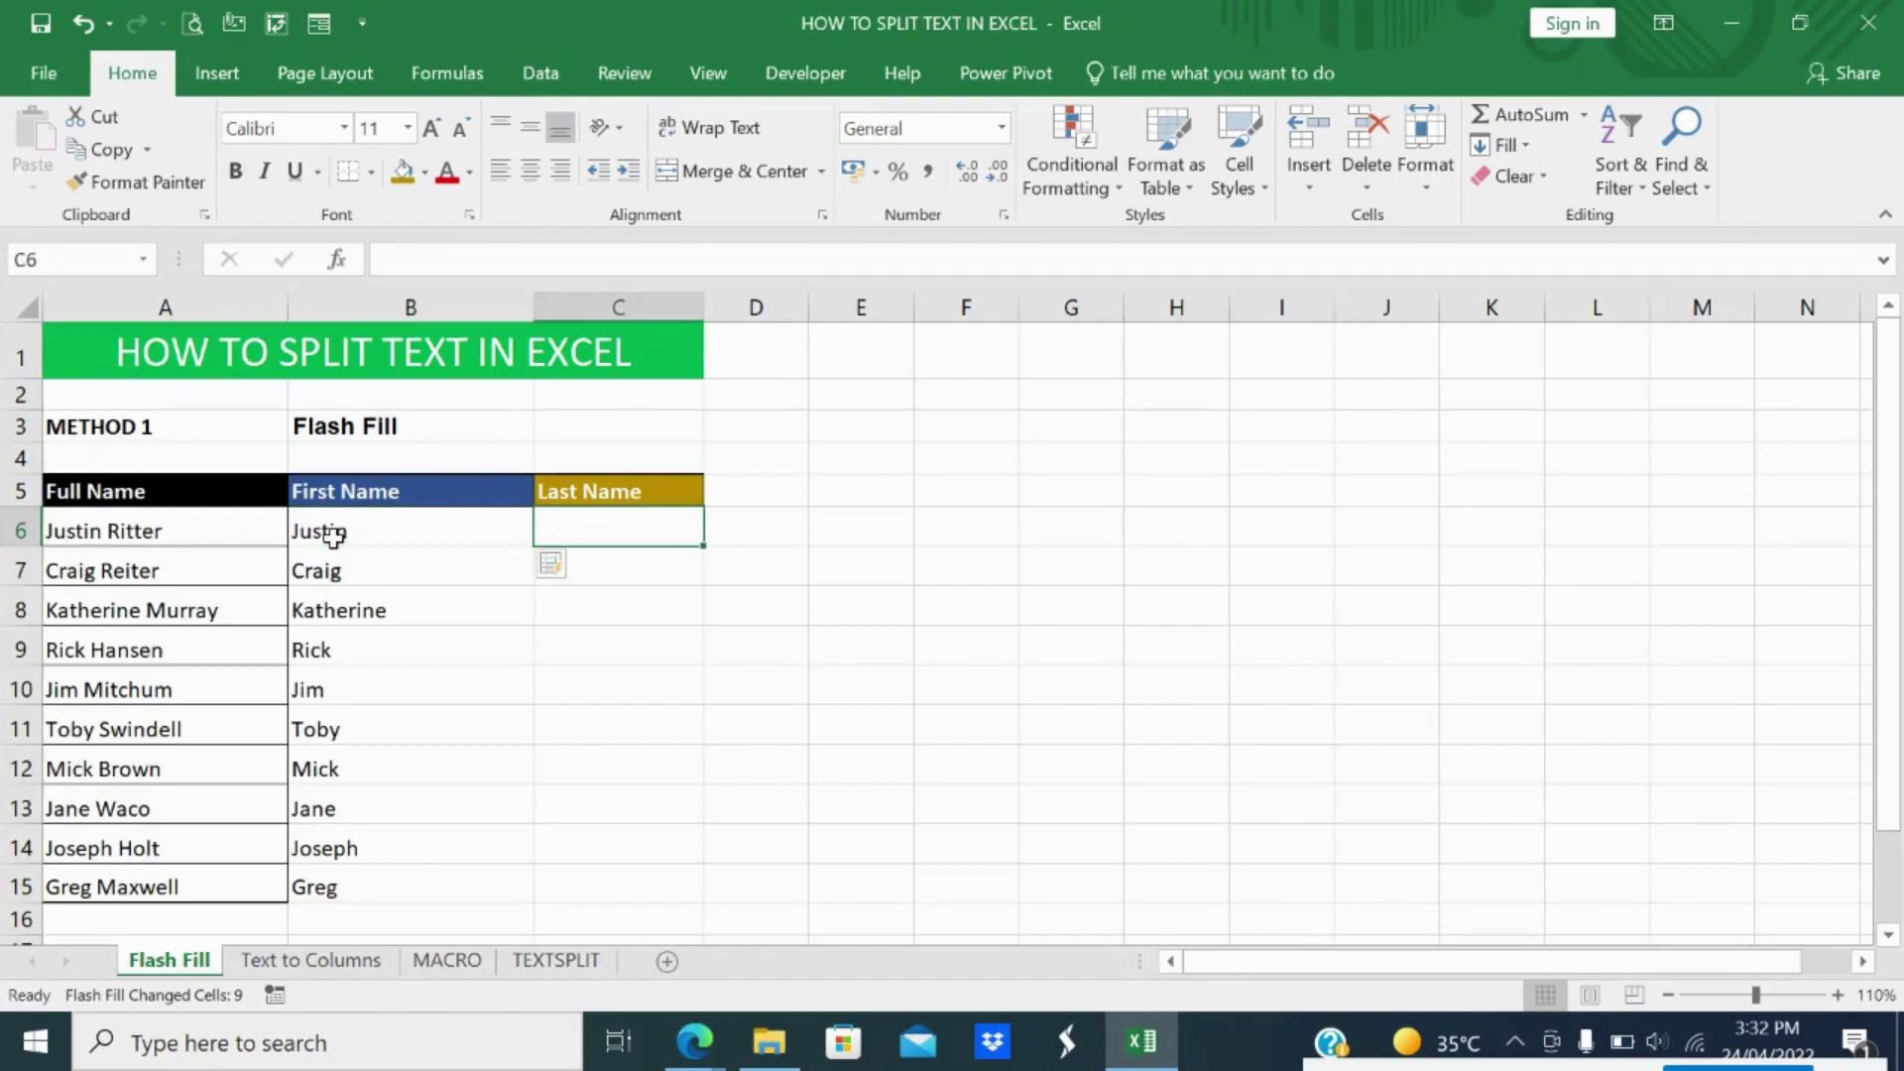
{"action": "type", "text": "R"}
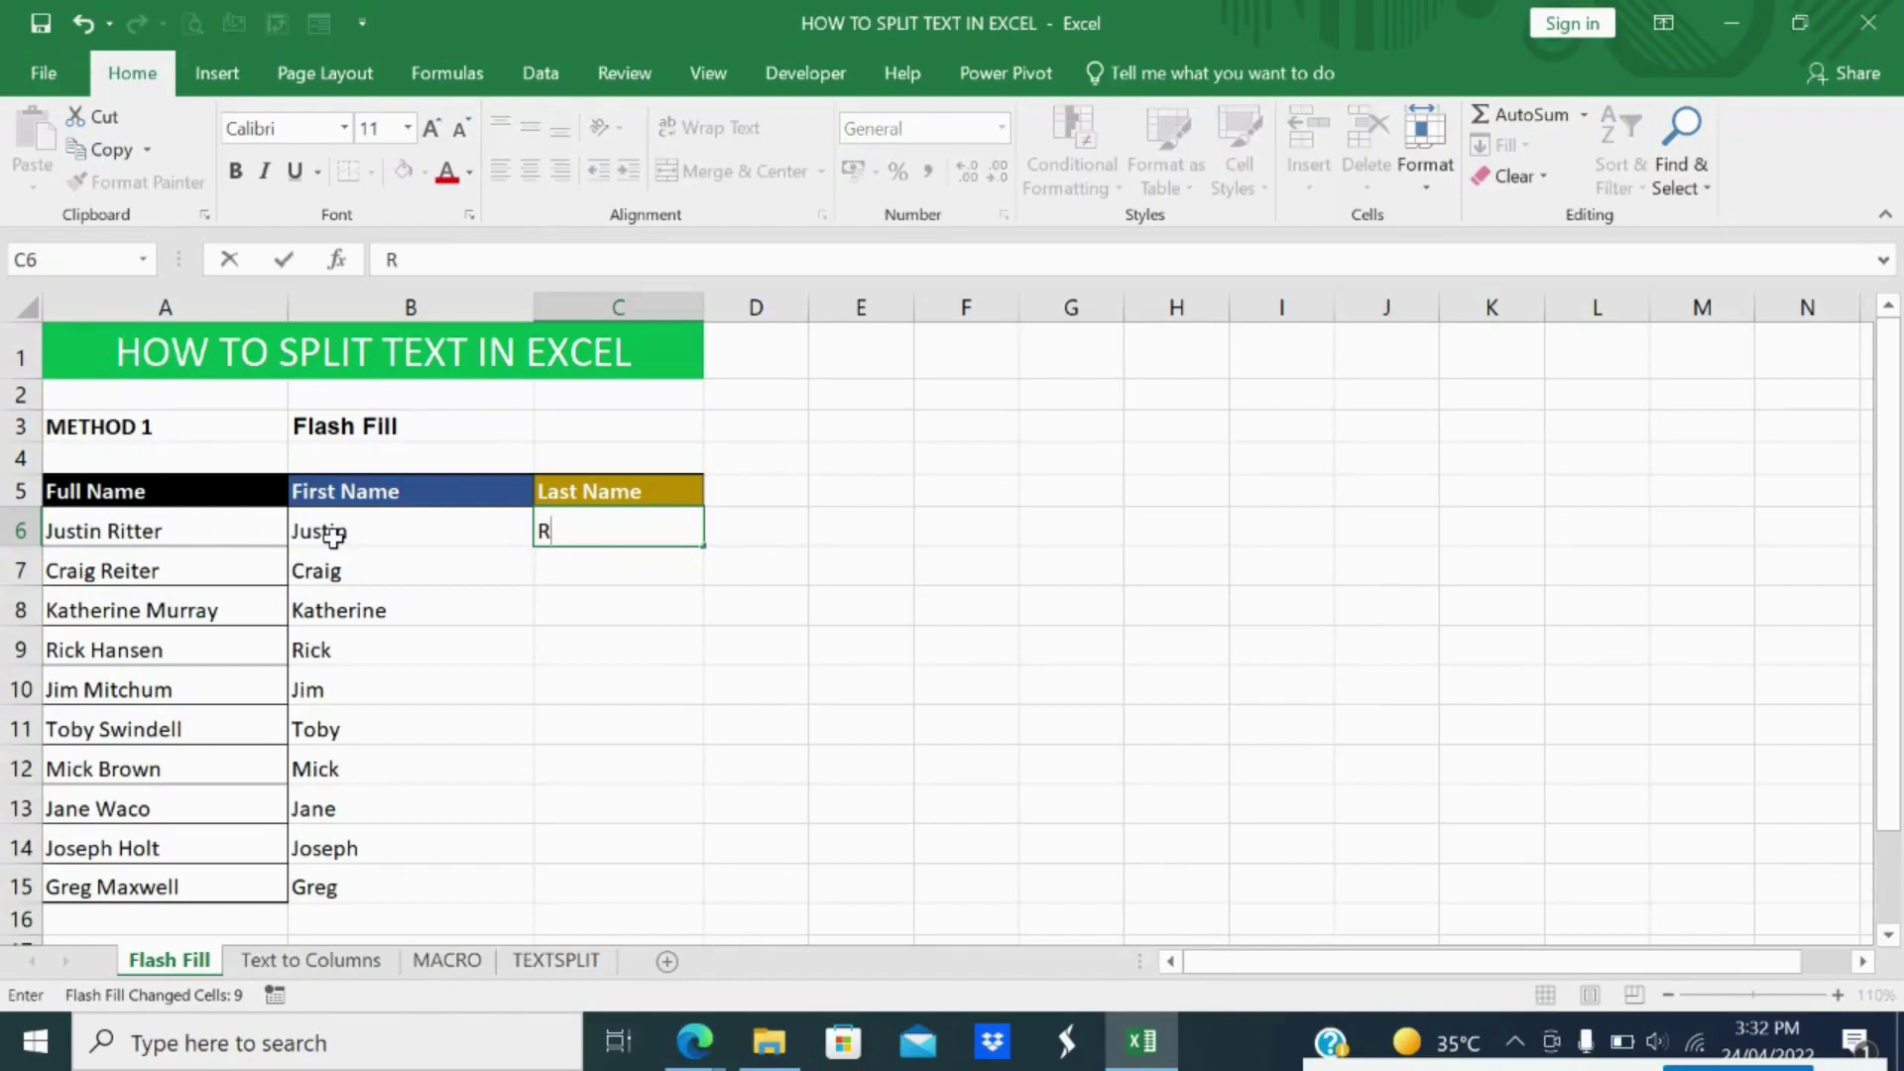
{"action": "type", "text": "itter"}
{"action": "key", "text": "Return"}
{"action": "key", "text": "Up"}
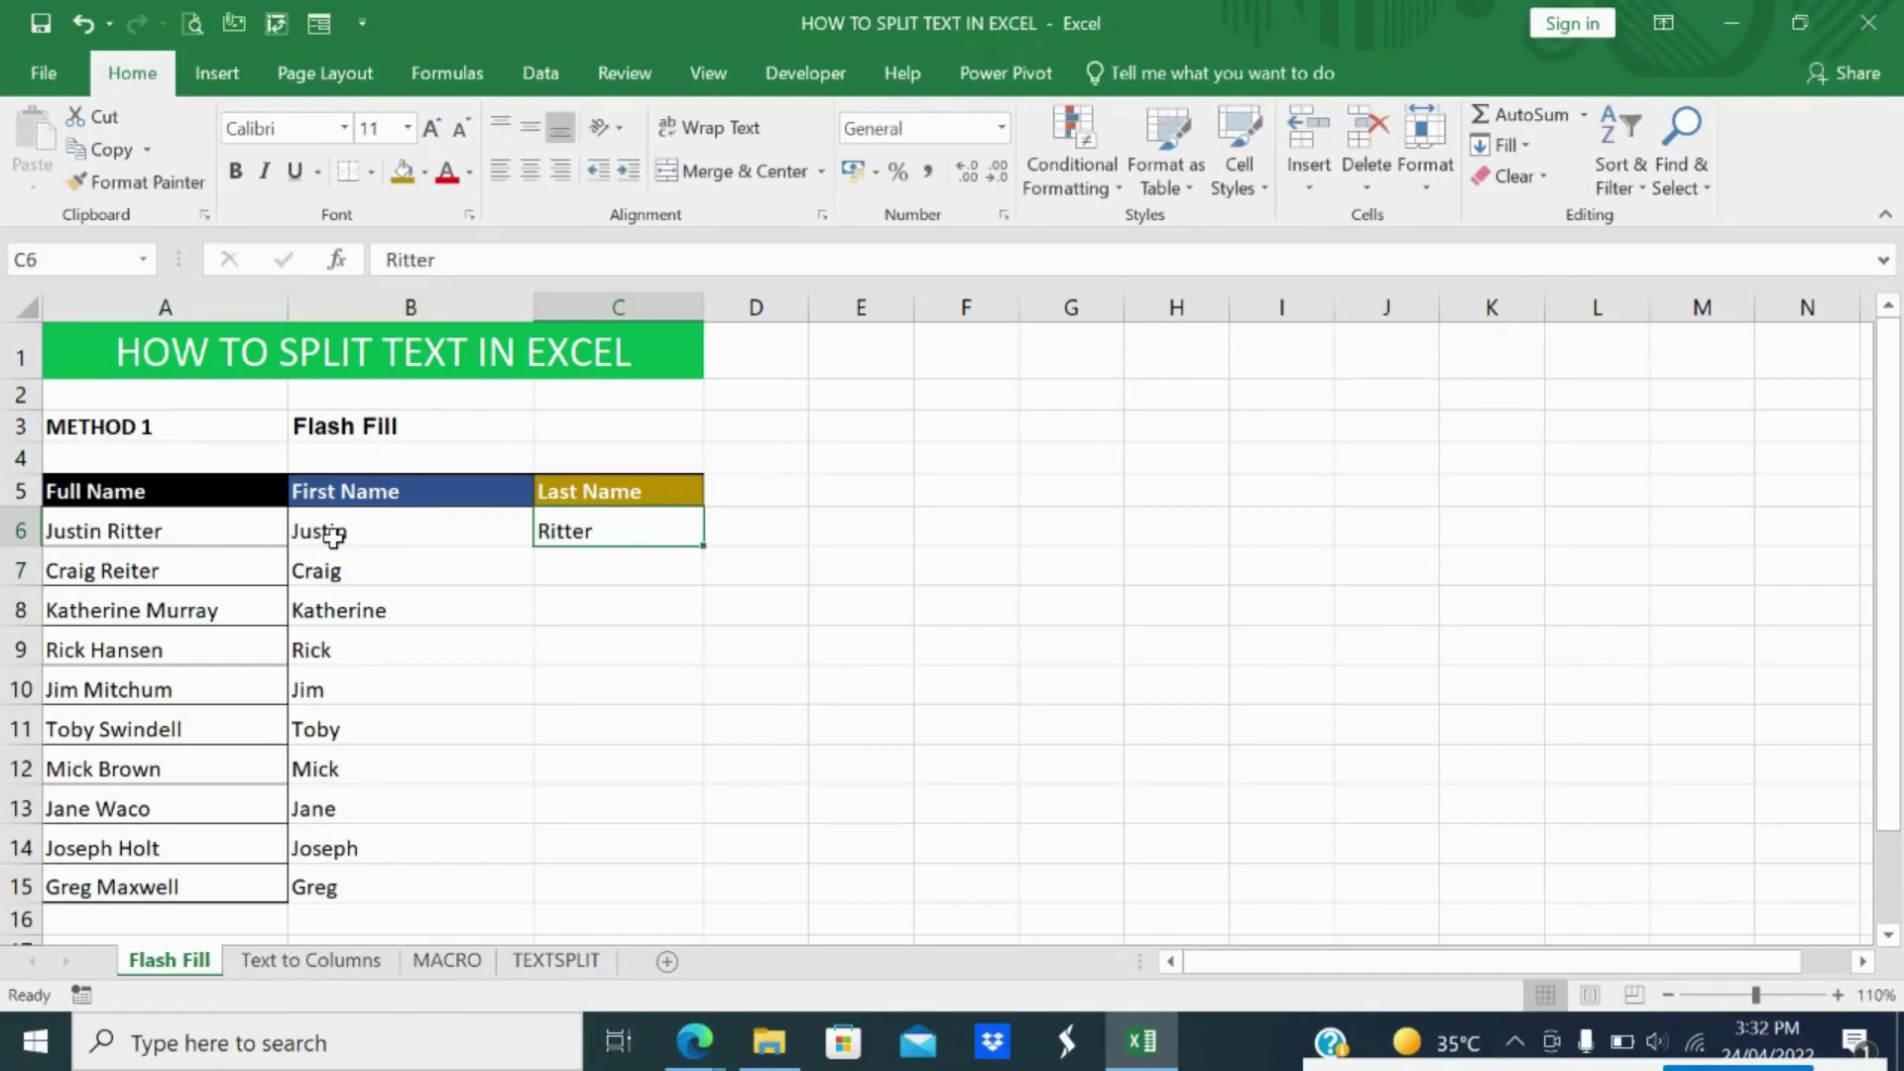
{"action": "key", "text": "ctrl+e"}
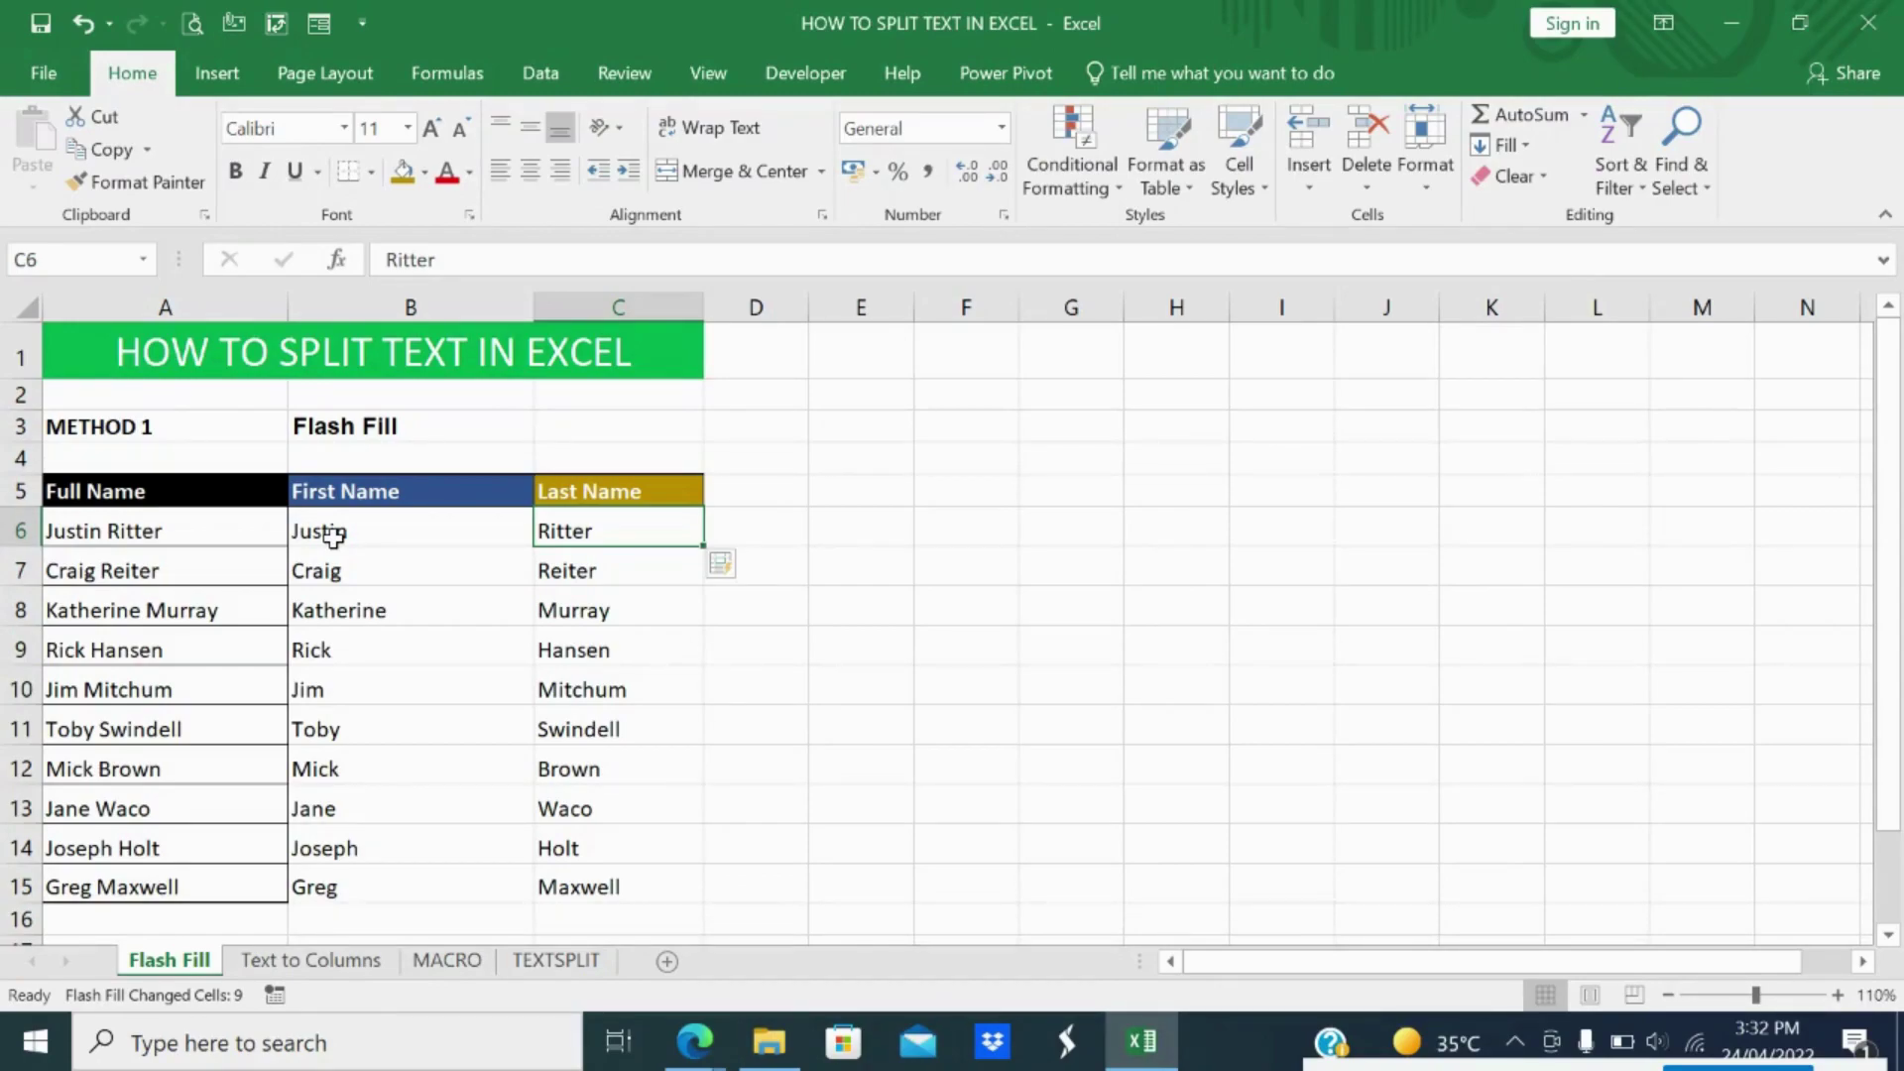
{"action": "key", "text": "Left"}
{"action": "key", "text": "Left"}
{"action": "key", "text": "Right"}
{"action": "key", "text": "Right"}
{"action": "key", "text": "shift+Left"}
{"action": "key", "text": "ctrl+shift+Down"}
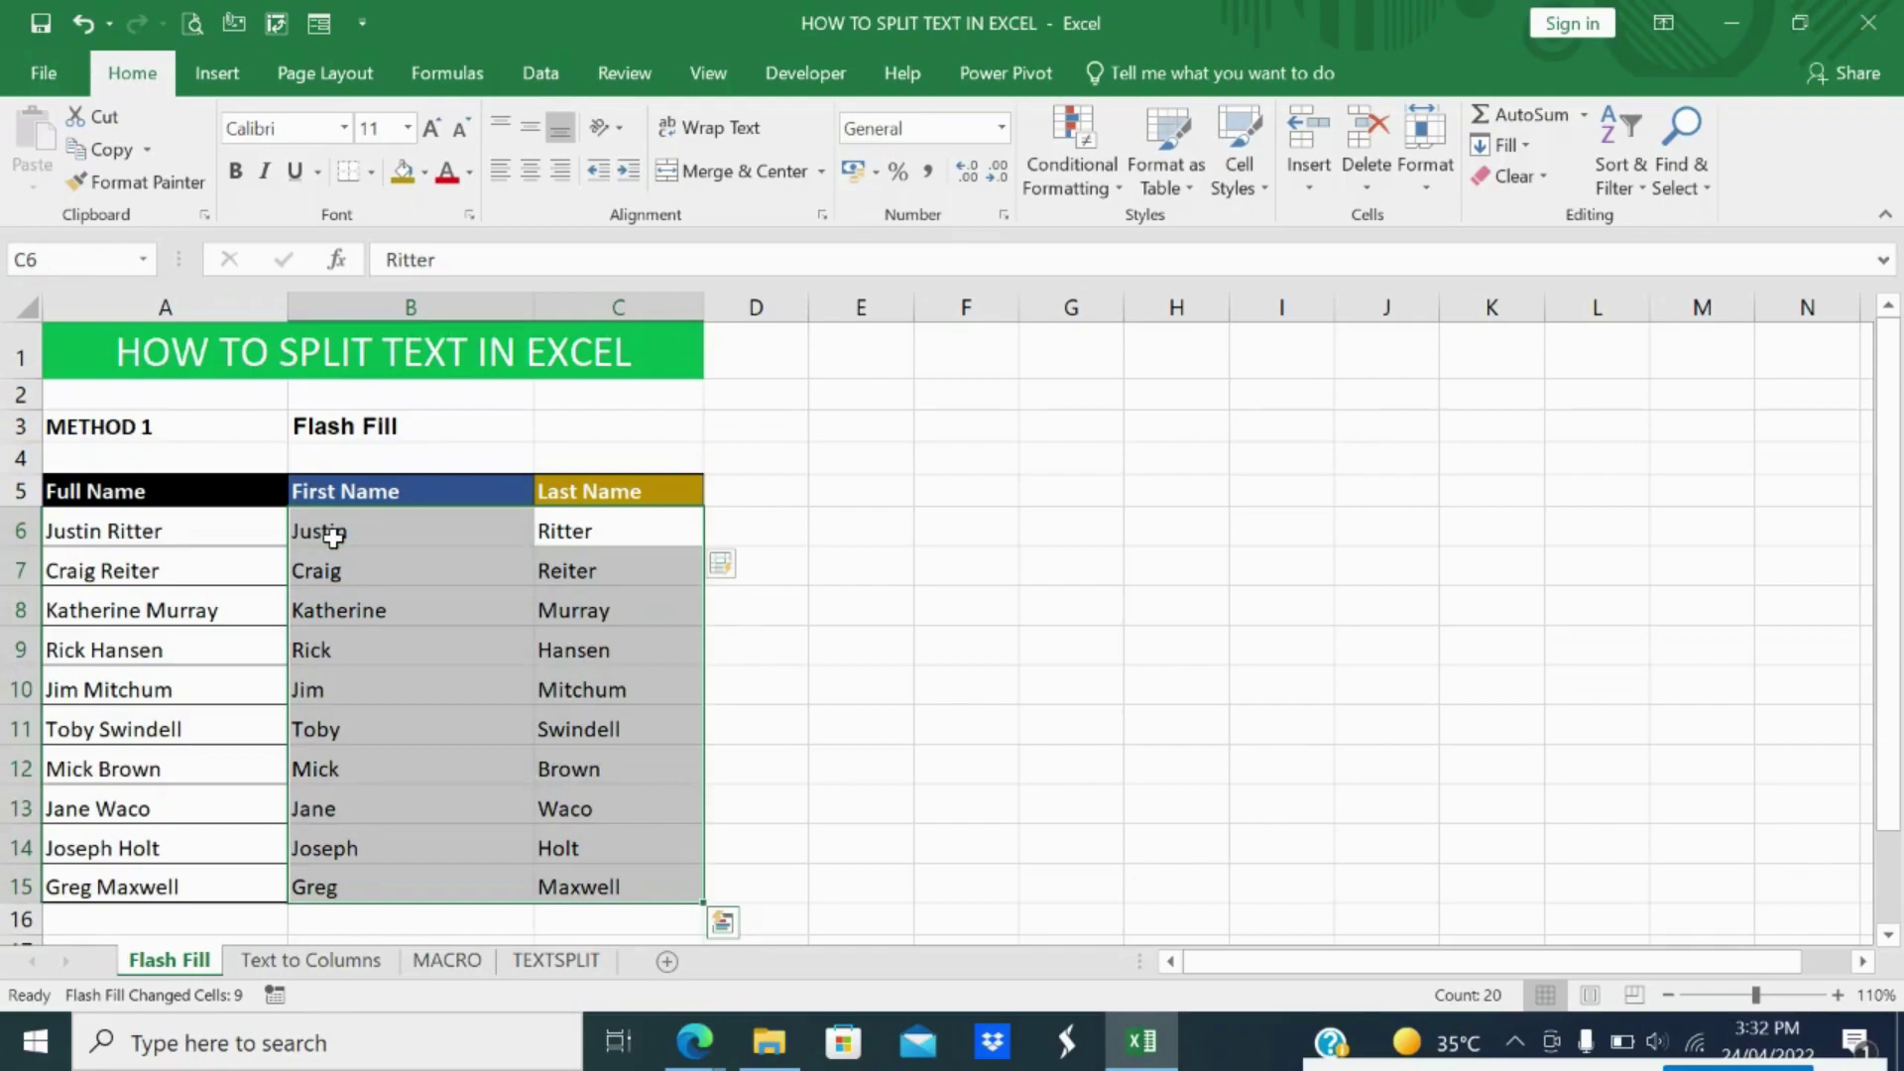
{"action": "key", "text": "Delete"}
{"action": "key", "text": "Down"}
{"action": "key", "text": "Up"}
{"action": "key", "text": "Left"}
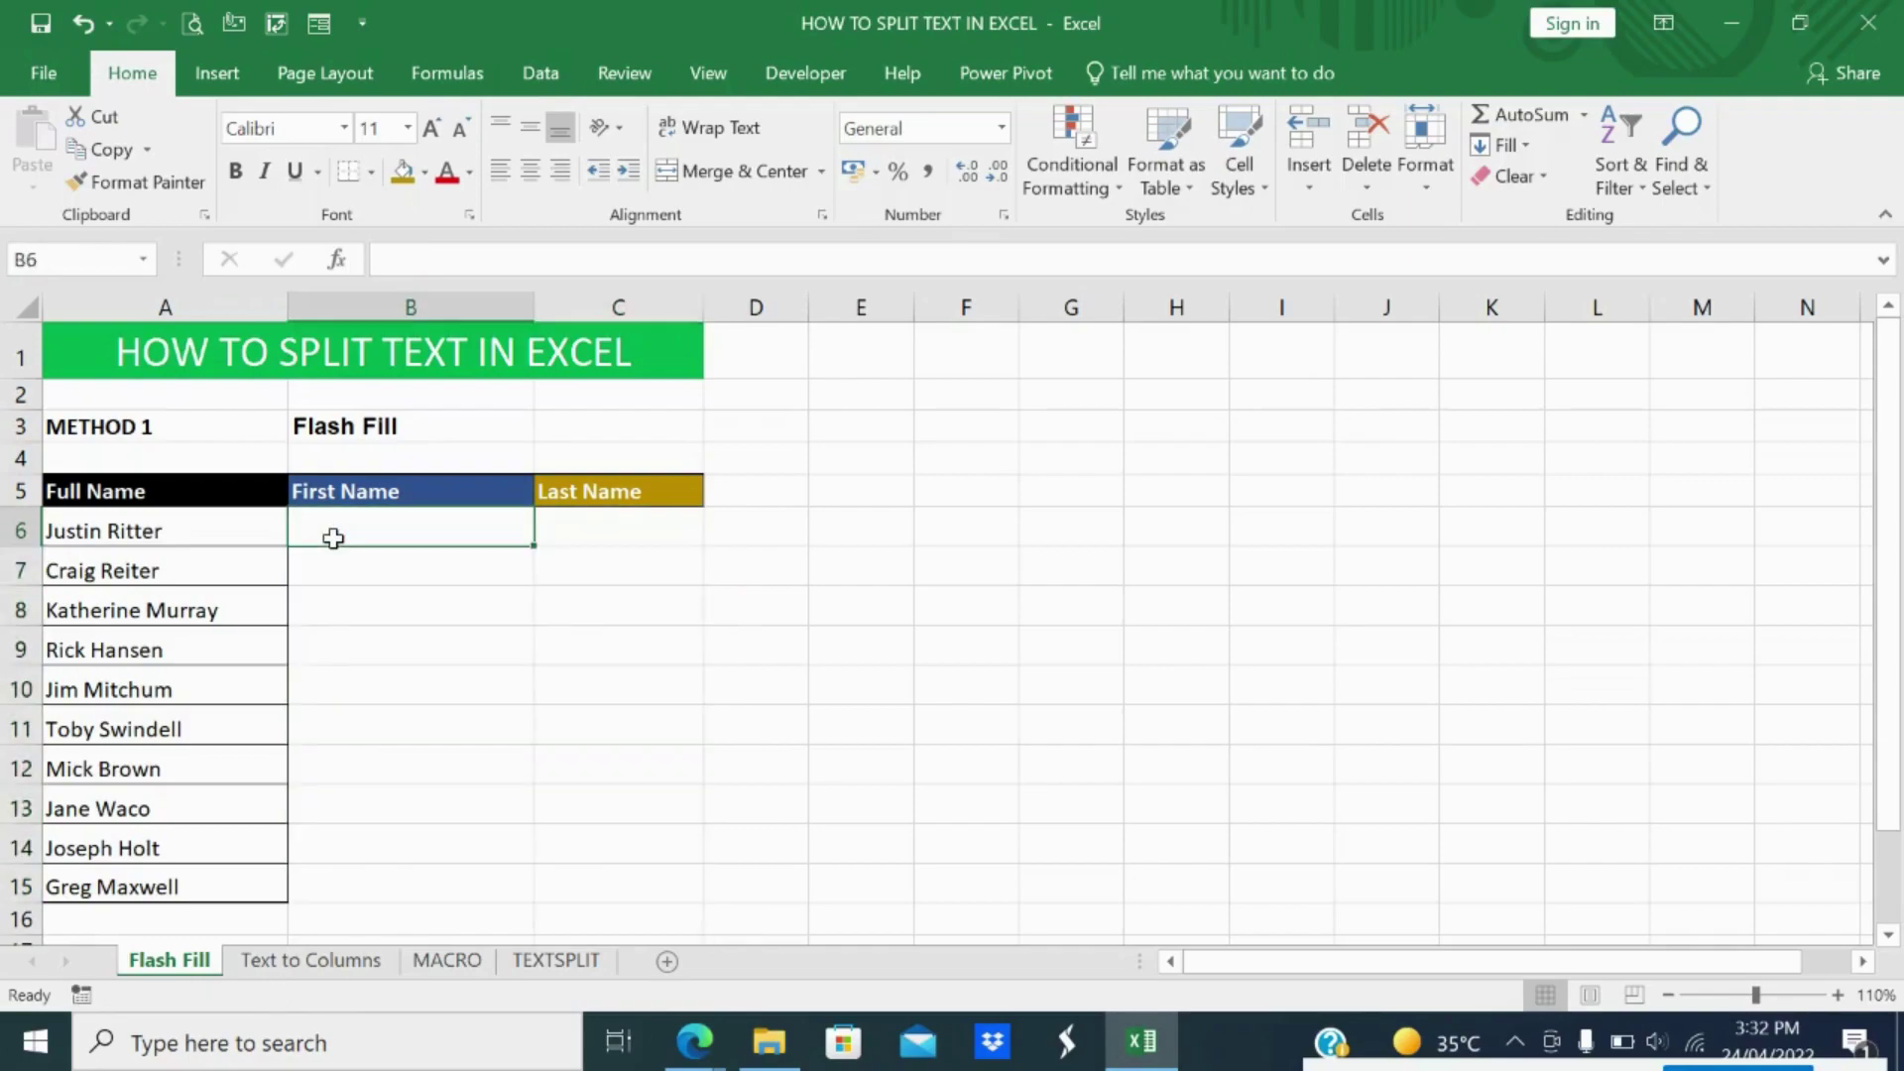
{"action": "type", "text": "Justin"}
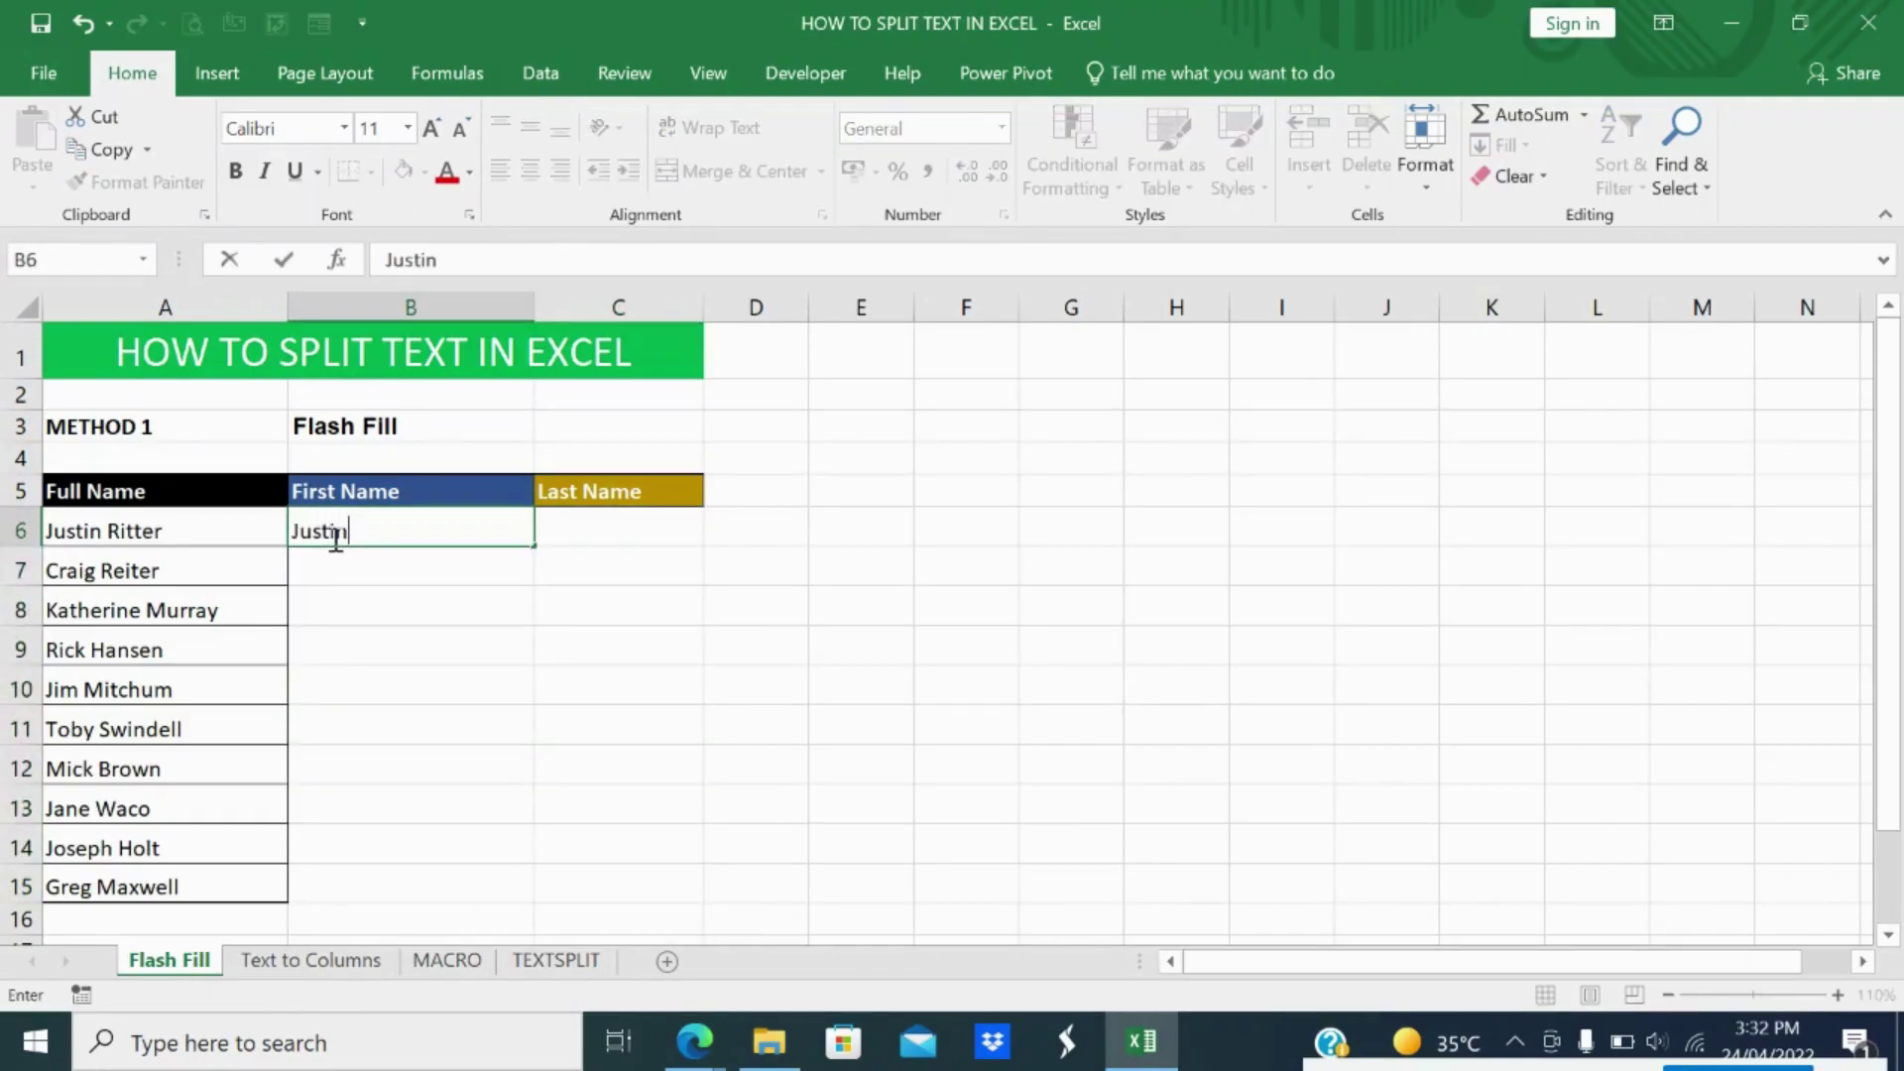
{"action": "key", "text": "Return"}
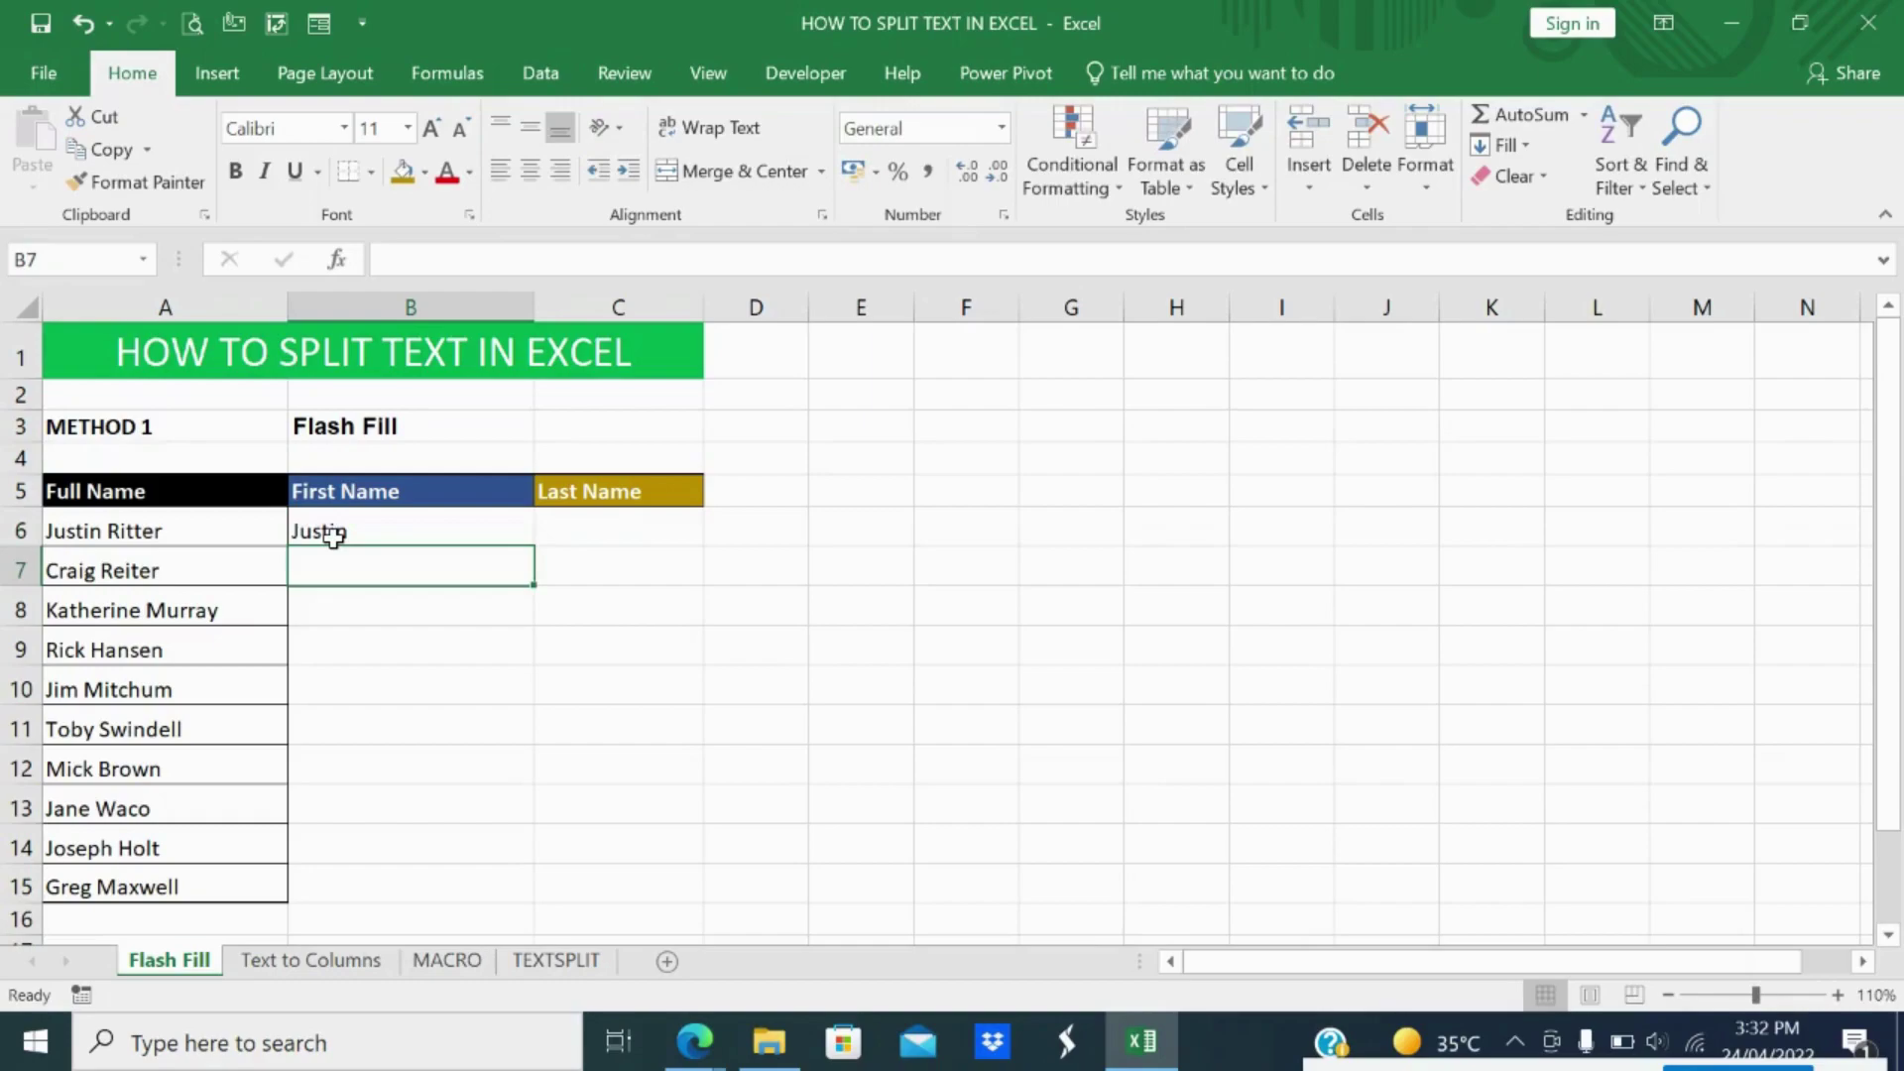
{"action": "left_click", "coordinate": [335, 538]}
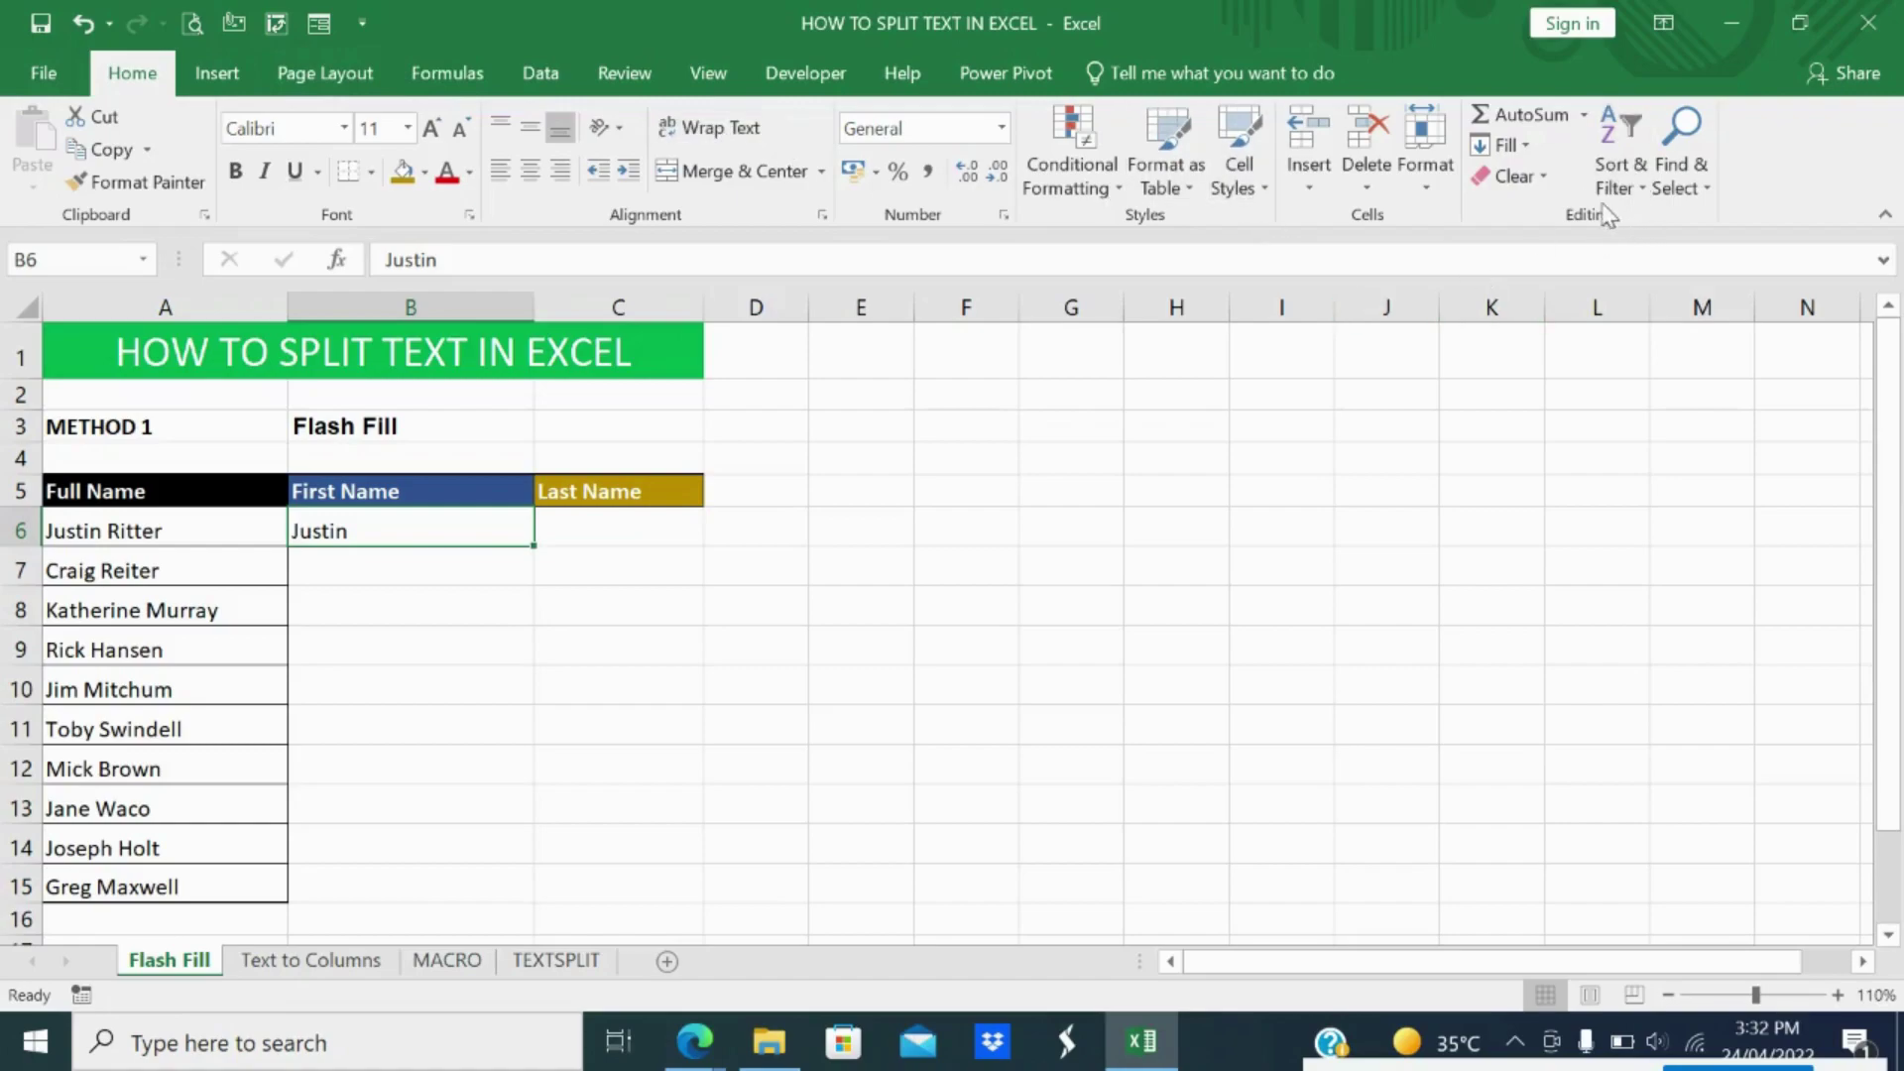
{"action": "left_click", "coordinate": [1531, 145]}
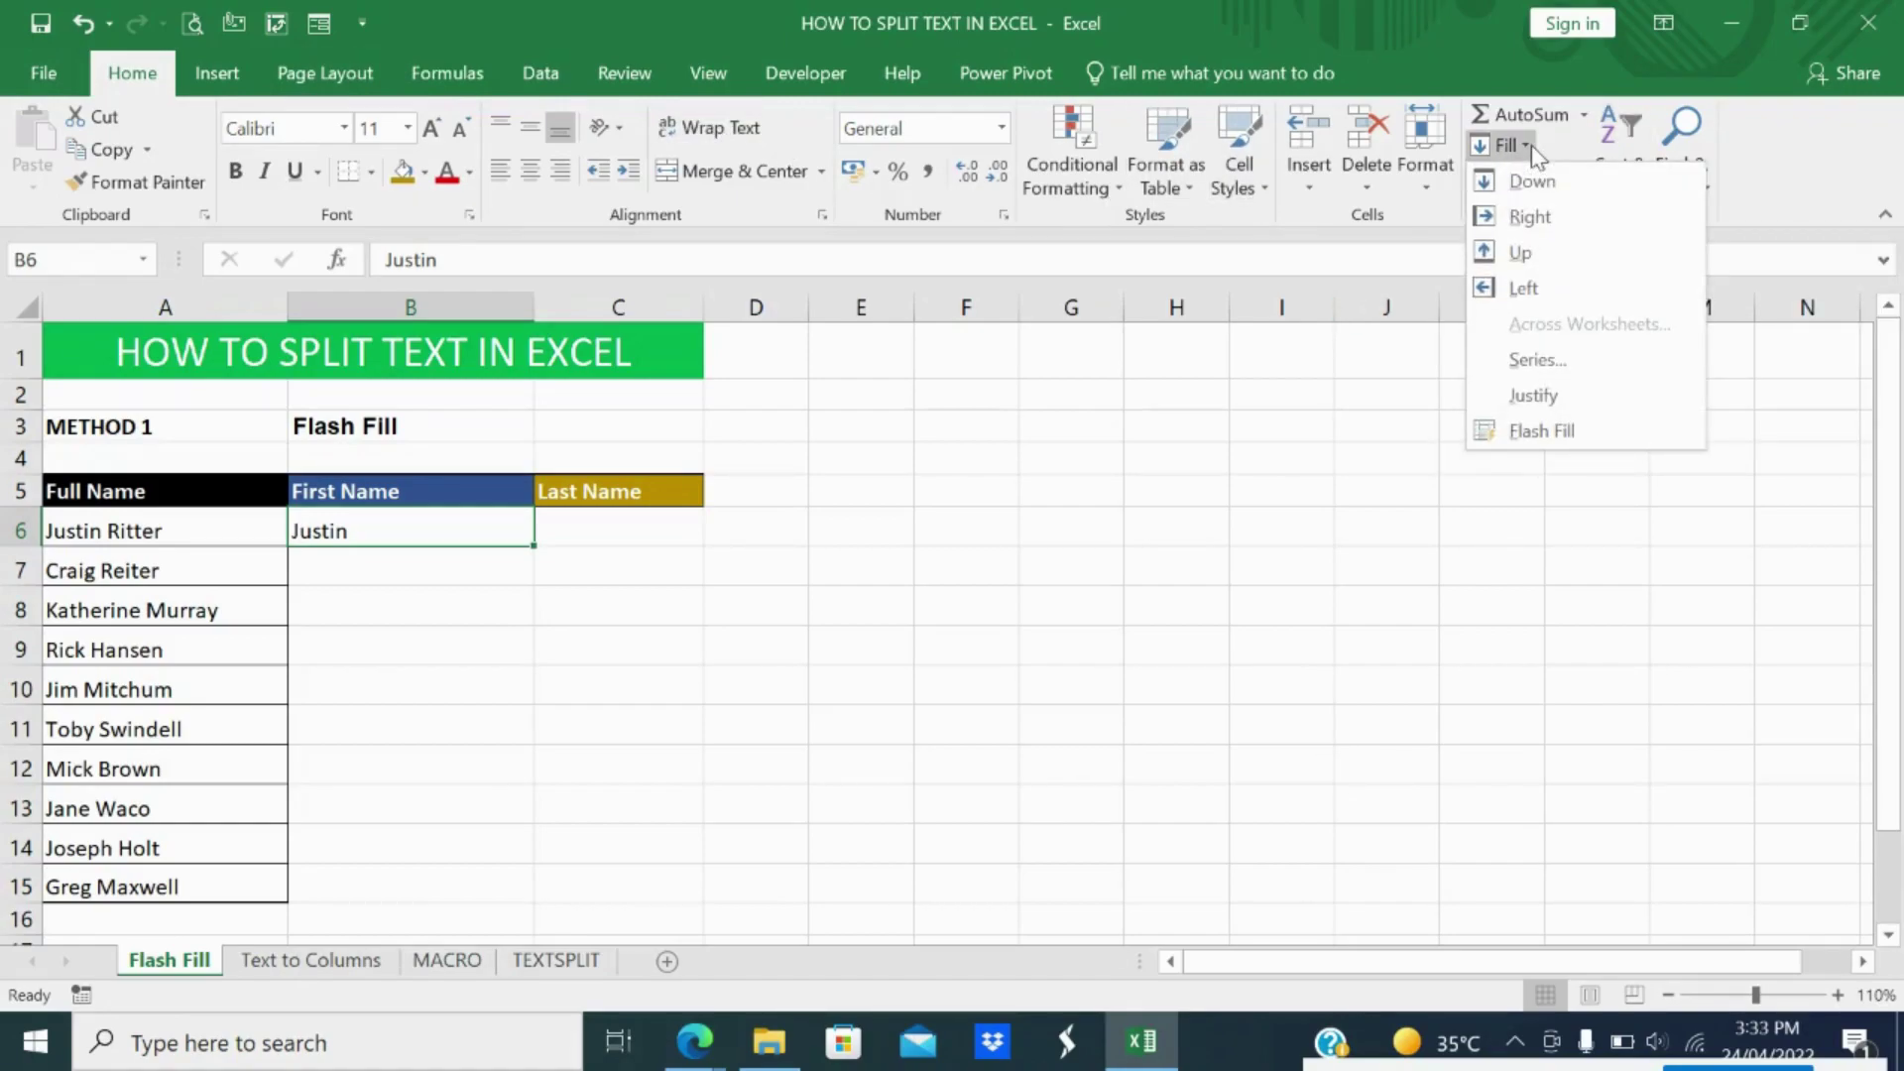
{"action": "left_click", "coordinate": [1542, 429]}
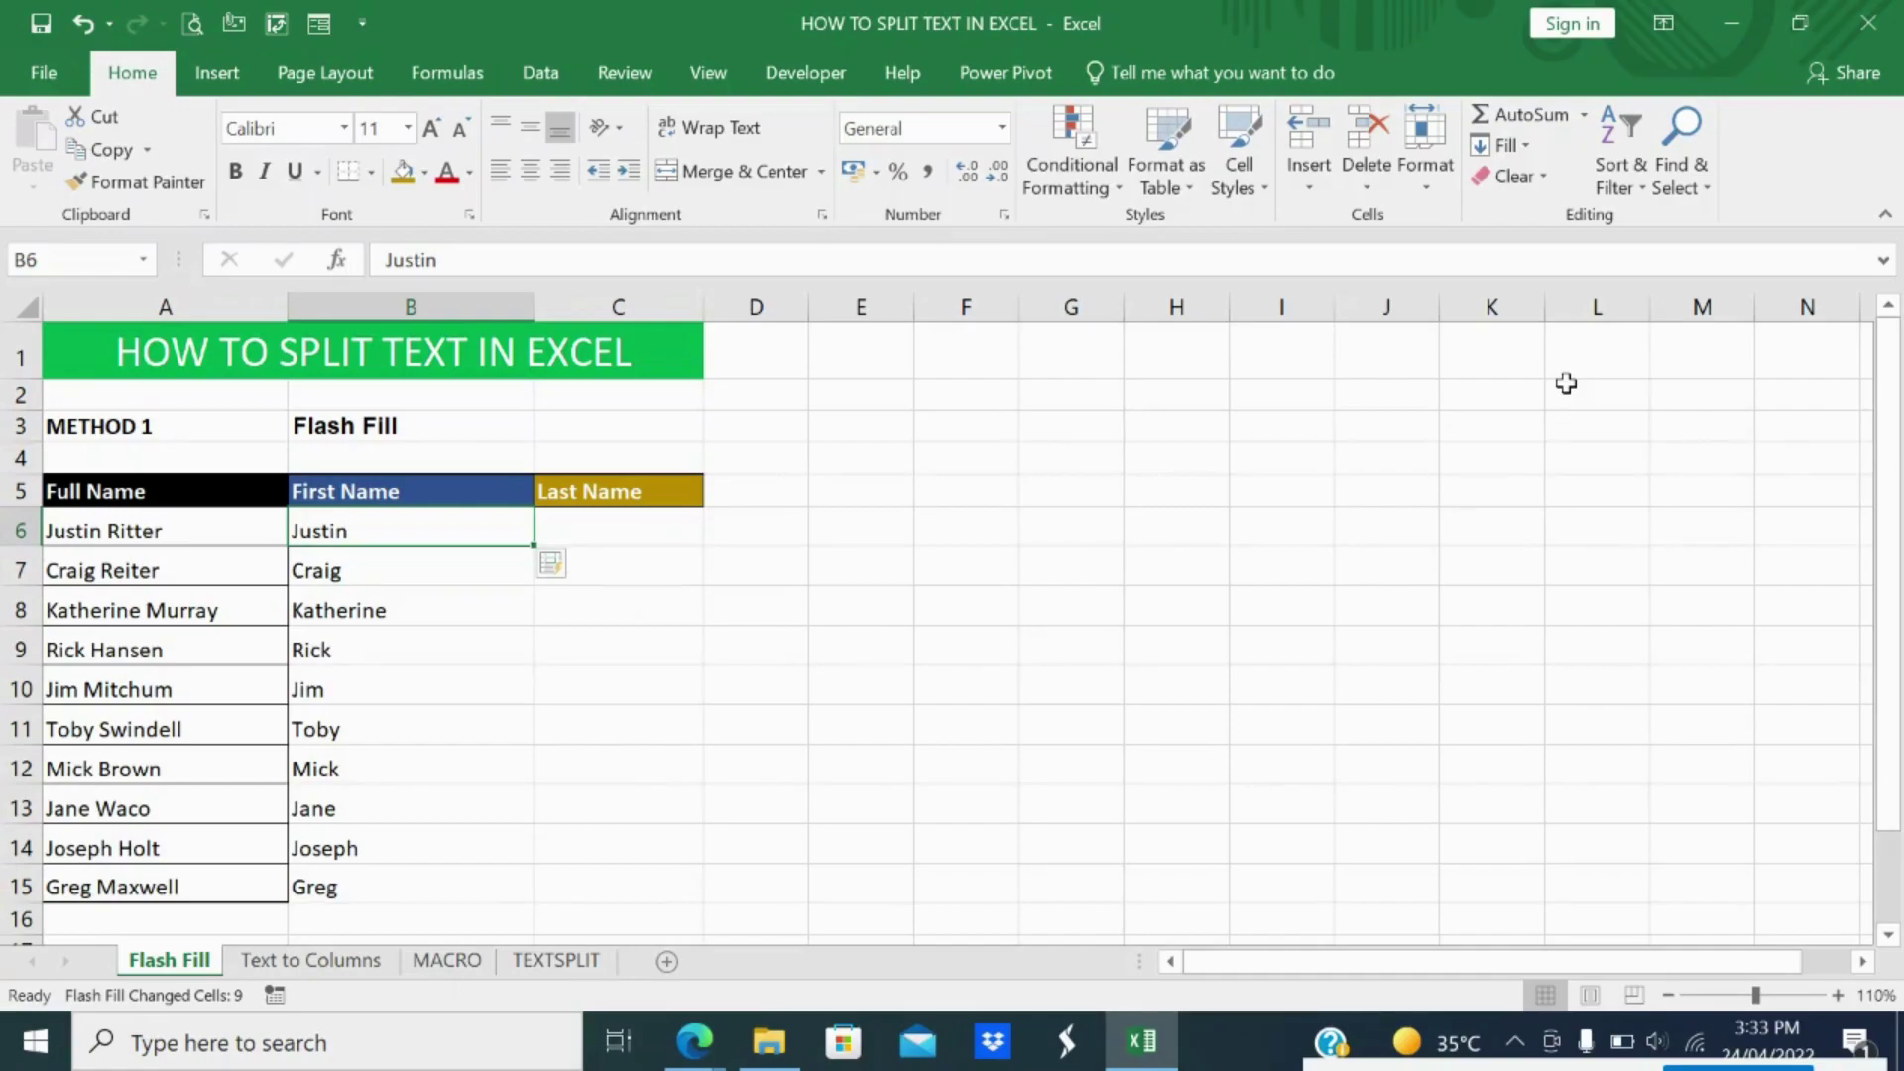
{"action": "key", "text": "Right"}
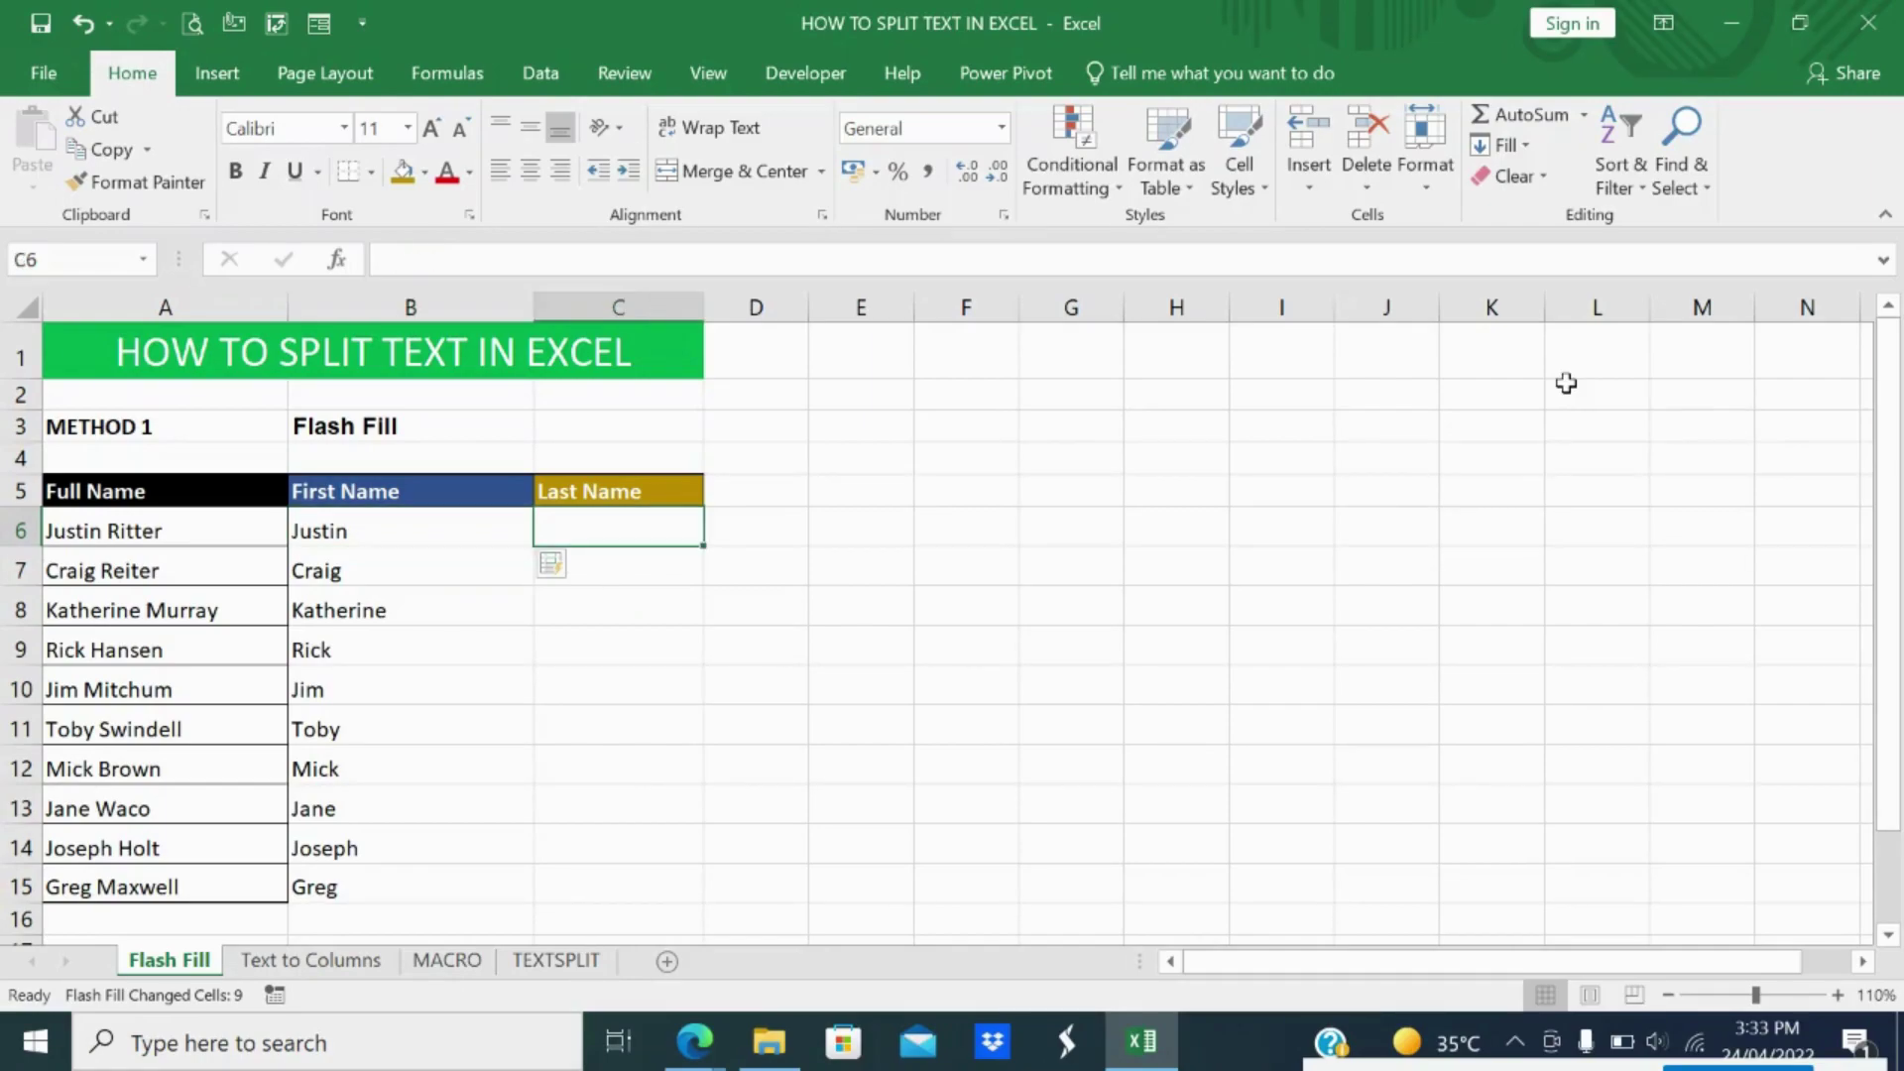
{"action": "type", "text": "Ritter"}
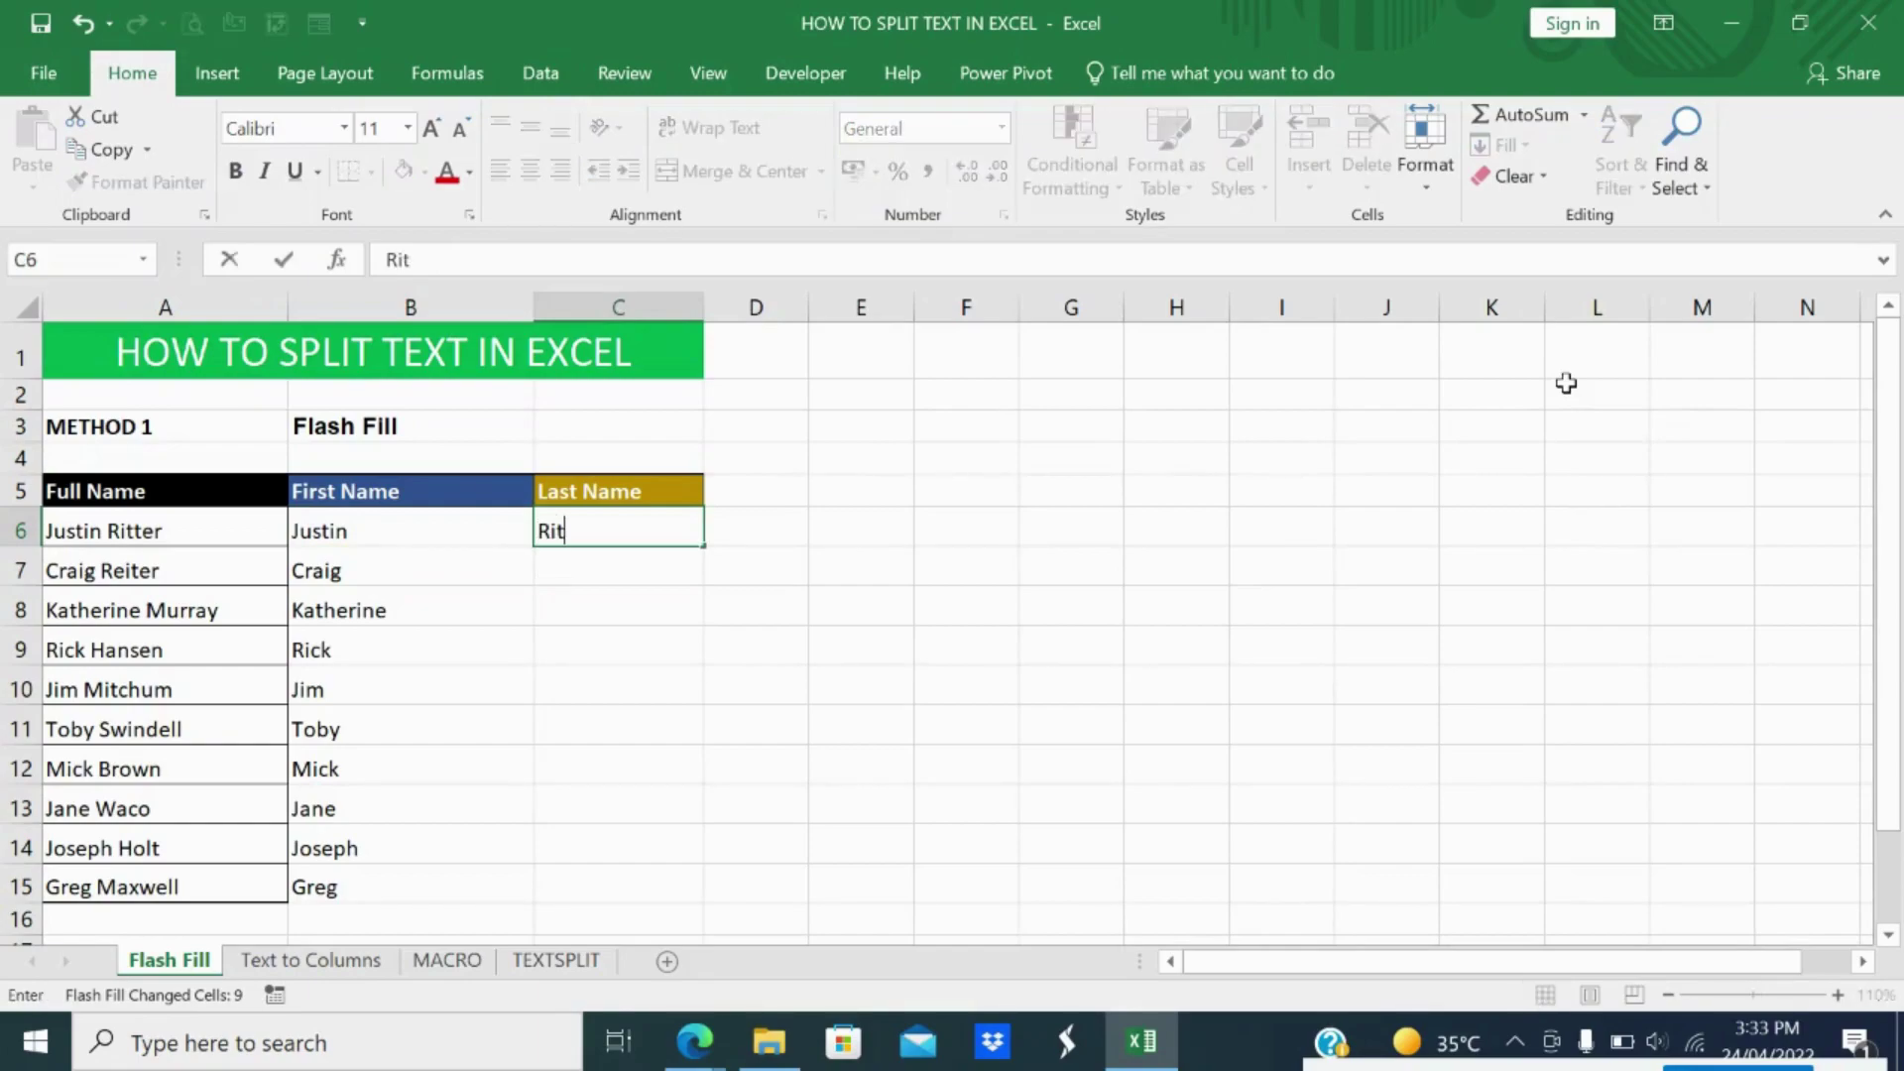
{"action": "key", "text": "Return"}
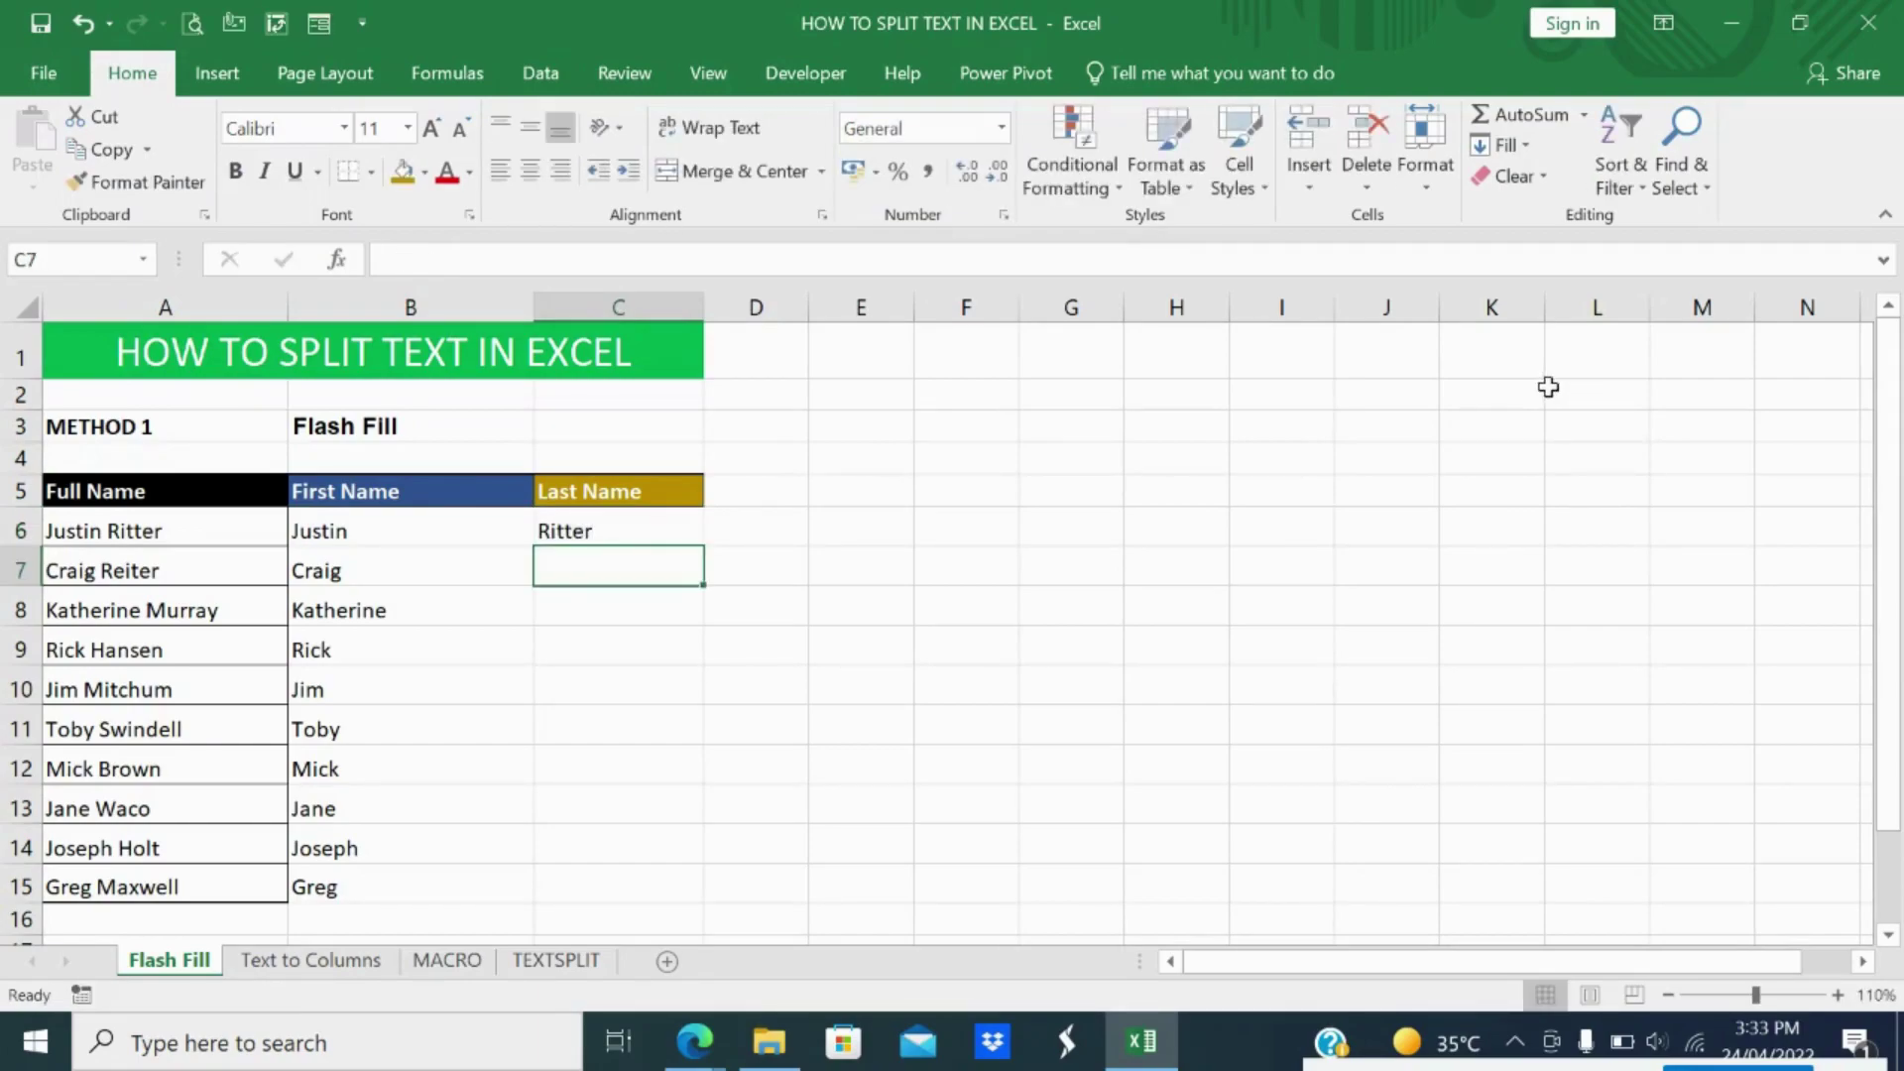
{"action": "left_click", "coordinate": [604, 532]}
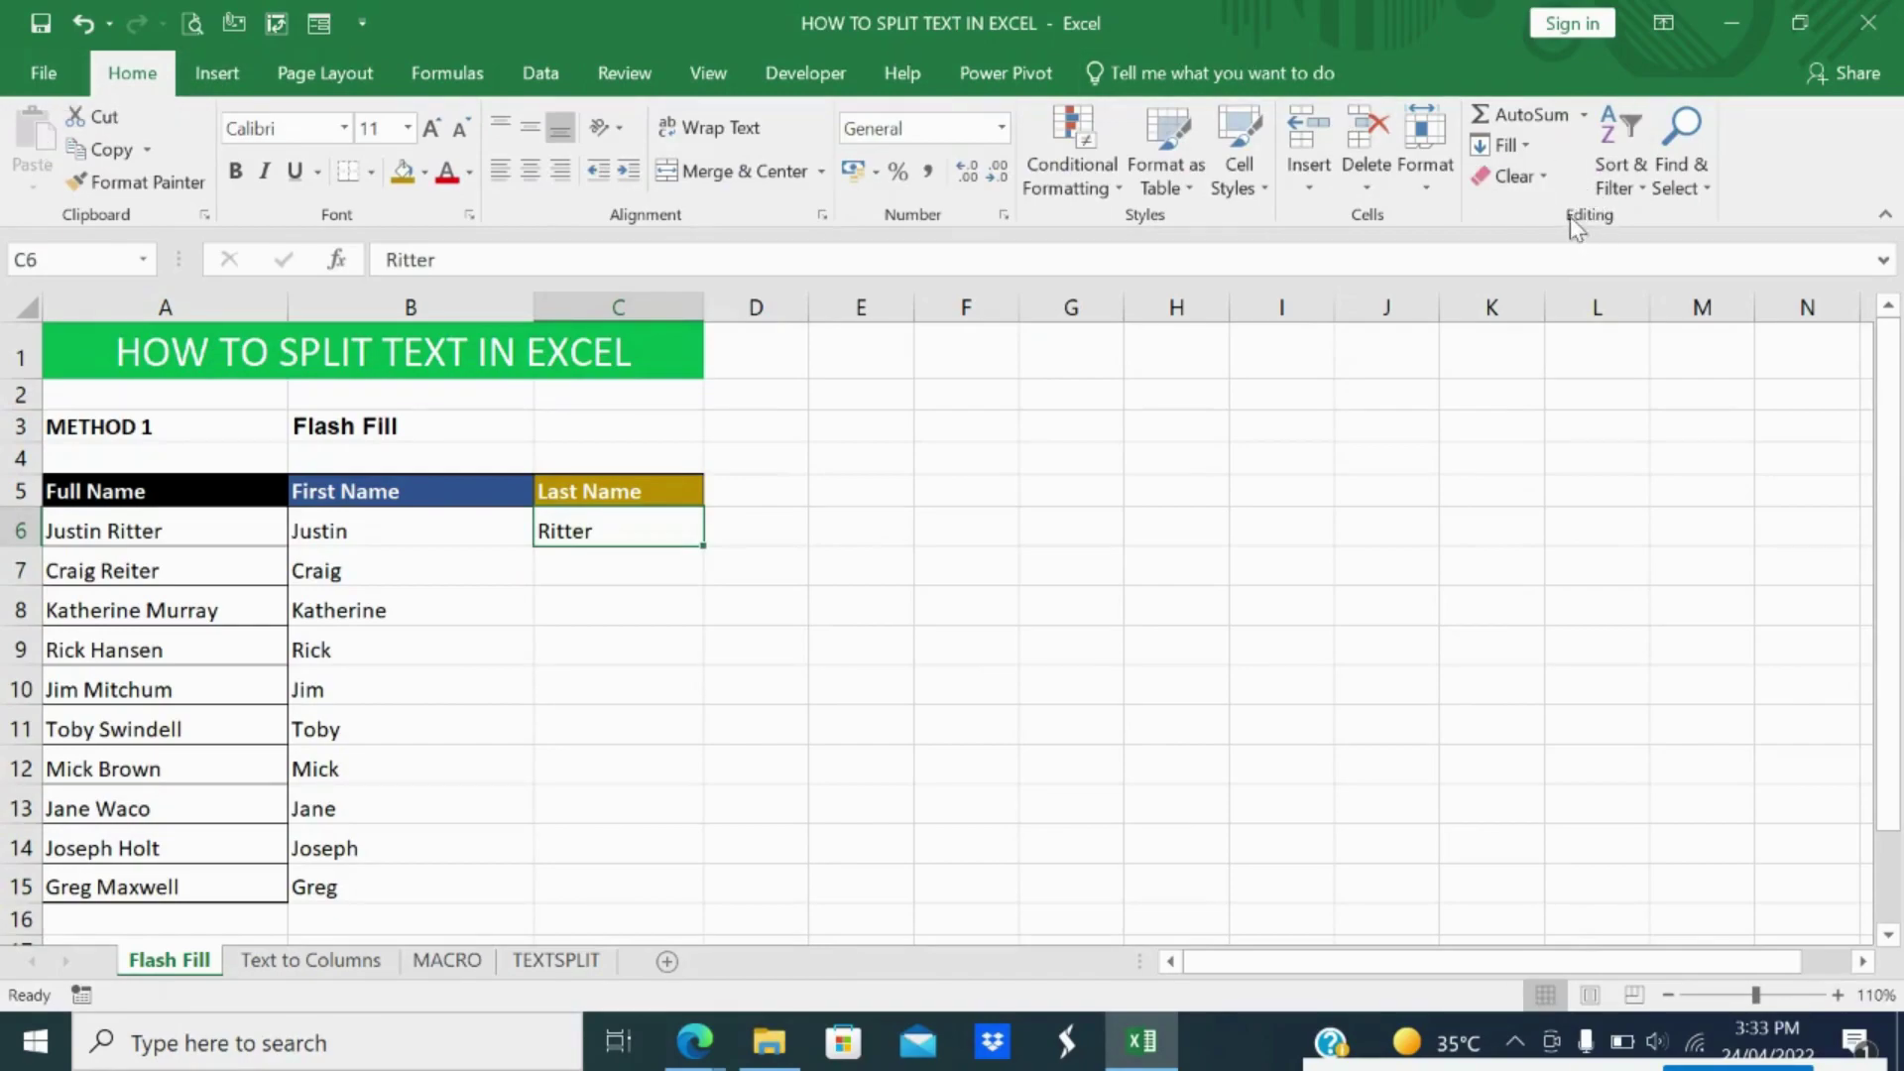
{"action": "left_click", "coordinate": [1529, 144]}
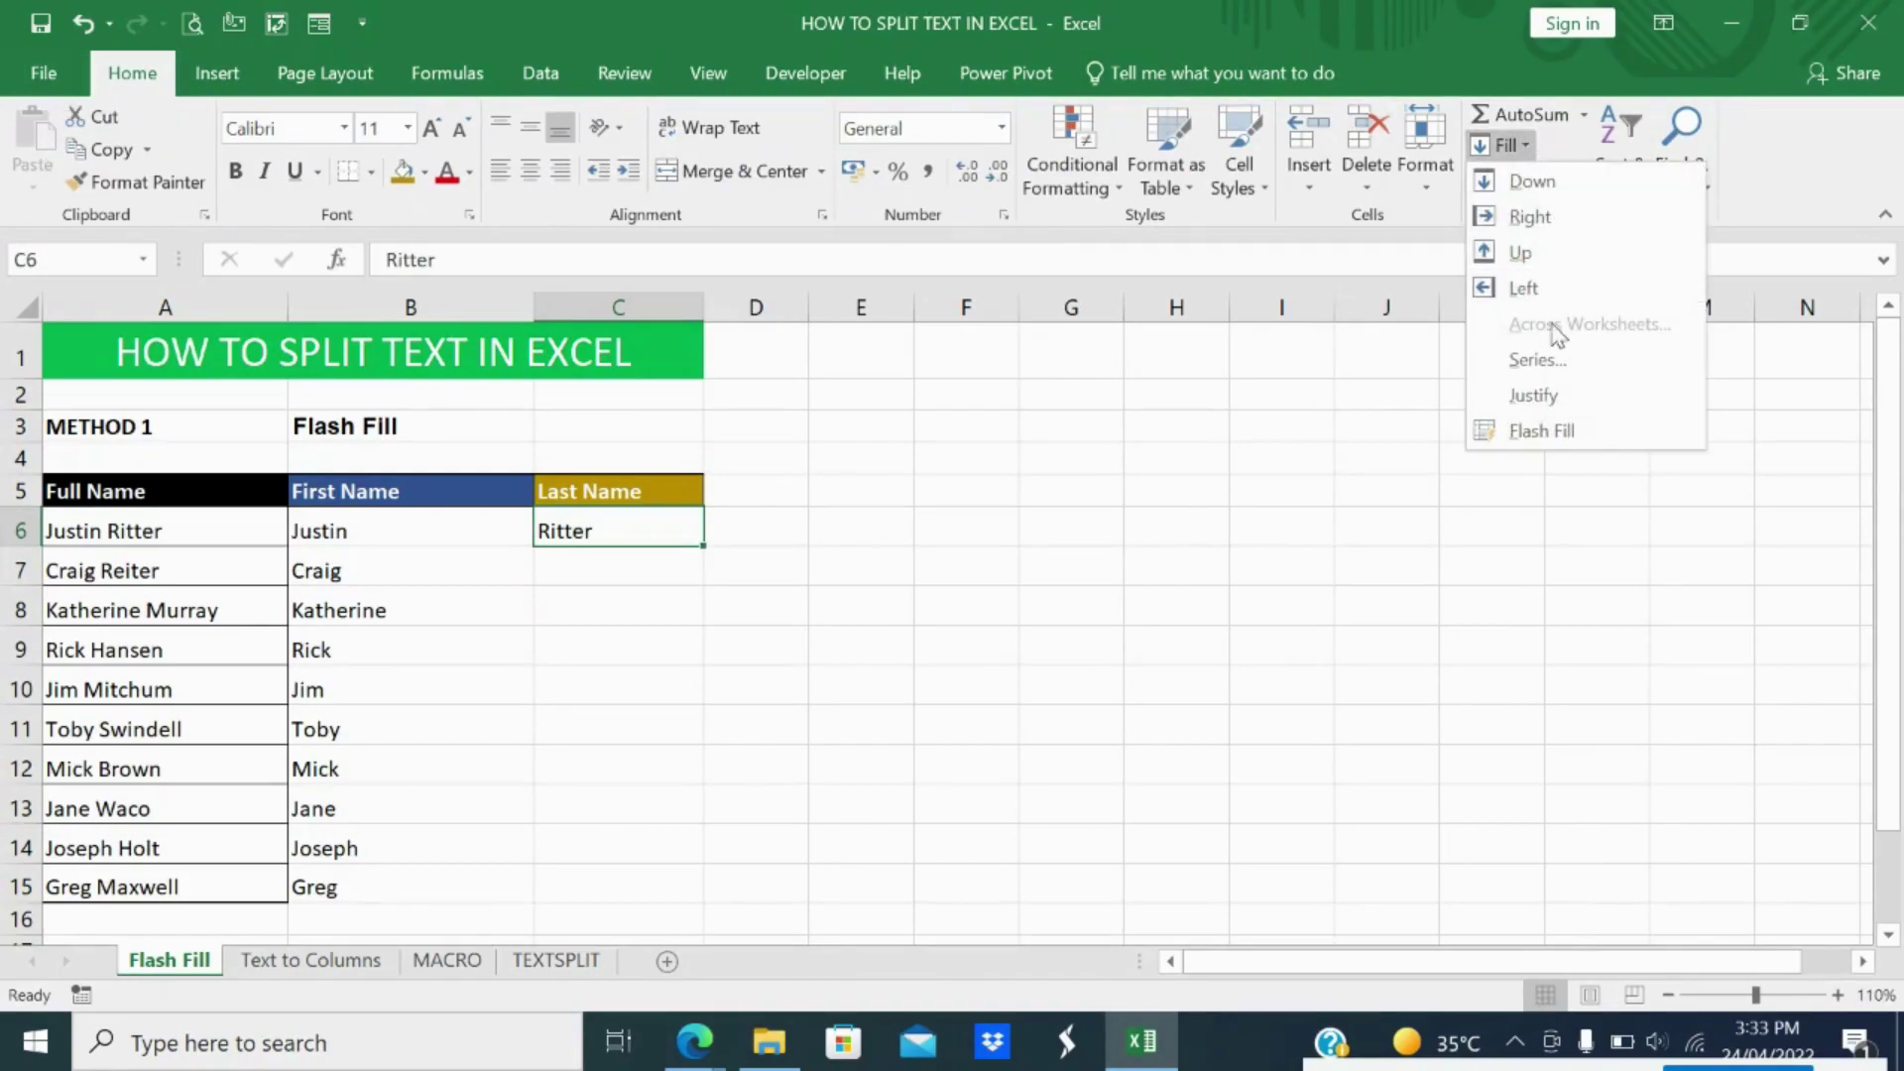
{"action": "left_click", "coordinate": [1541, 425]}
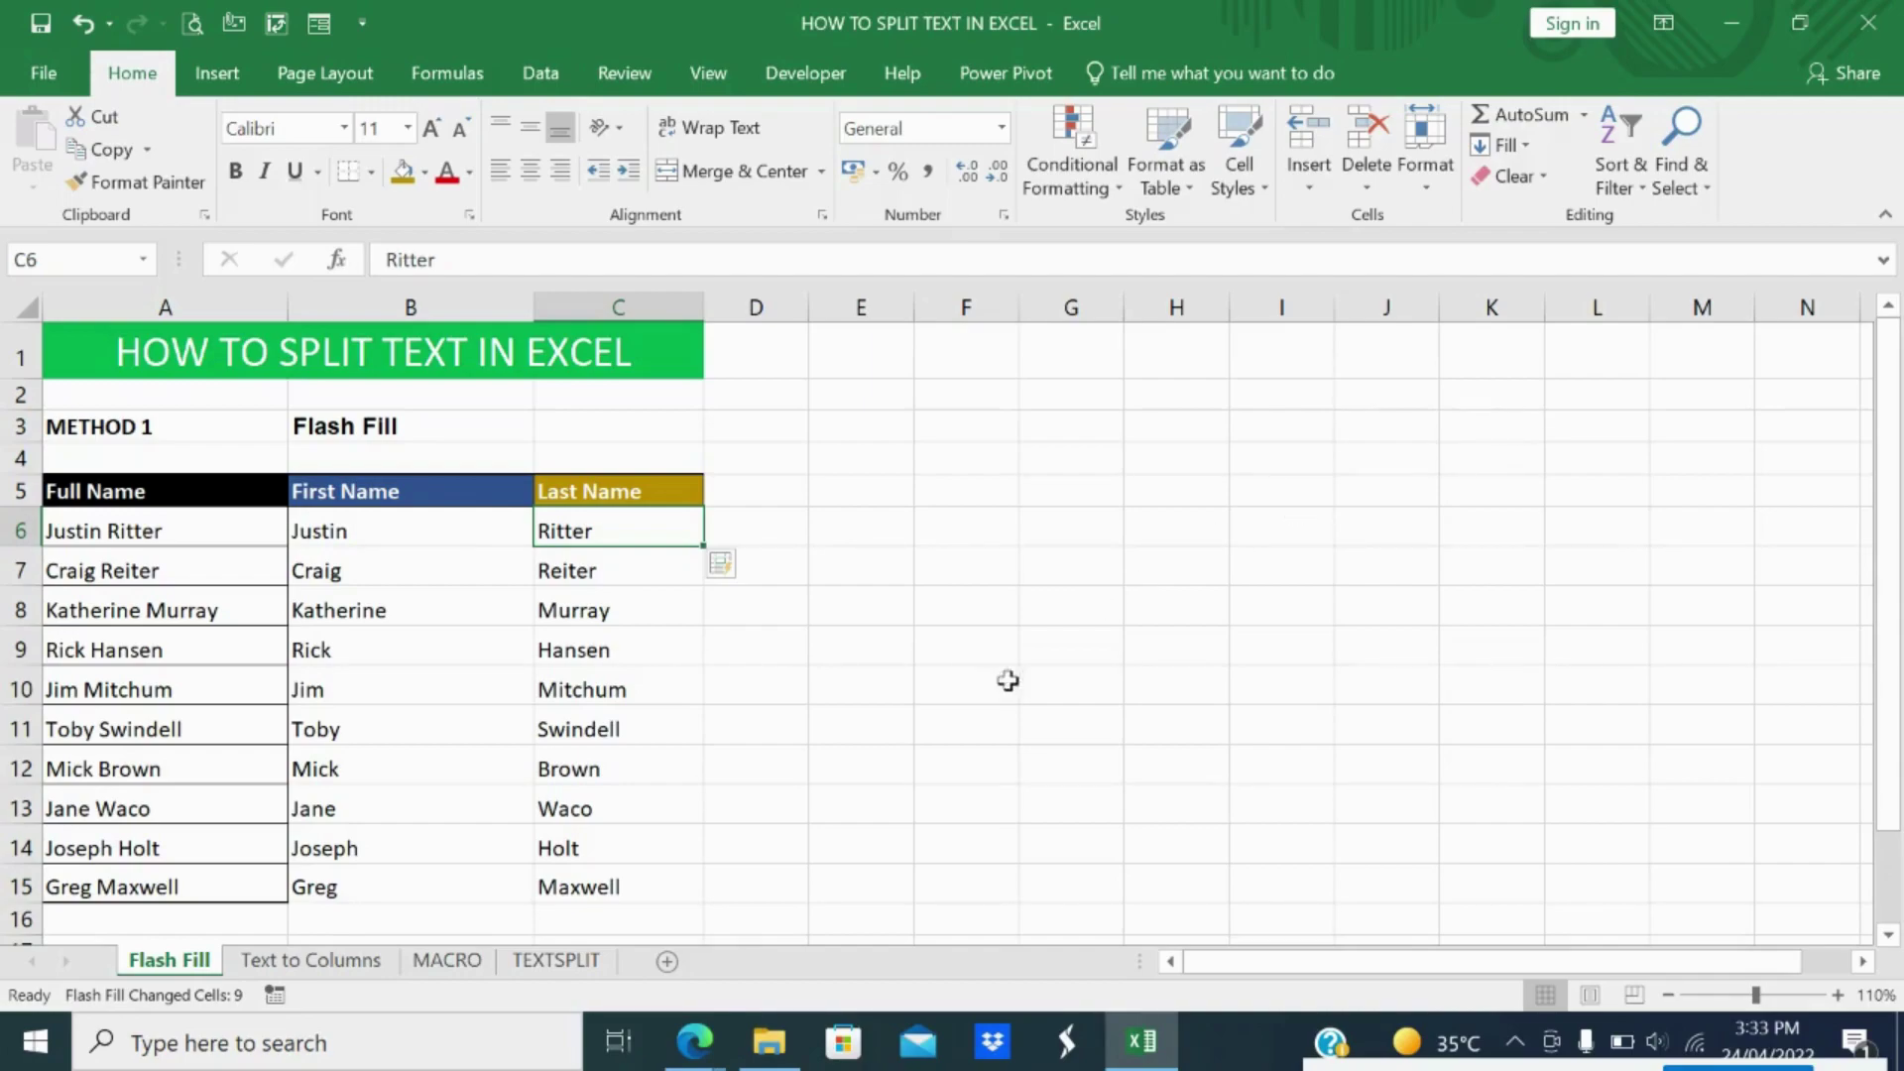
On the Text to Columns sheet, split A6:A15 as delimited text at the space.
{"action": "left_click", "coordinate": [305, 966]}
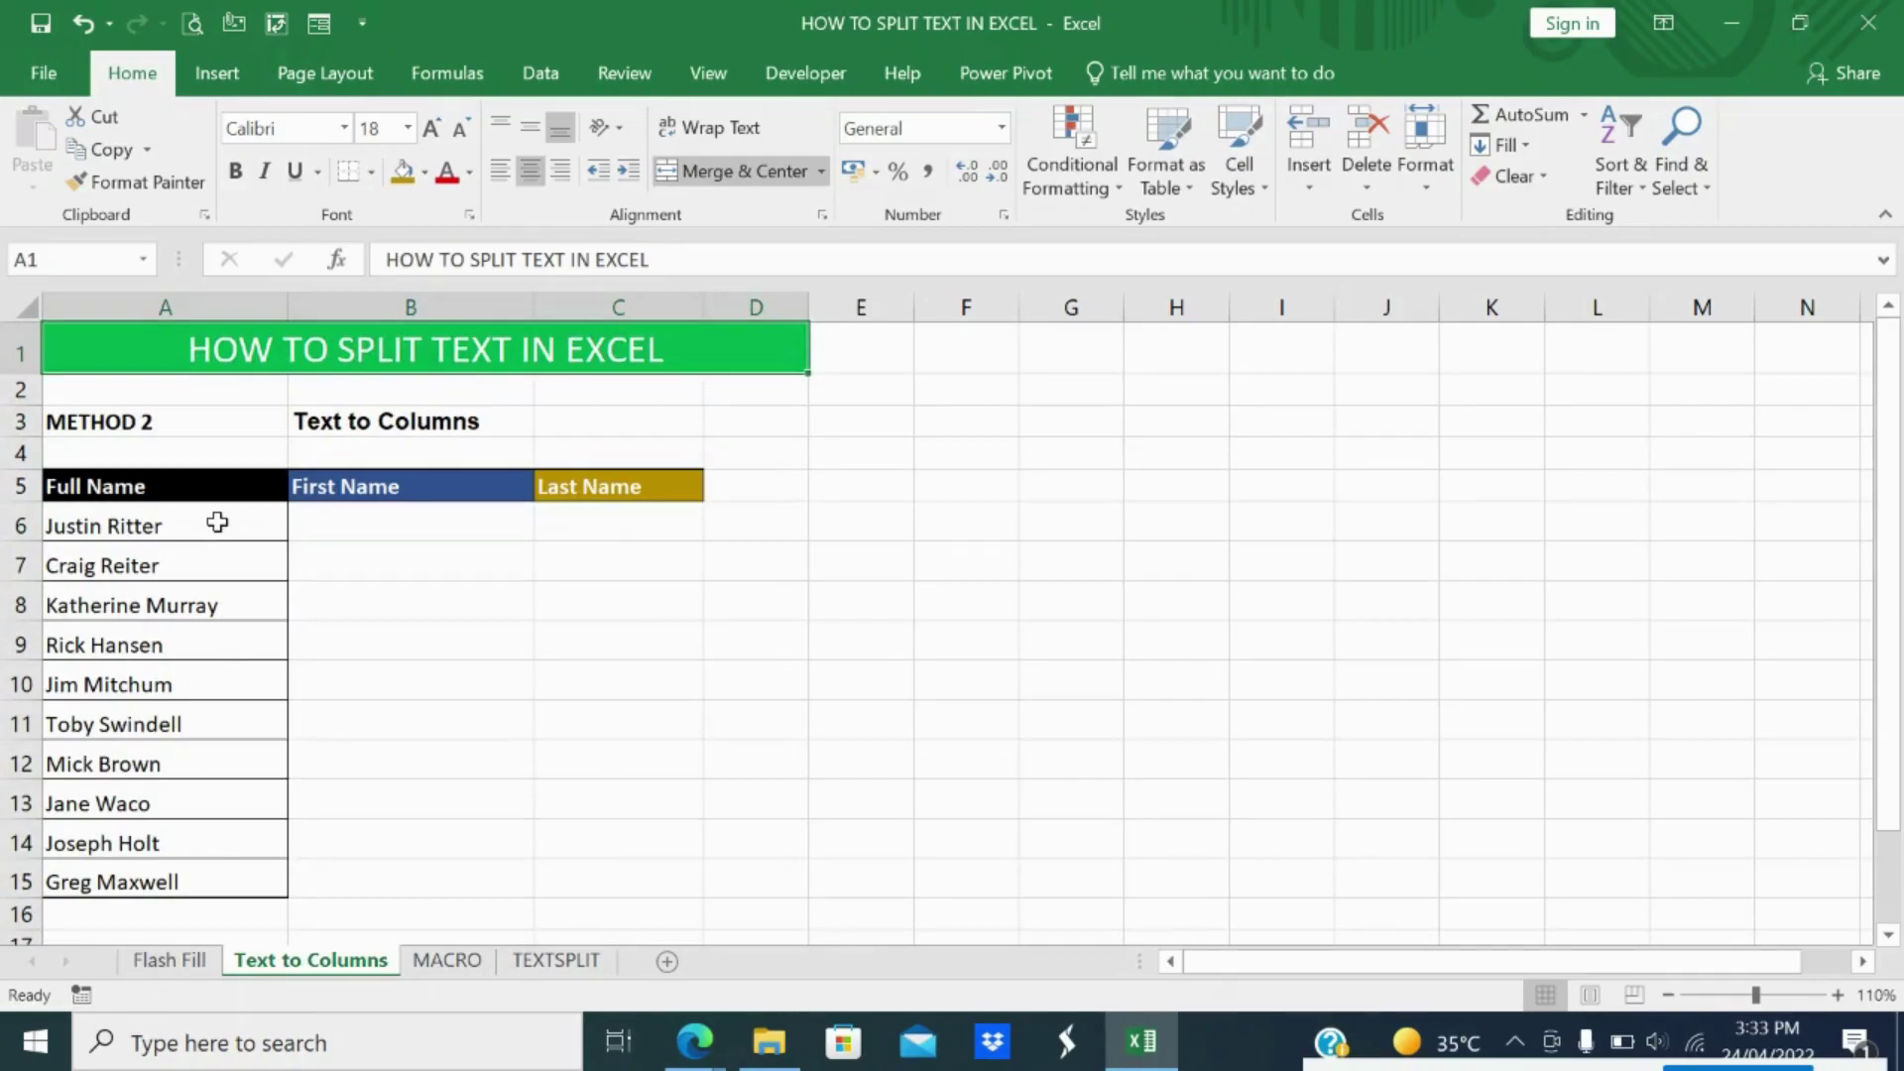
{"action": "left_click_drag", "start_coordinate": [218, 523], "coordinate": [127, 879]}
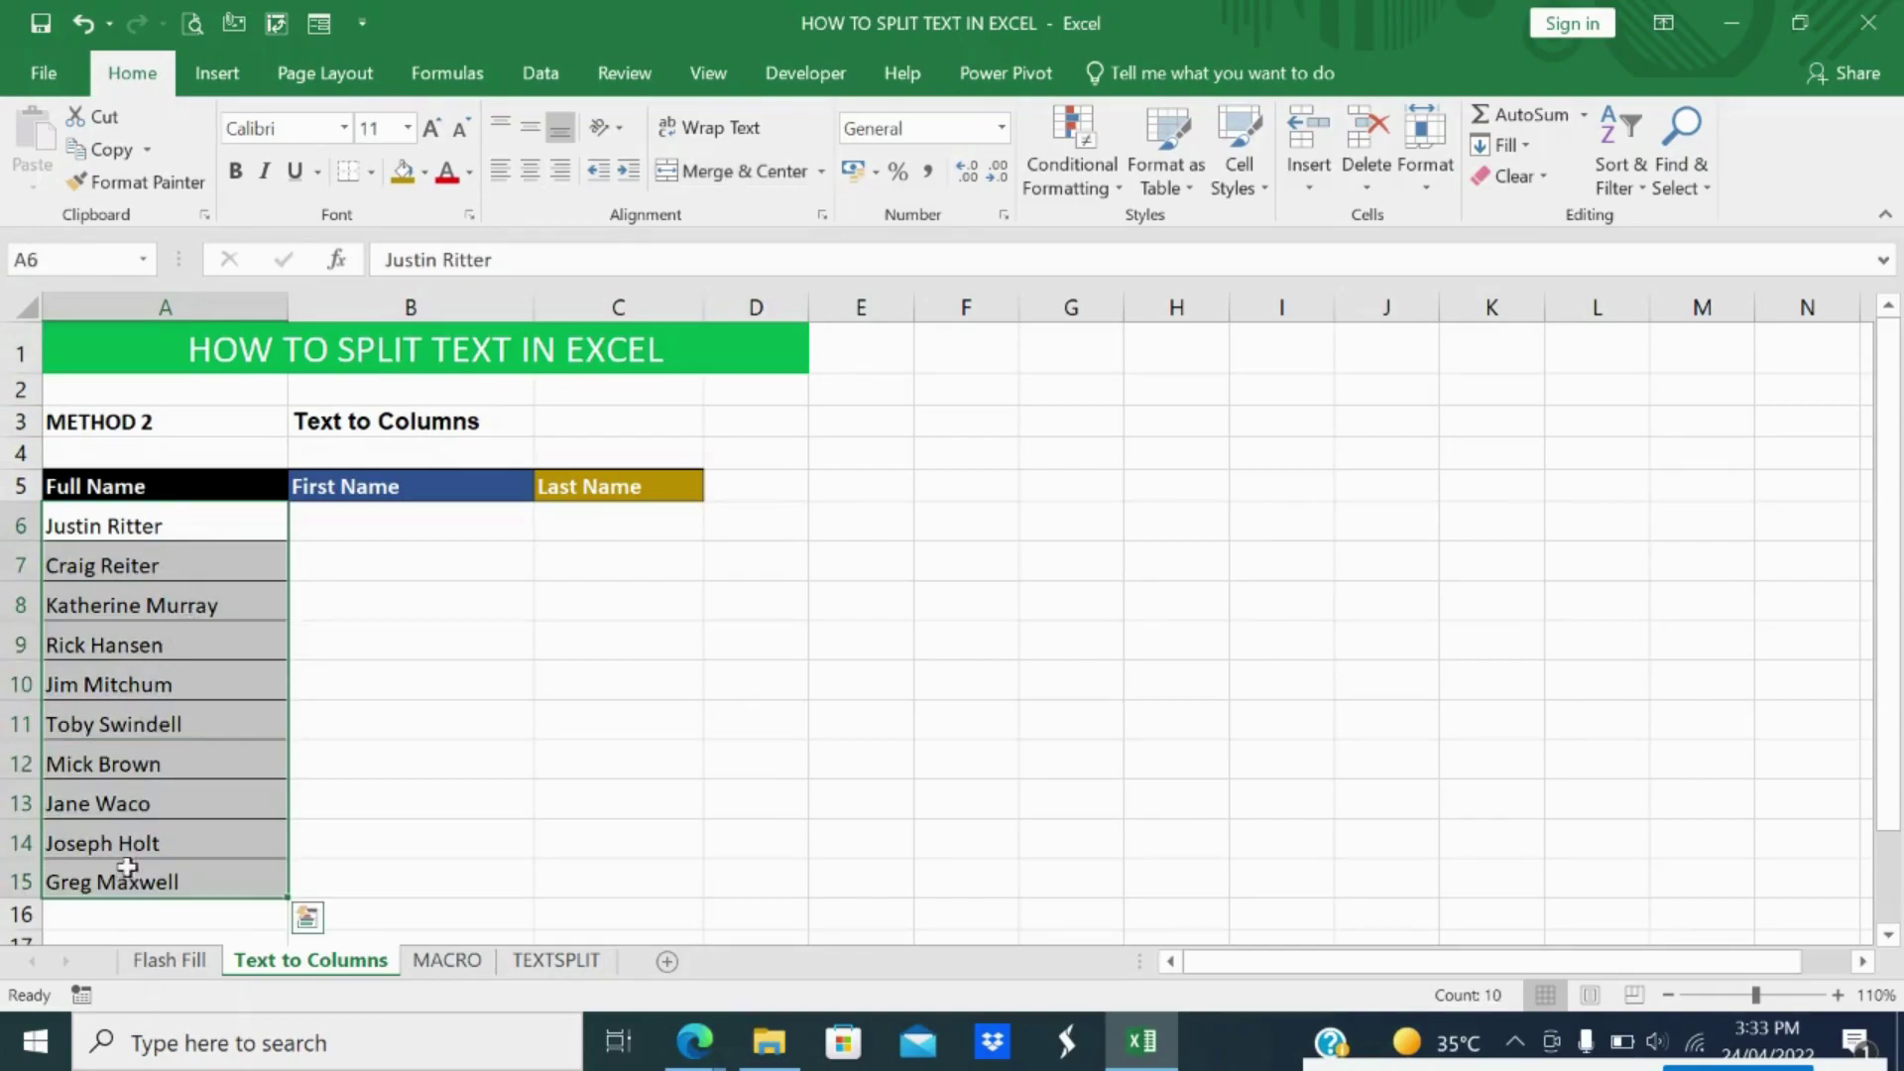
{"action": "left_click", "coordinate": [539, 72]}
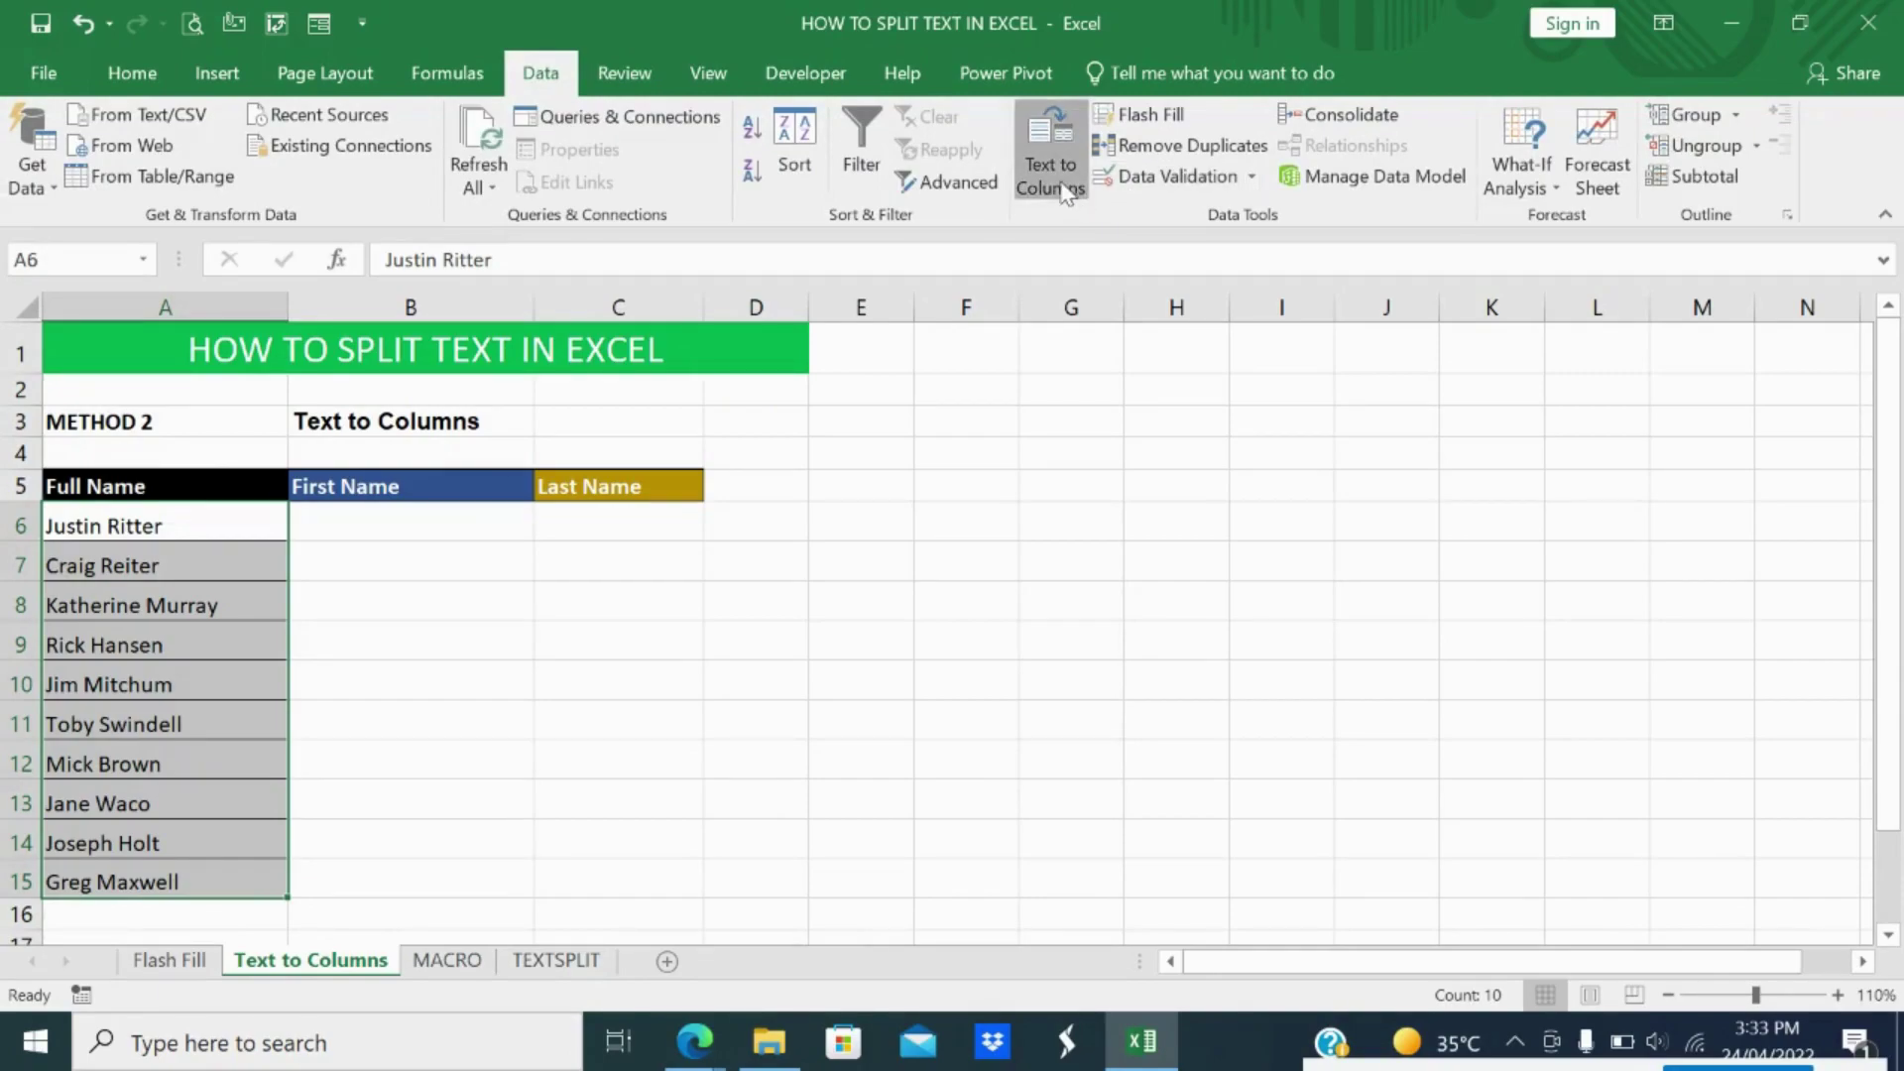
{"action": "left_click", "coordinate": [1050, 156]}
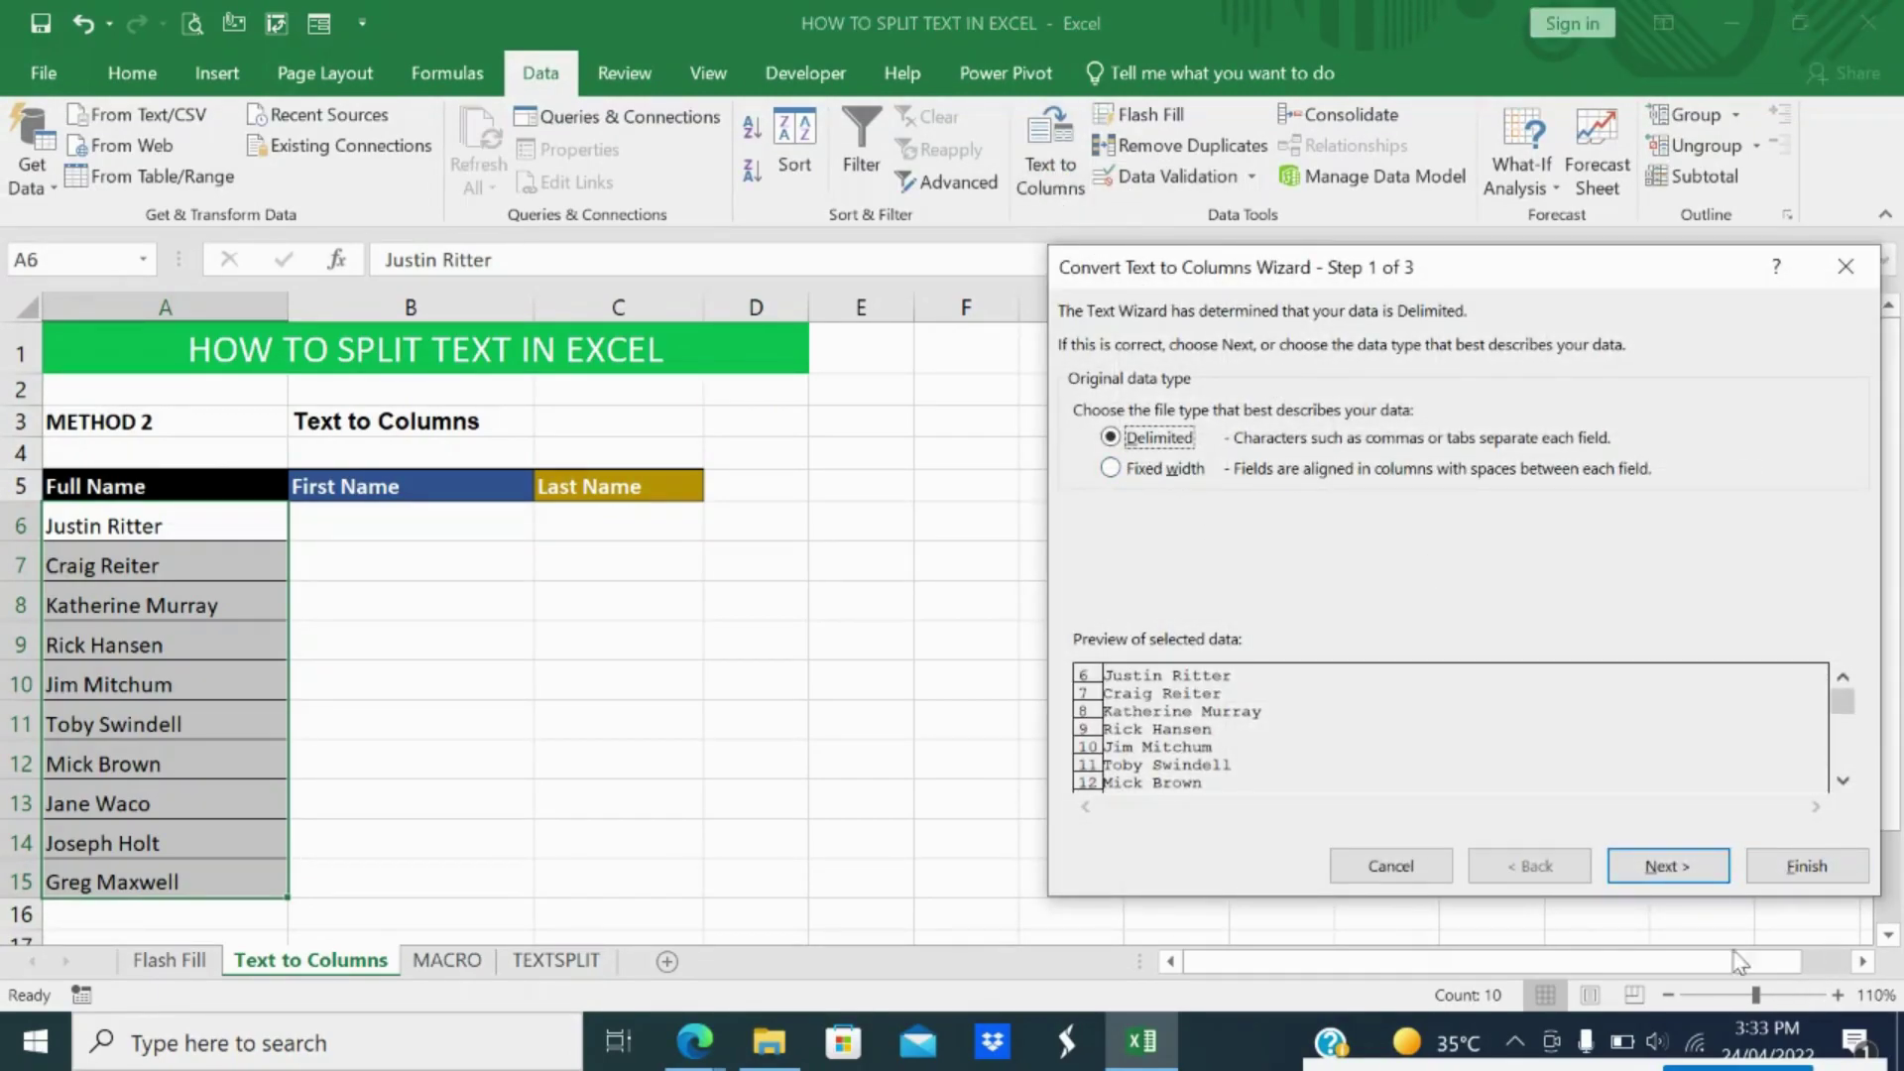
{"action": "left_click", "coordinate": [1668, 867]}
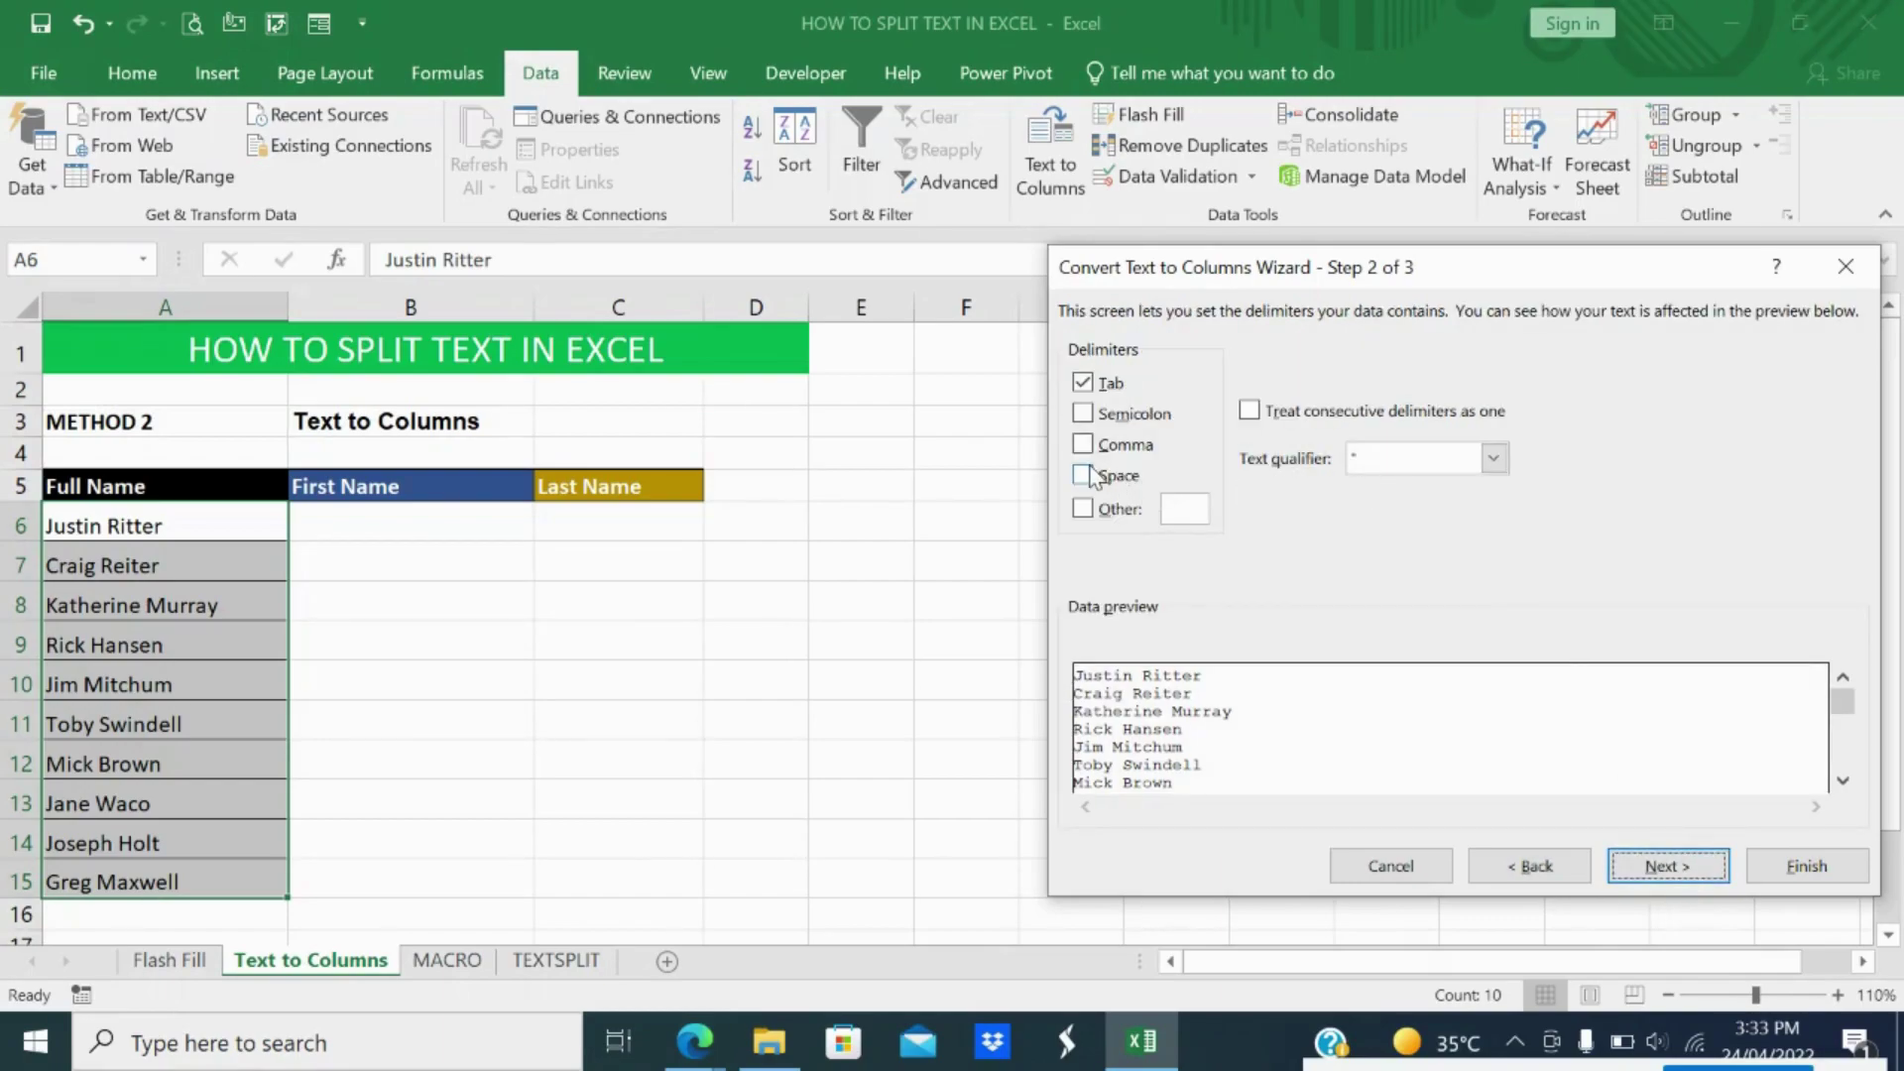
{"action": "left_click", "coordinate": [1082, 475]}
{"action": "left_click", "coordinate": [1678, 869]}
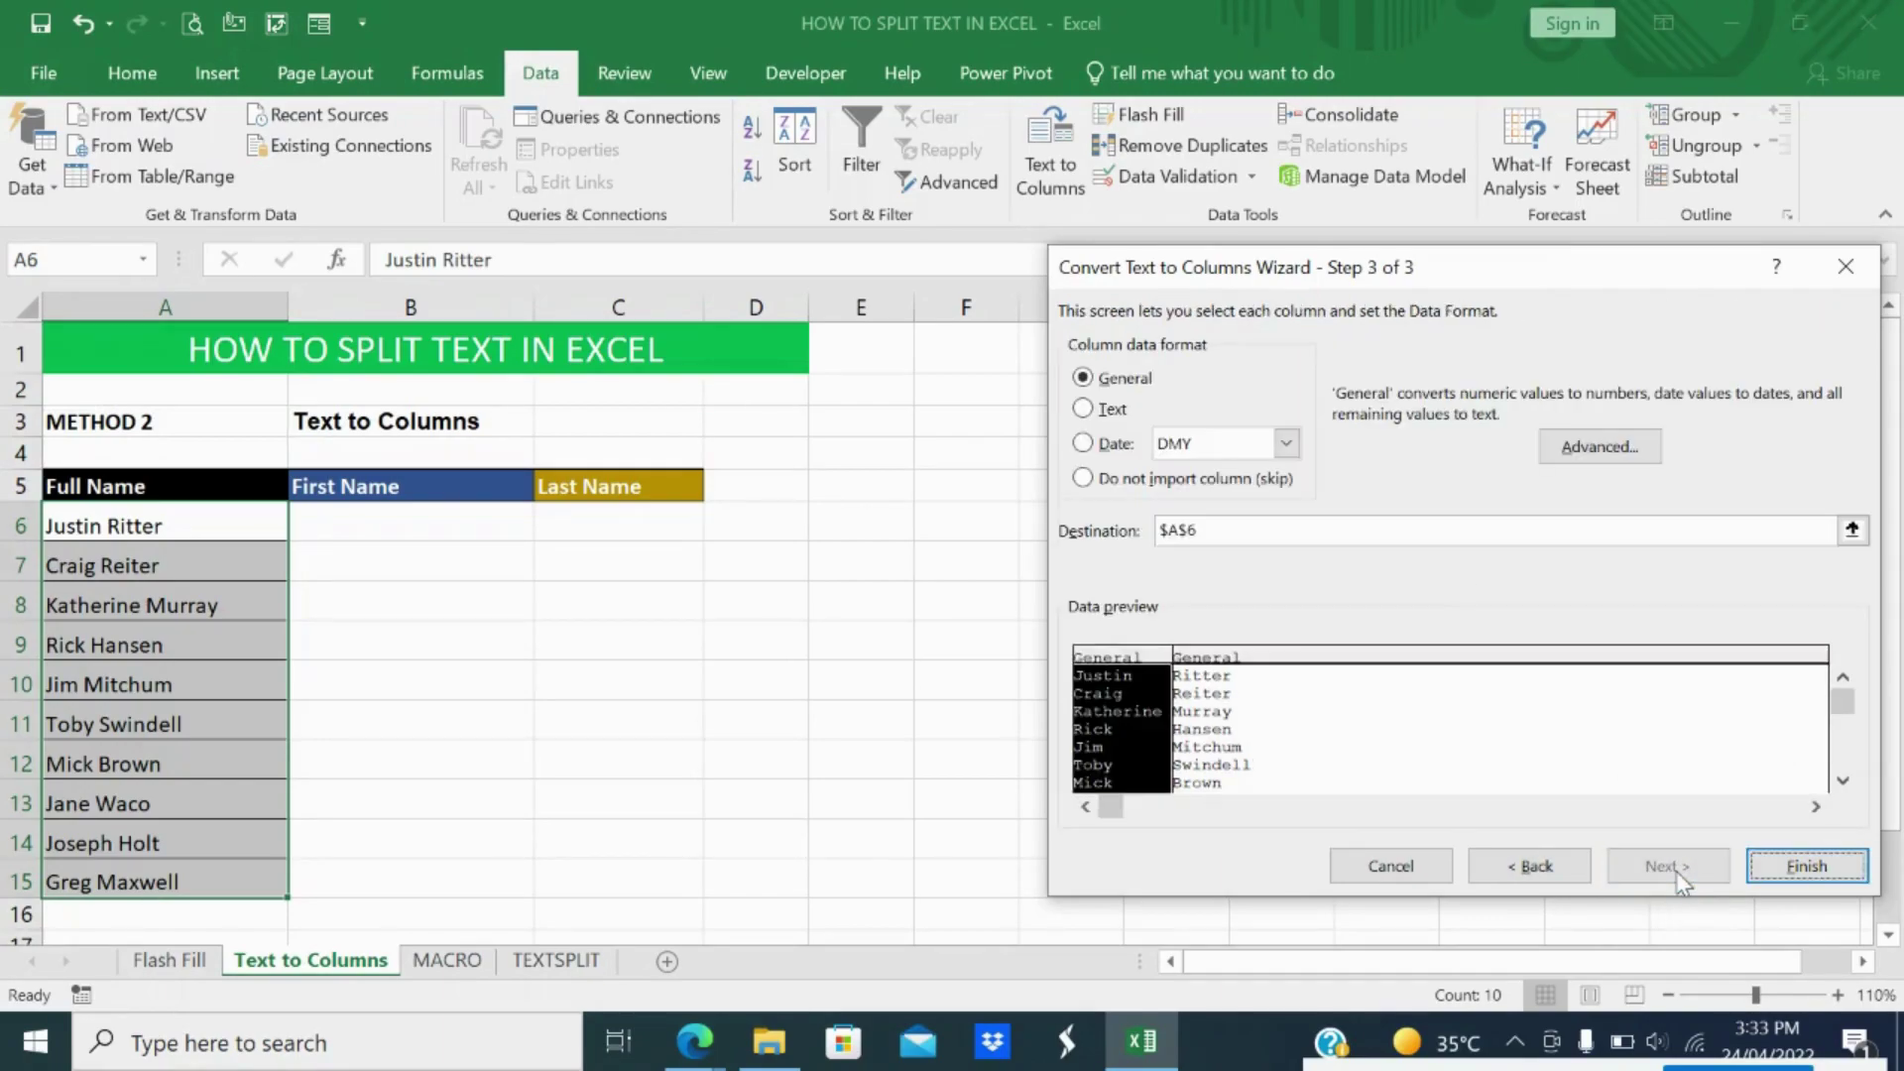
{"action": "left_click", "coordinate": [1807, 868]}
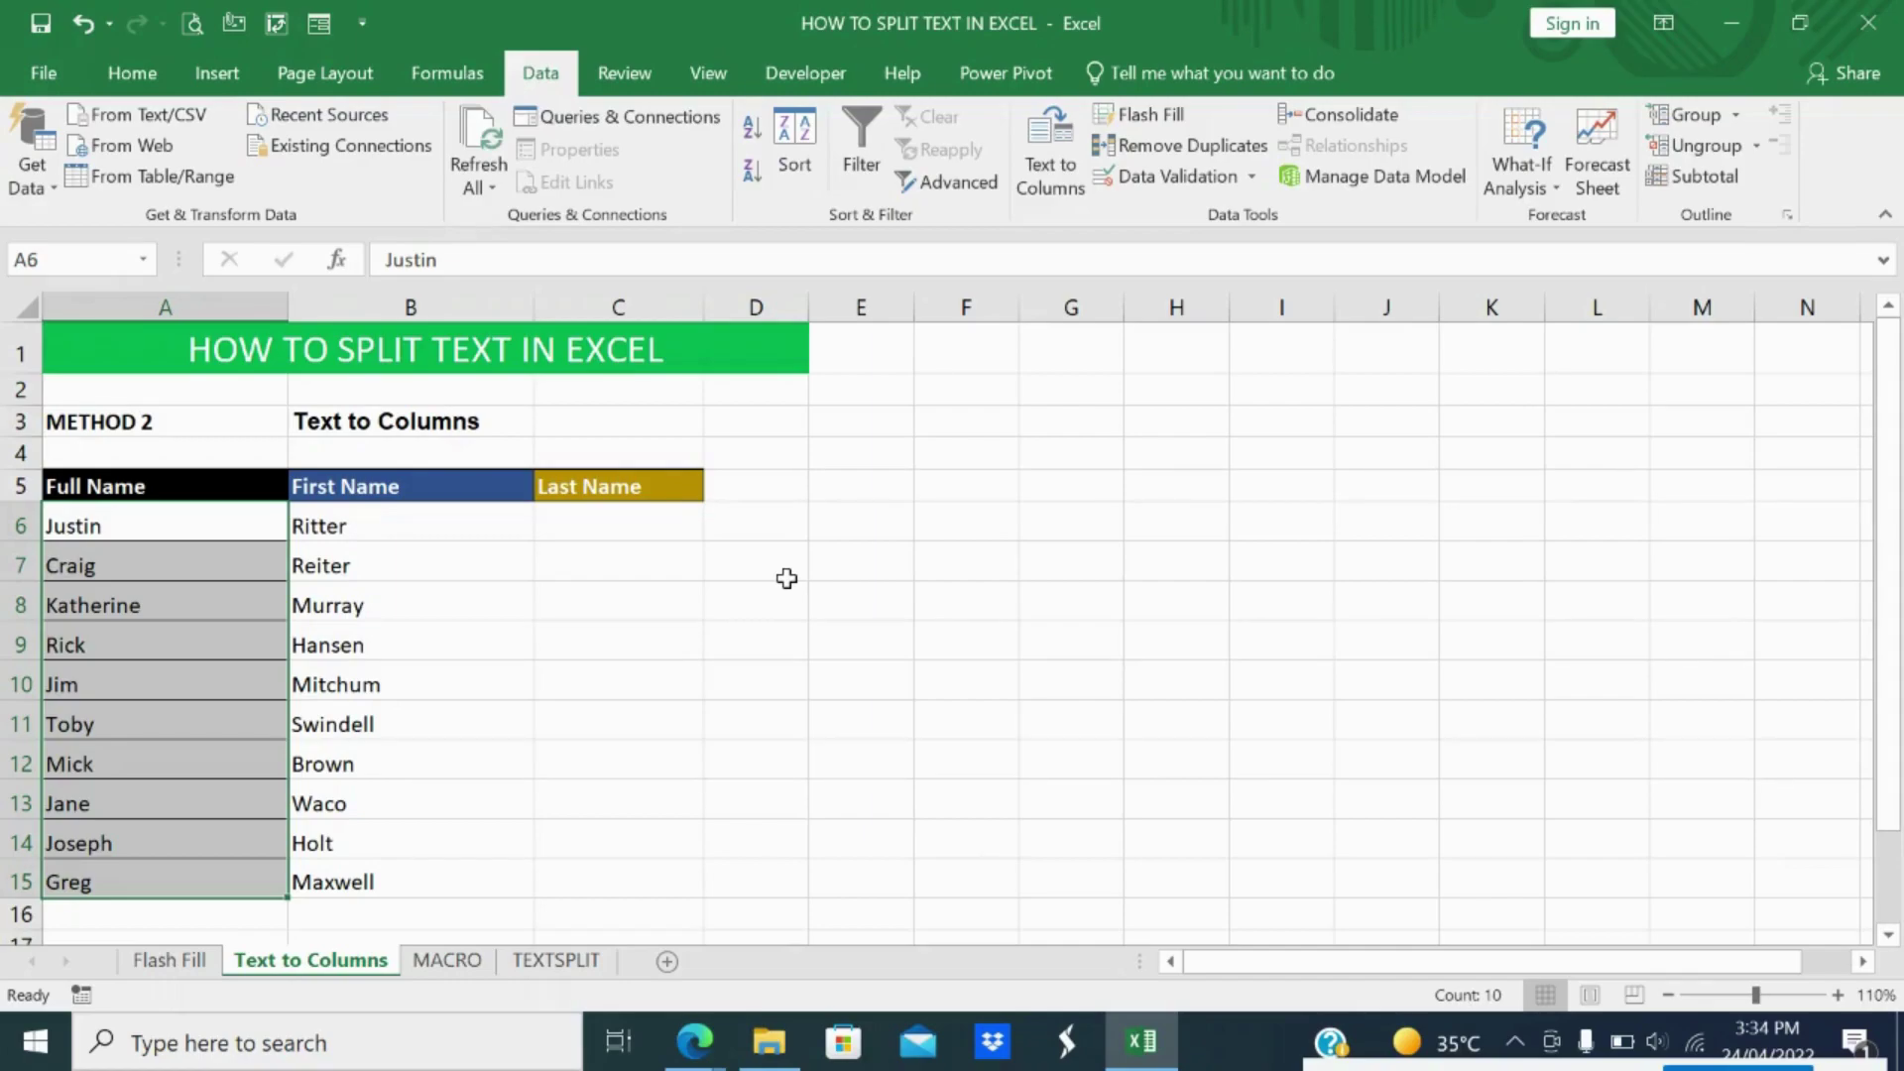
Return to the Text to Columns sheet and reselect the names in A6:A15.
{"action": "key", "text": "ctrl+Page_Up"}
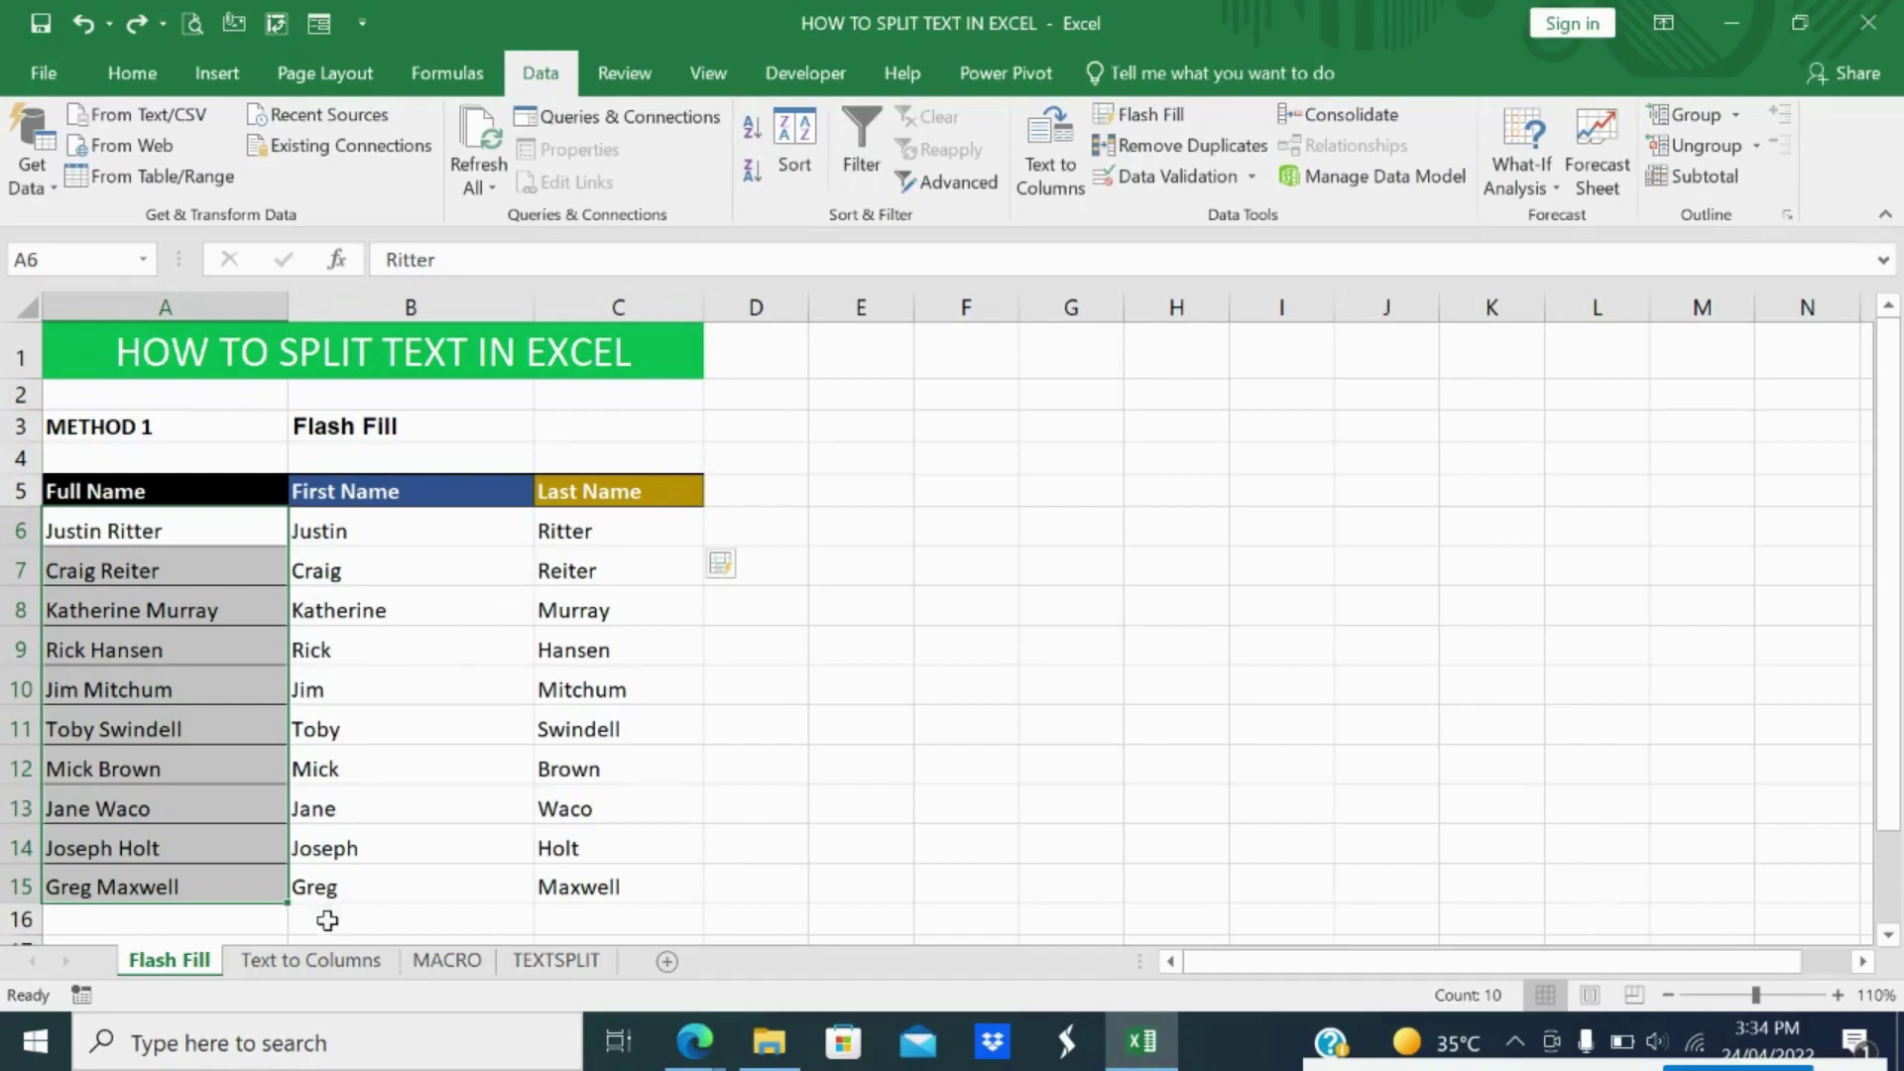
{"action": "left_click", "coordinate": [310, 959]}
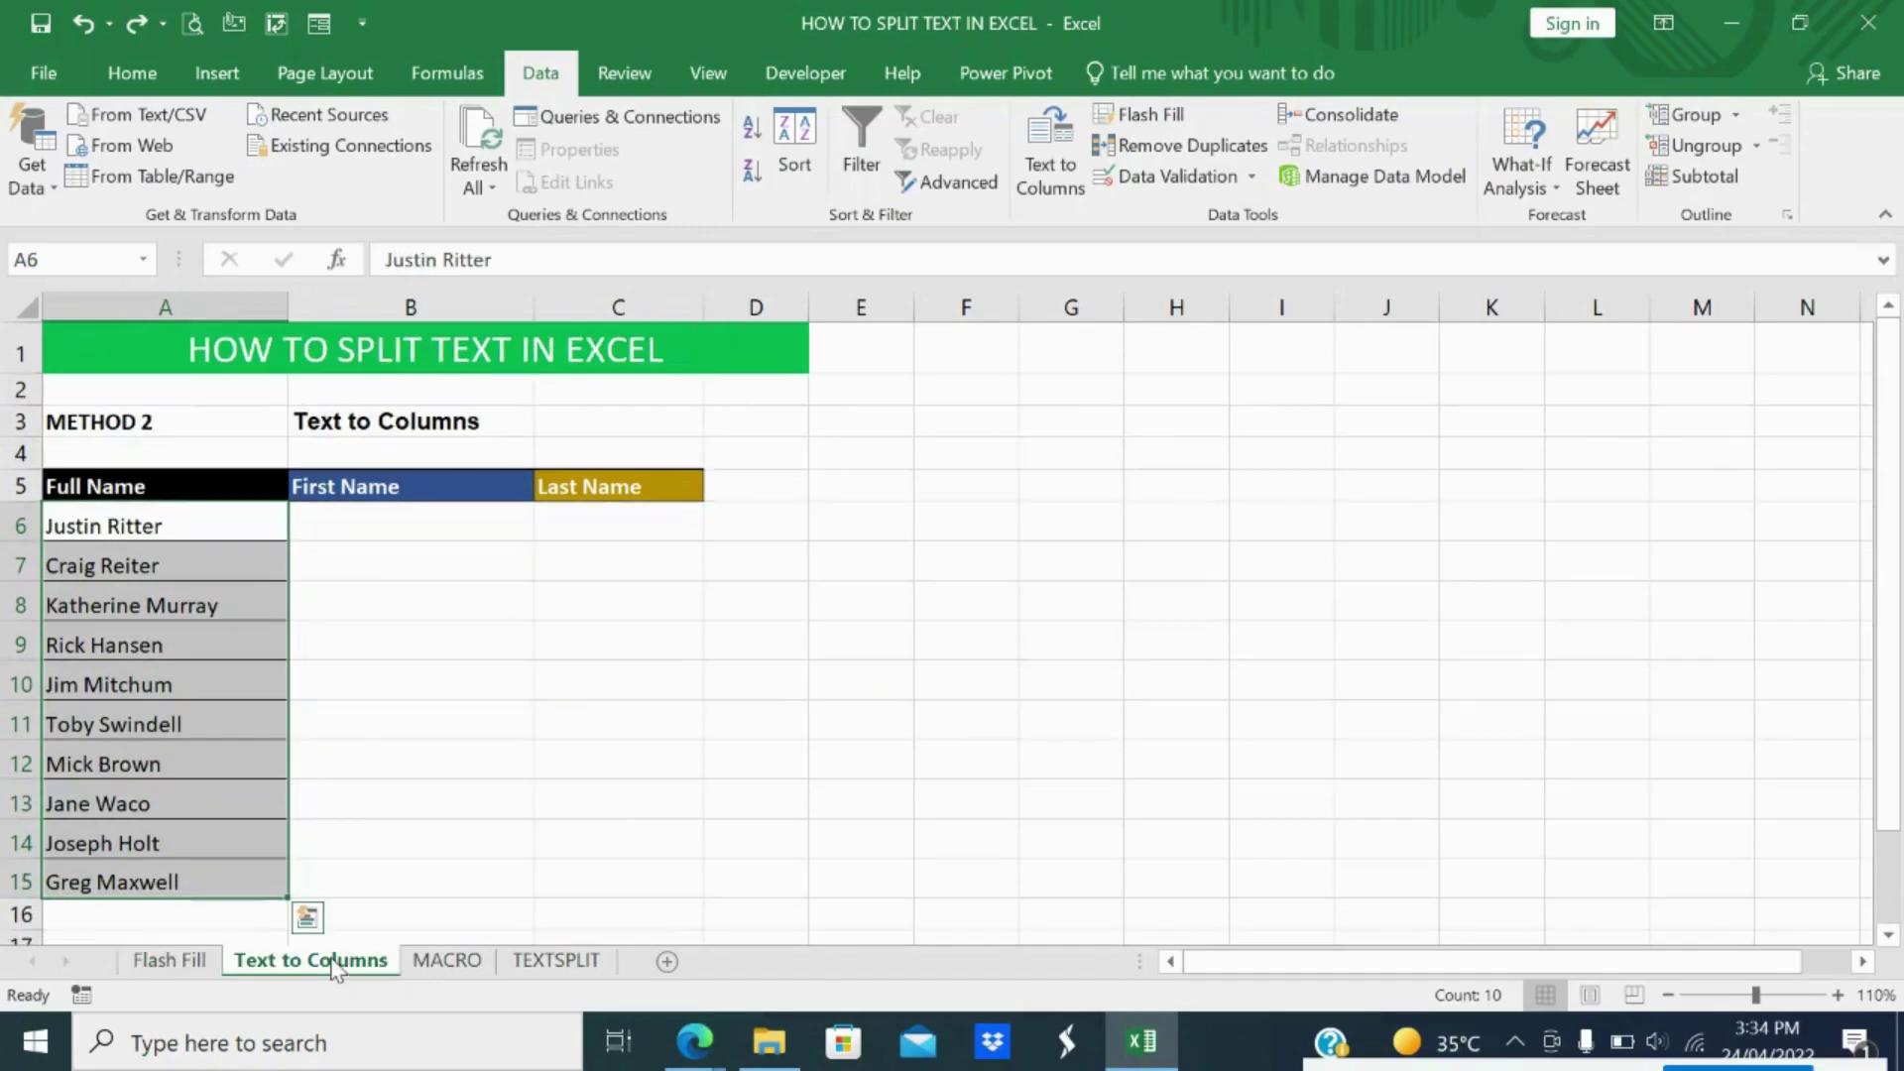
{"action": "left_click", "coordinate": [411, 528]}
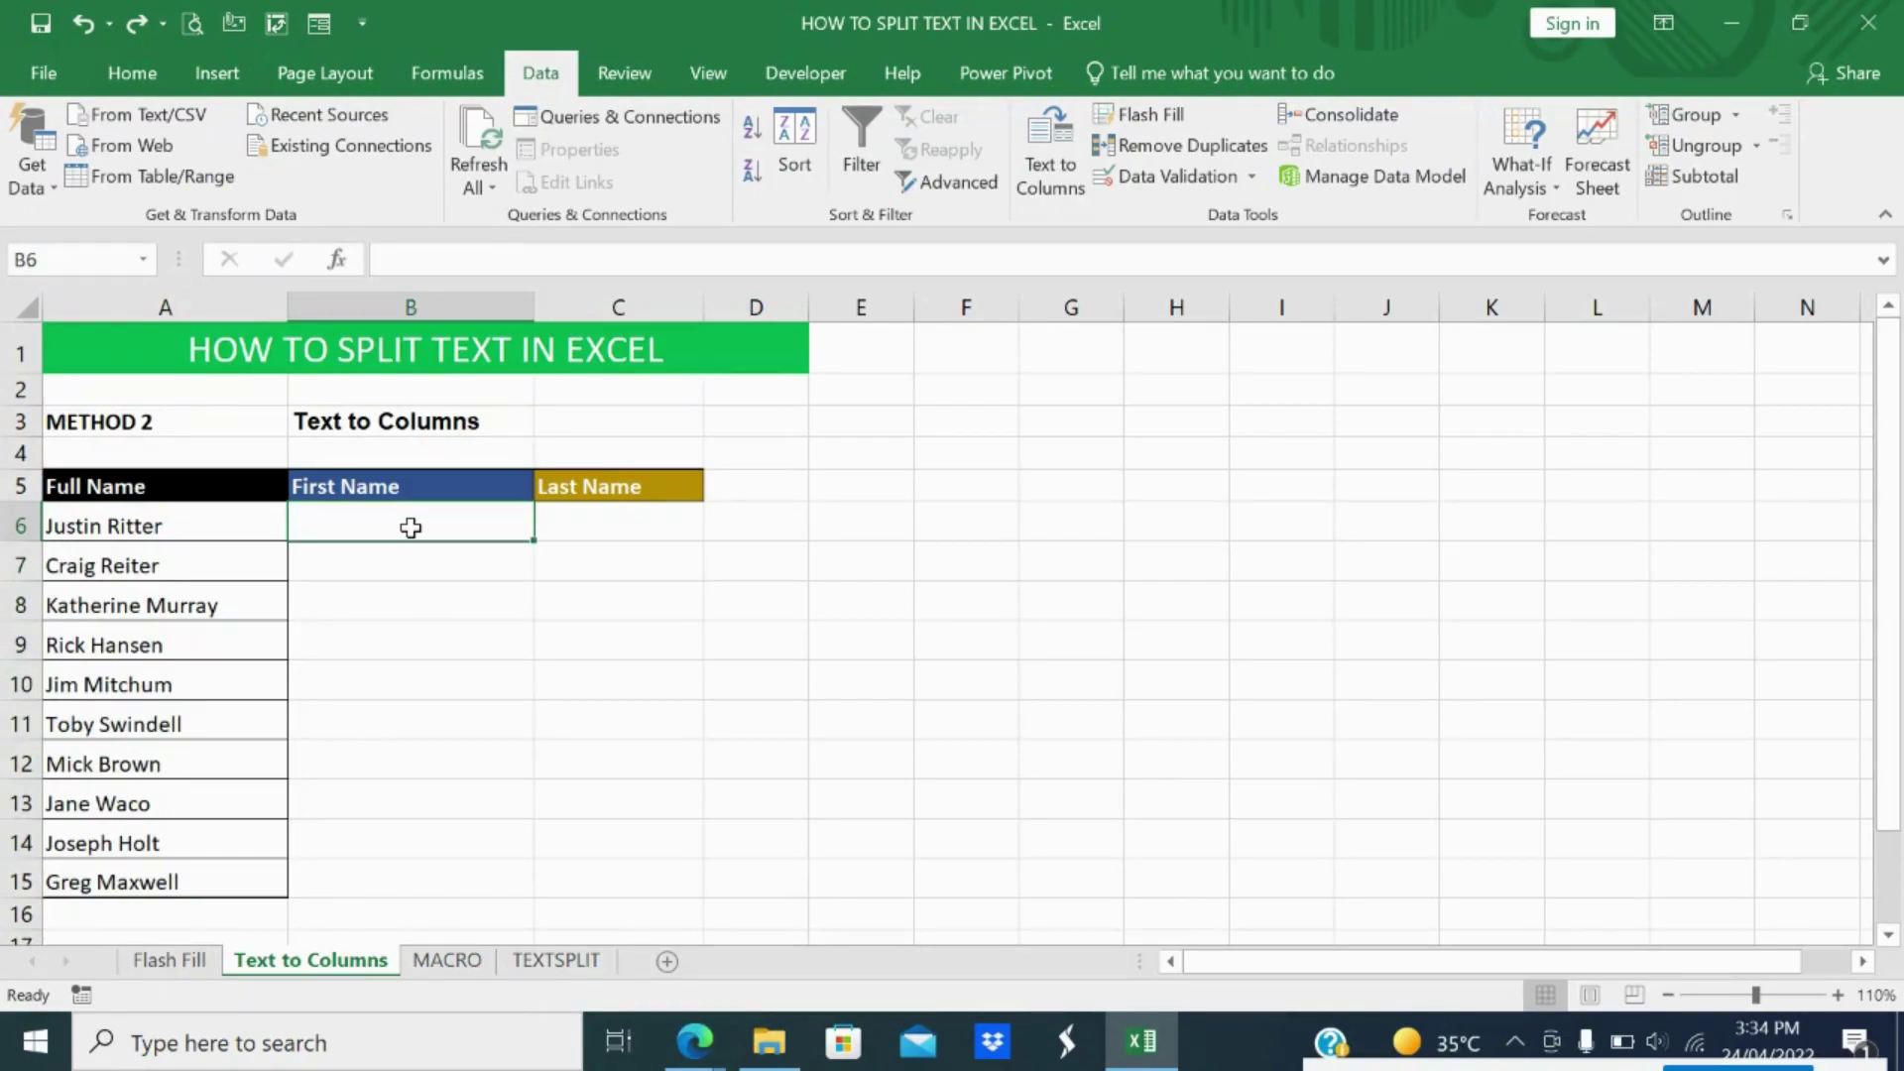
{"action": "left_click", "coordinate": [122, 529]}
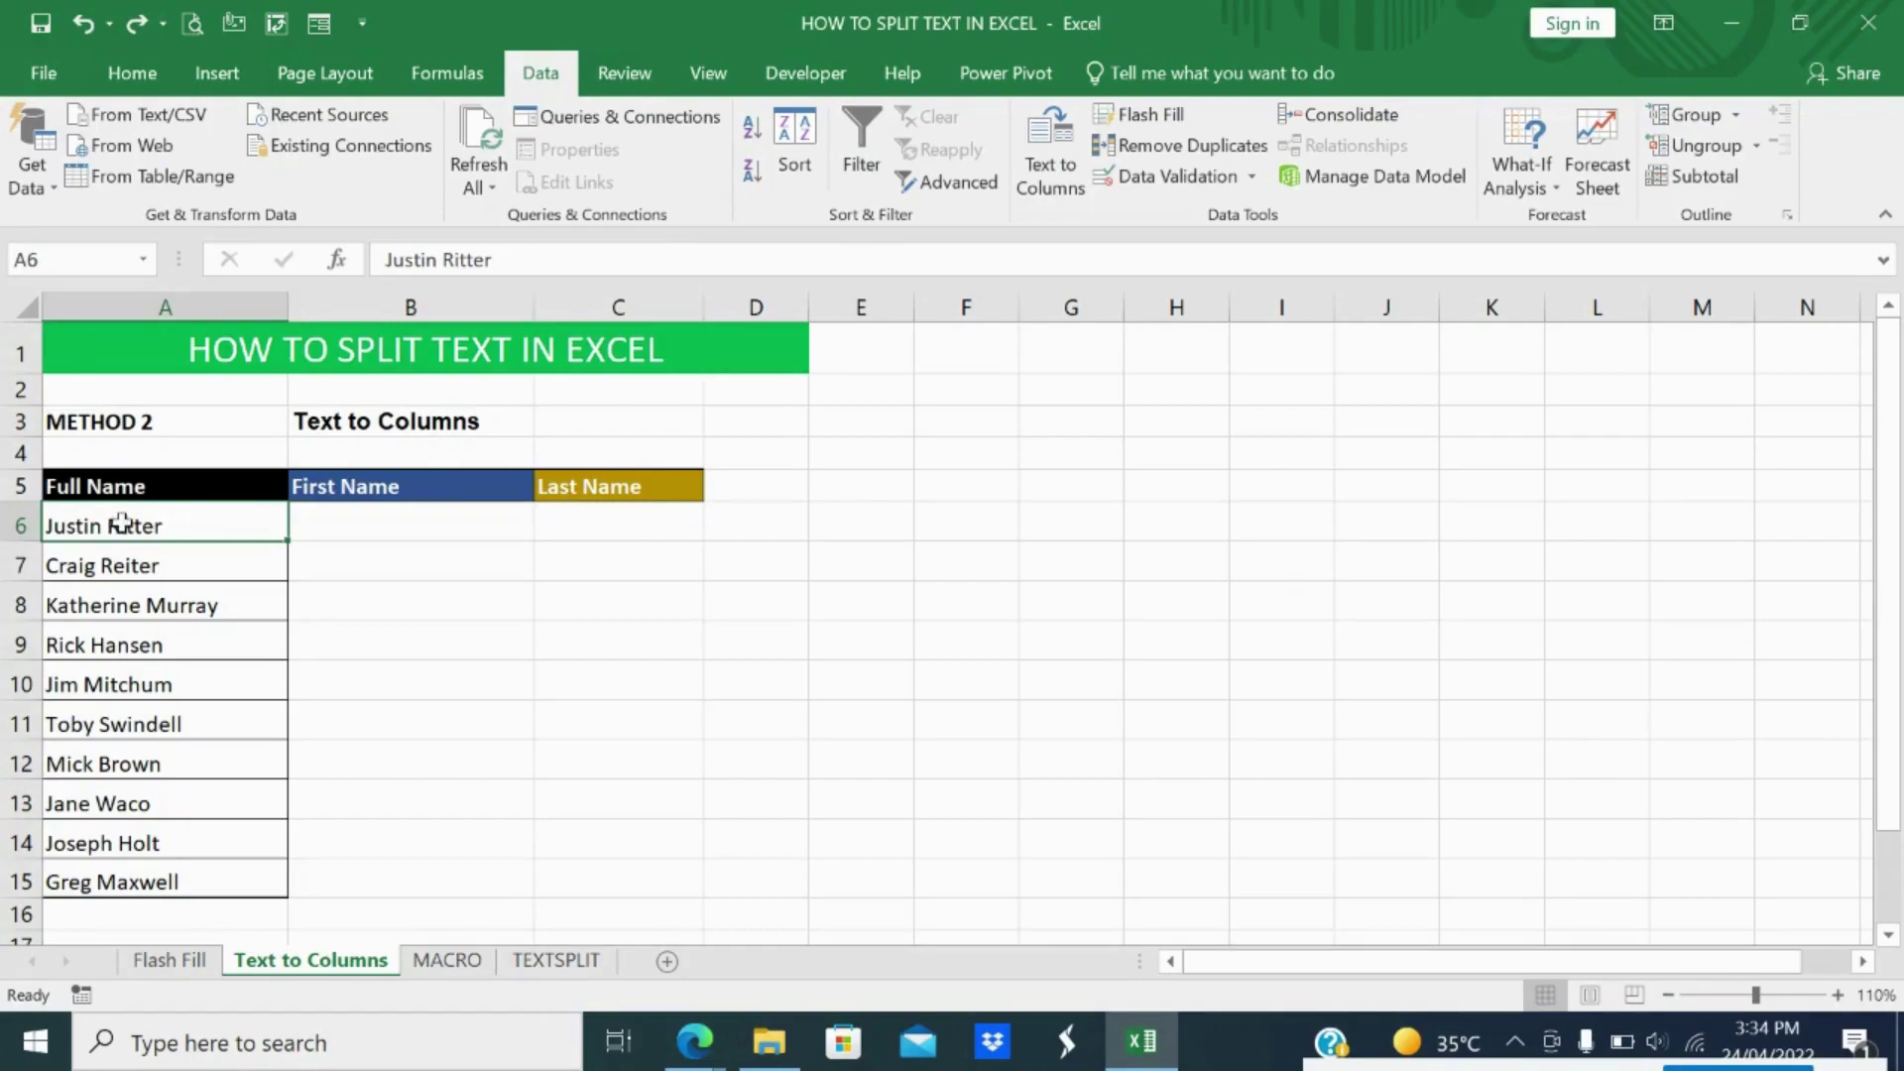
{"action": "left_click_drag", "start_coordinate": [123, 525], "coordinate": [122, 881]}
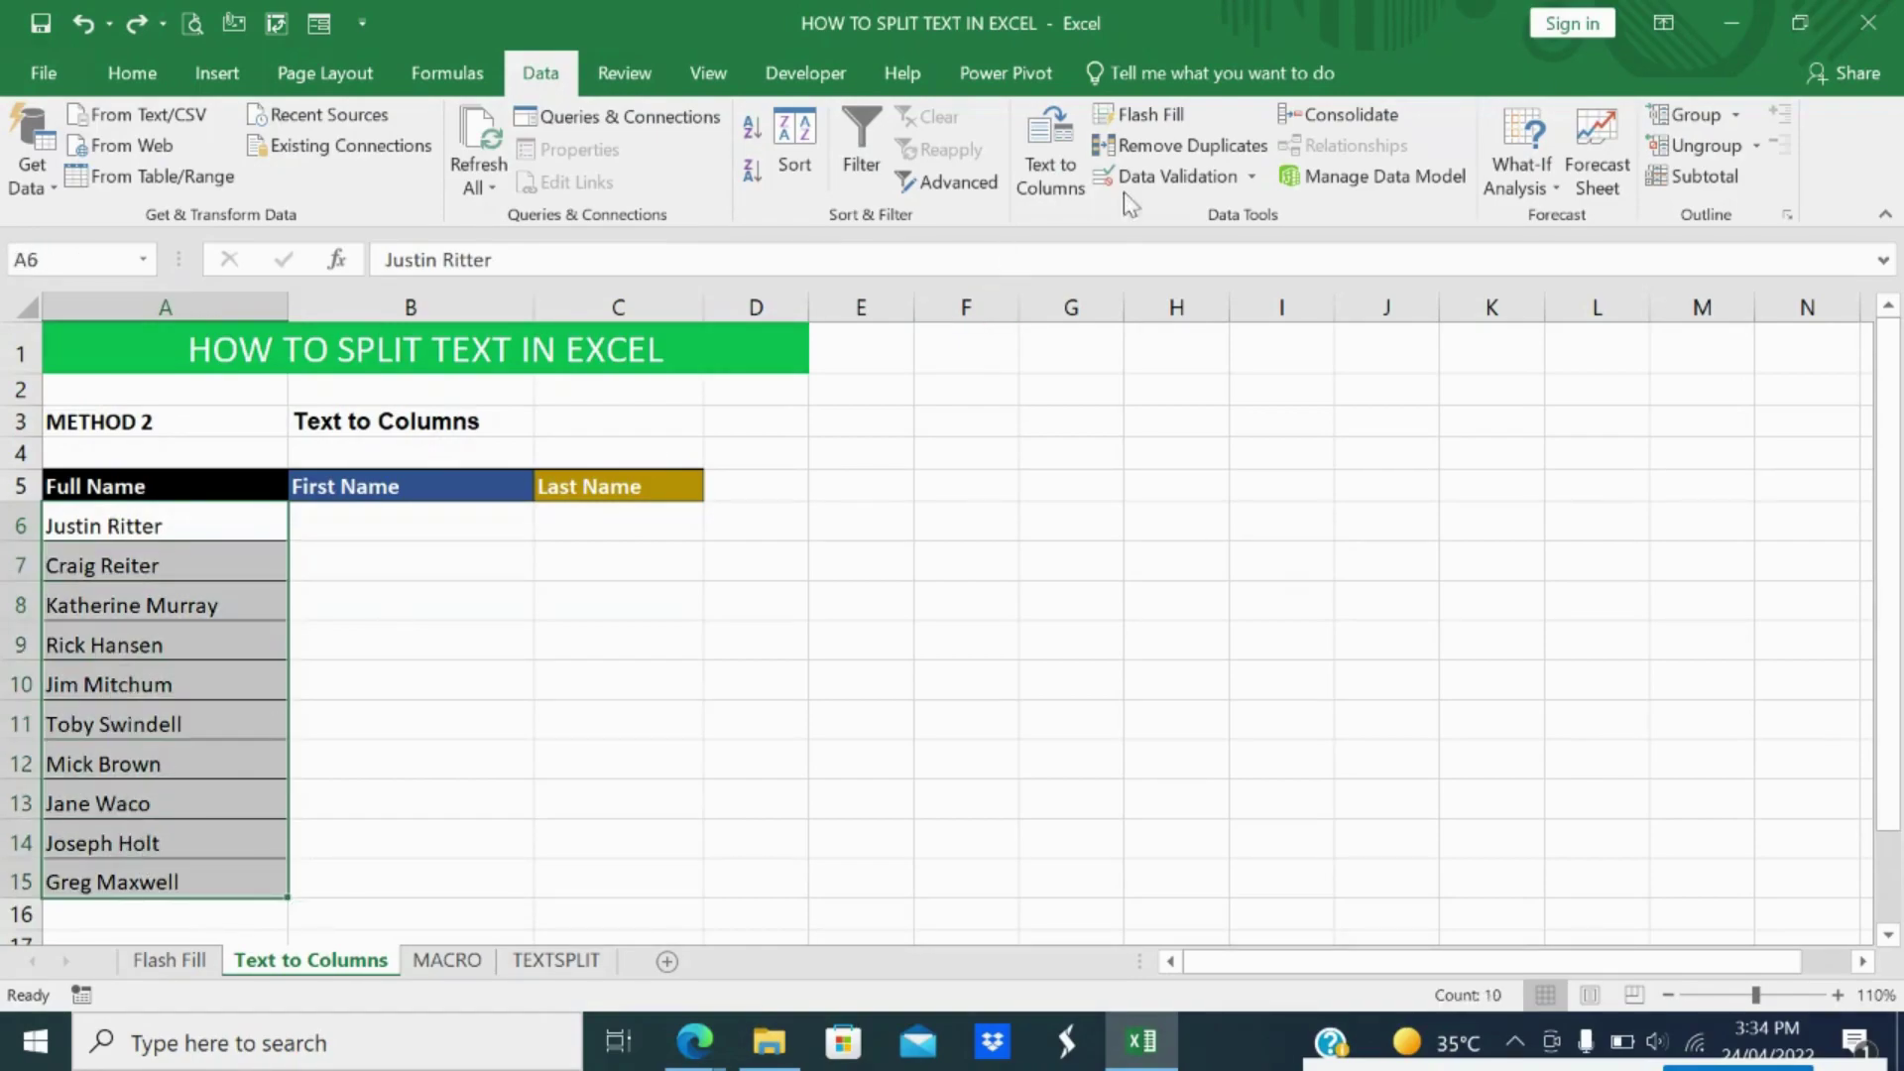
Rerun Text to Columns as Delimited with the Space delimiter and finish.
{"action": "left_click", "coordinate": [1052, 160]}
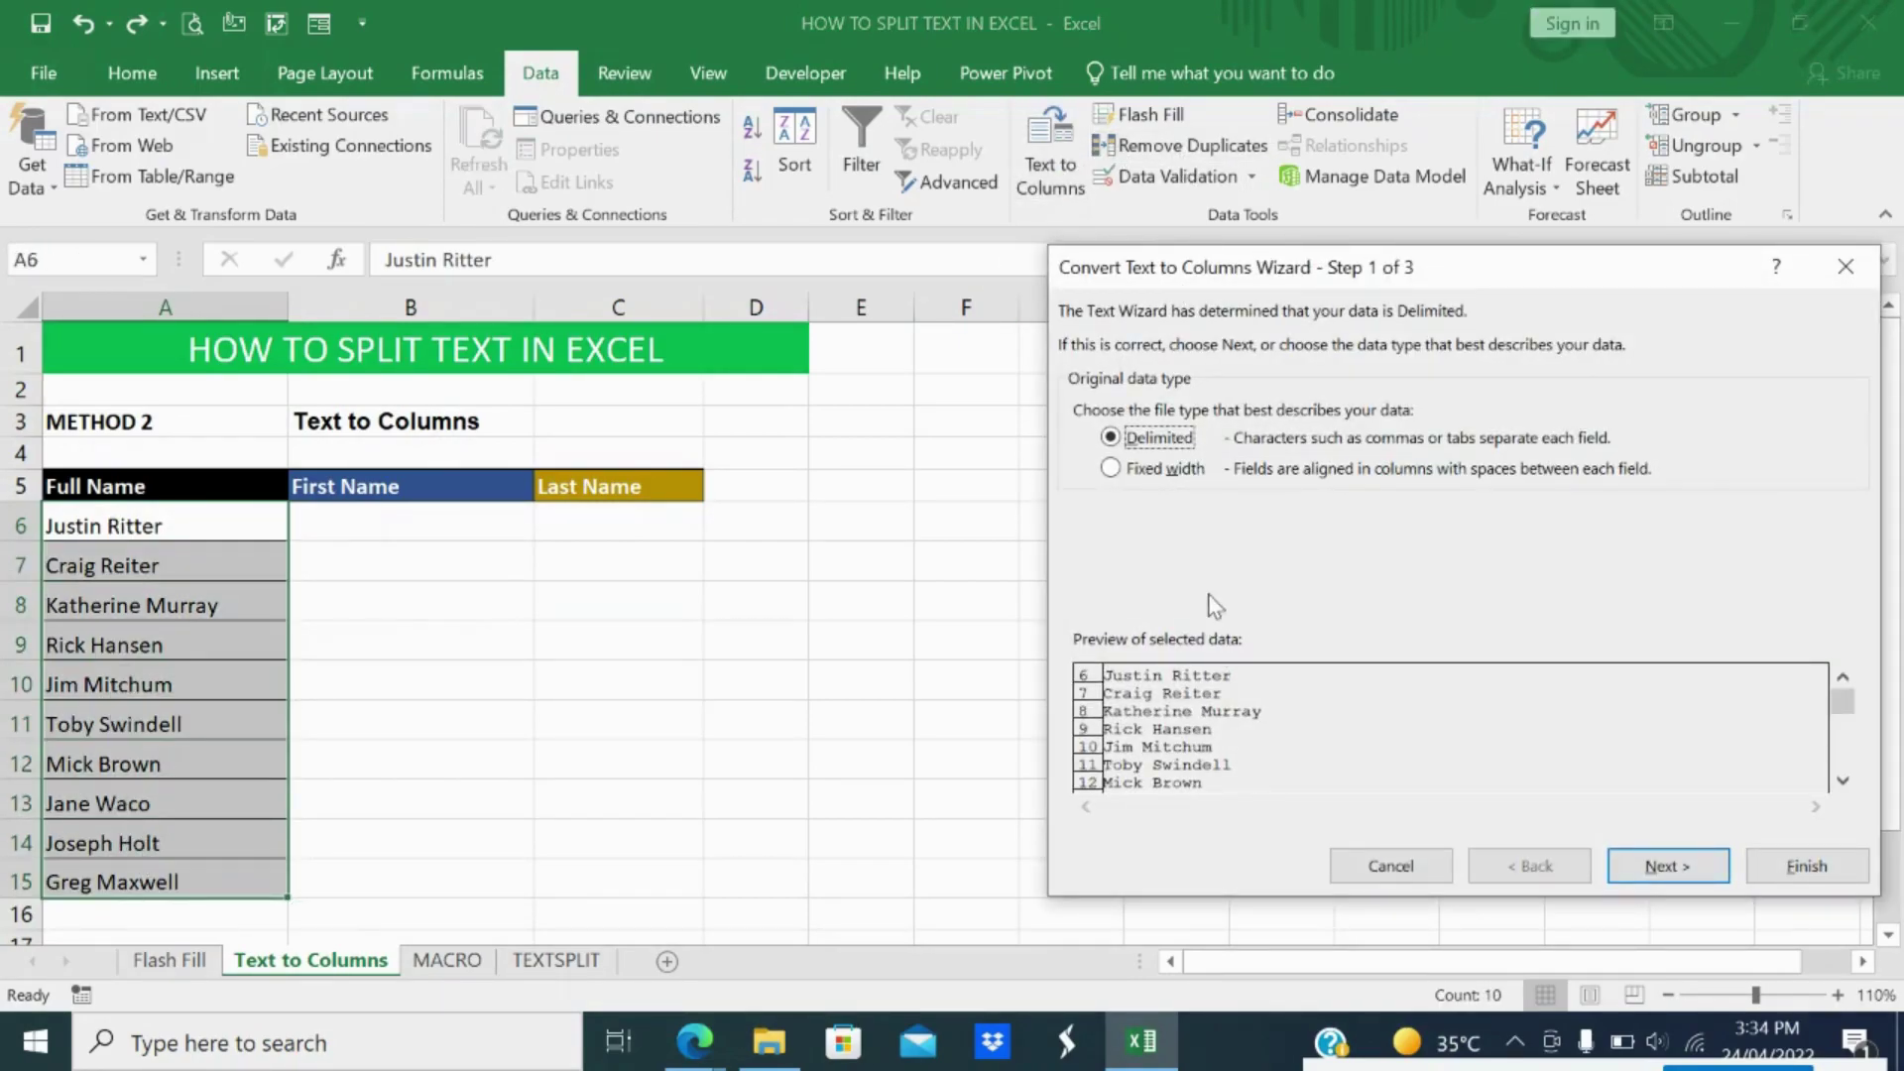
{"action": "left_click", "coordinate": [1111, 467]}
{"action": "left_click", "coordinate": [1159, 438]}
{"action": "left_click", "coordinate": [1668, 866]}
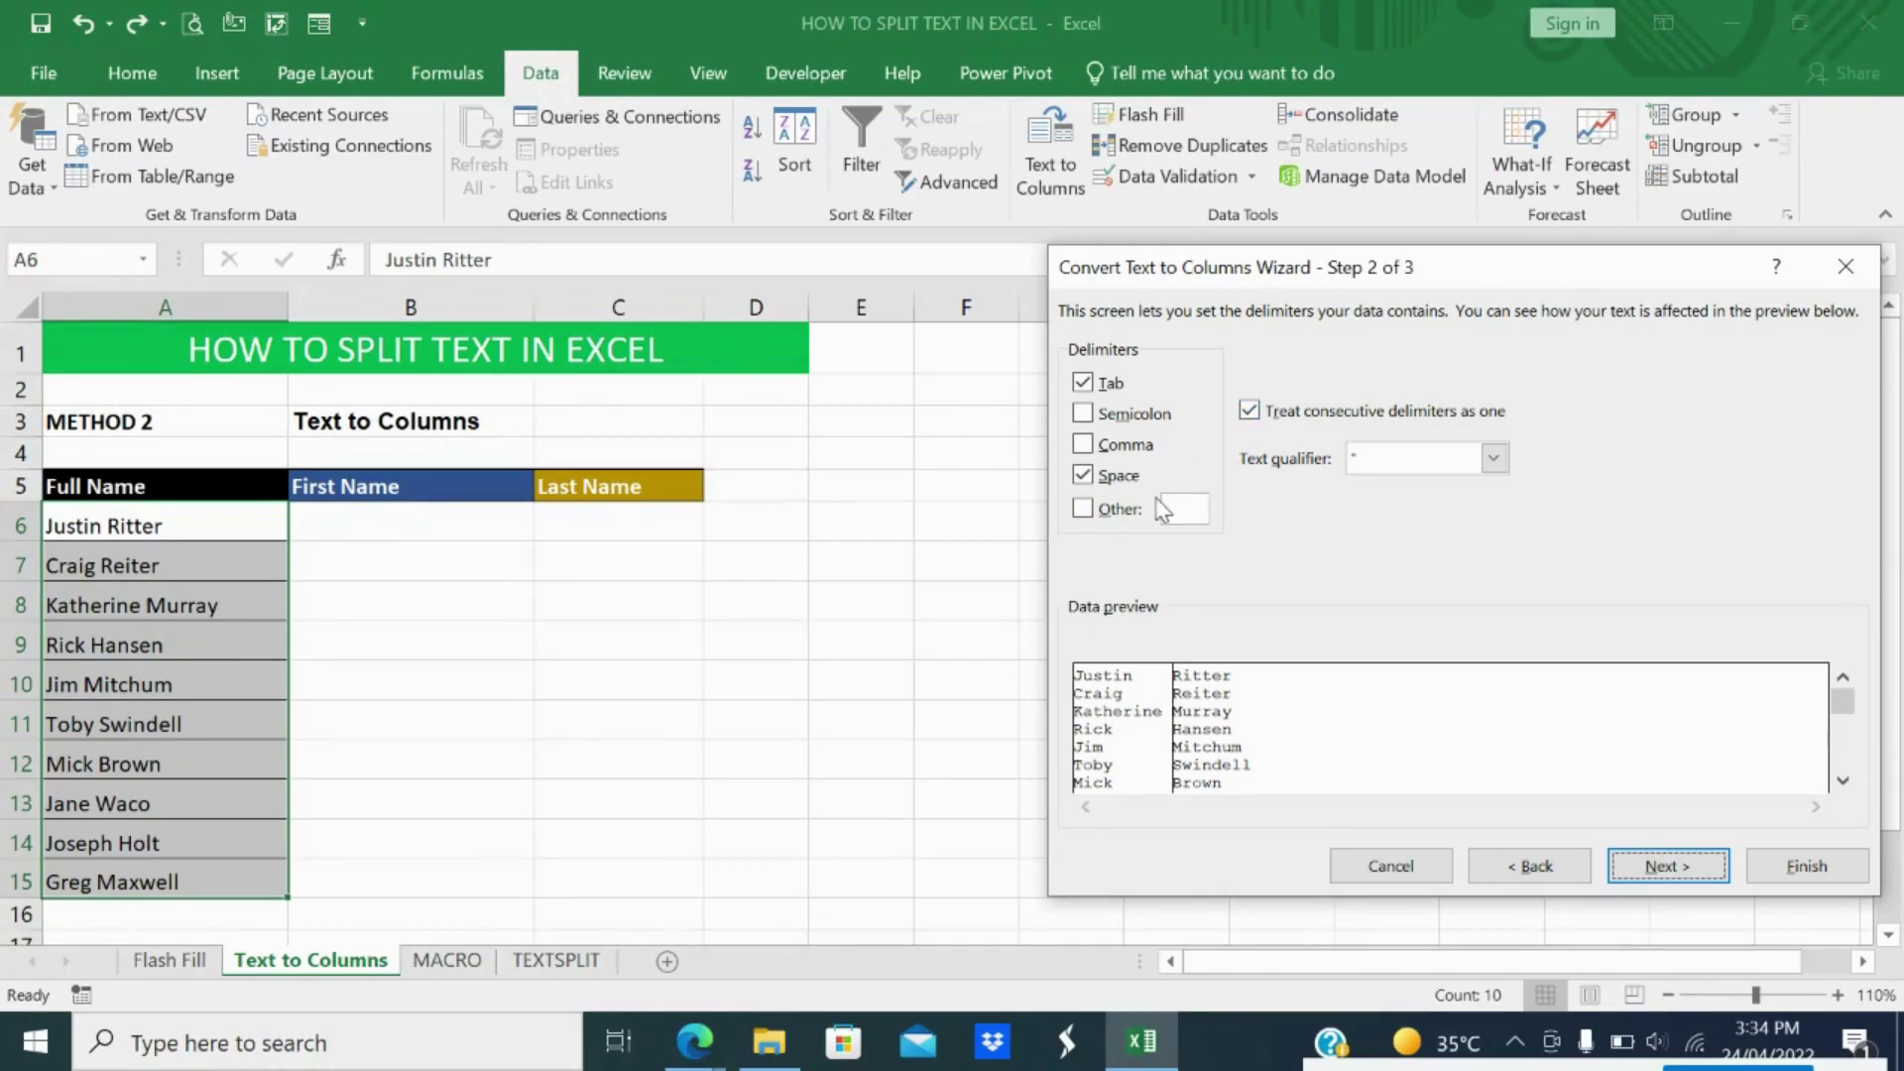
{"action": "left_click", "coordinate": [1119, 477]}
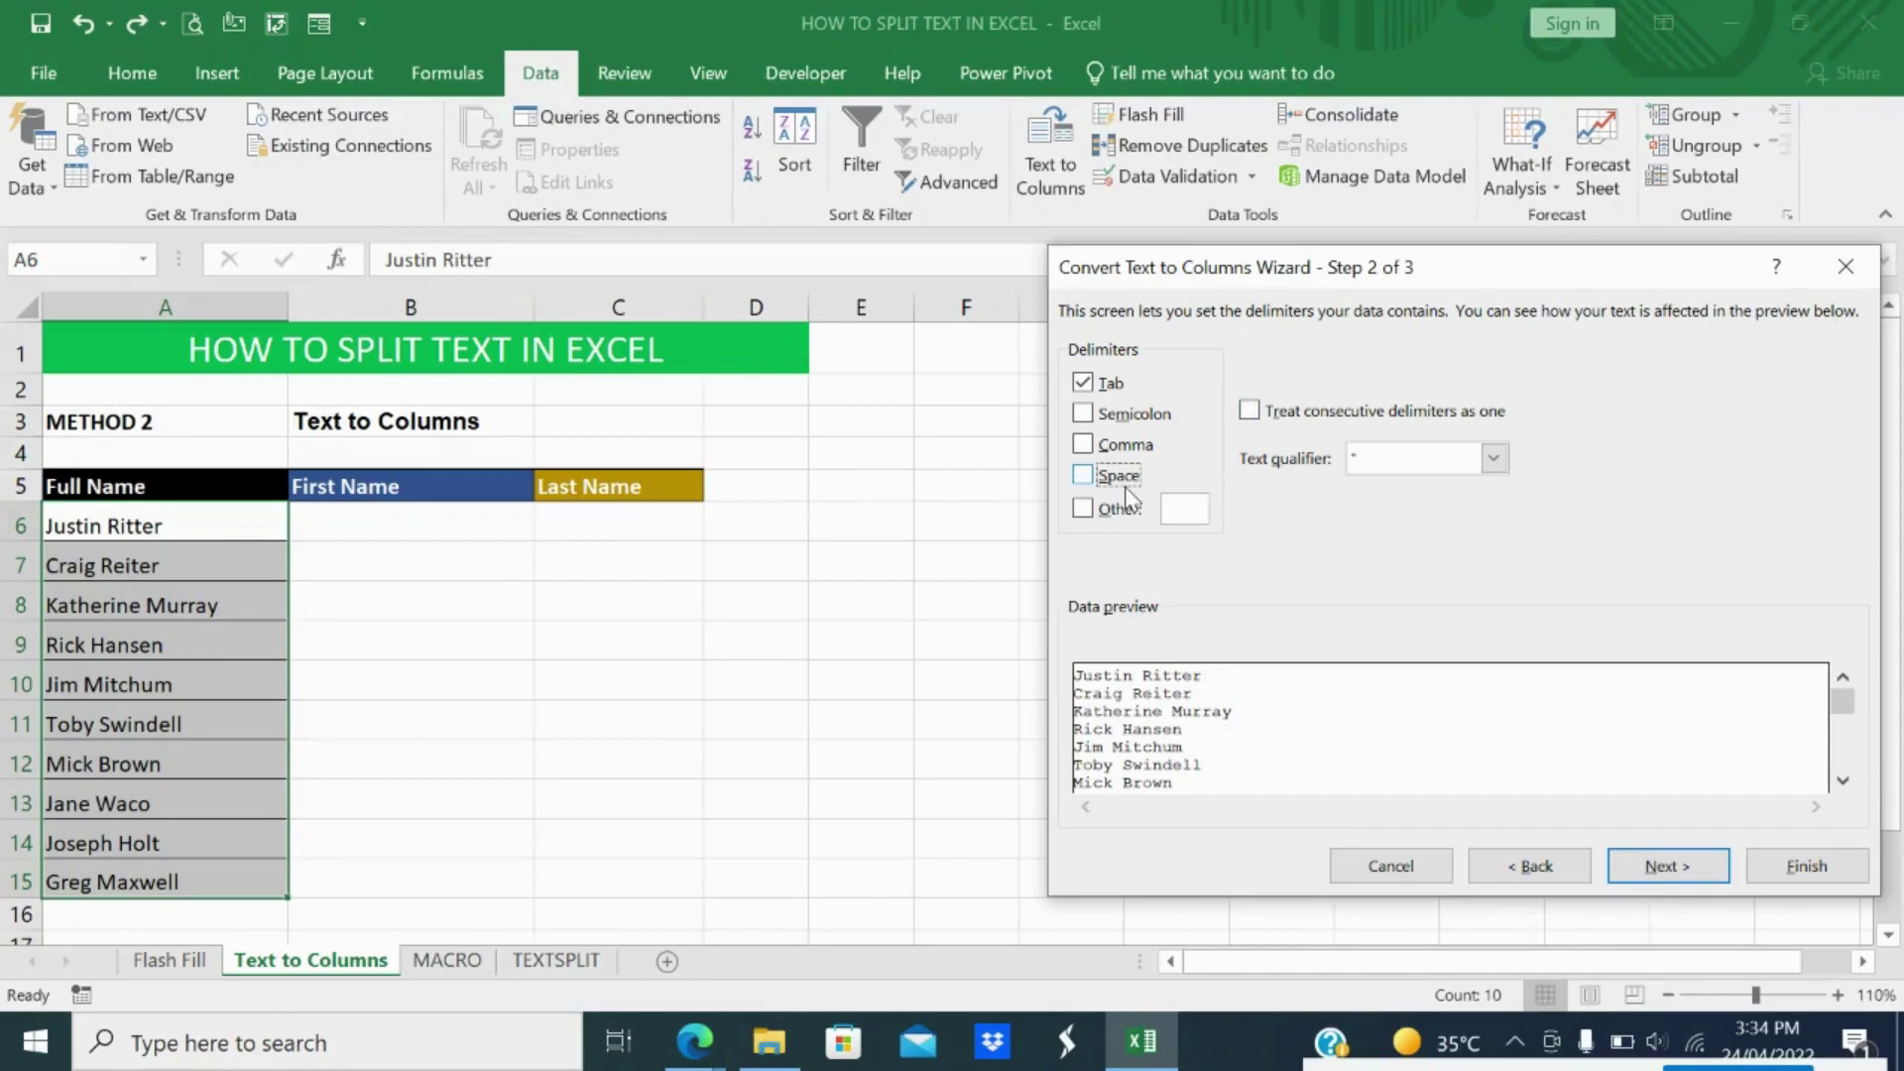
{"action": "left_click", "coordinate": [1118, 477]}
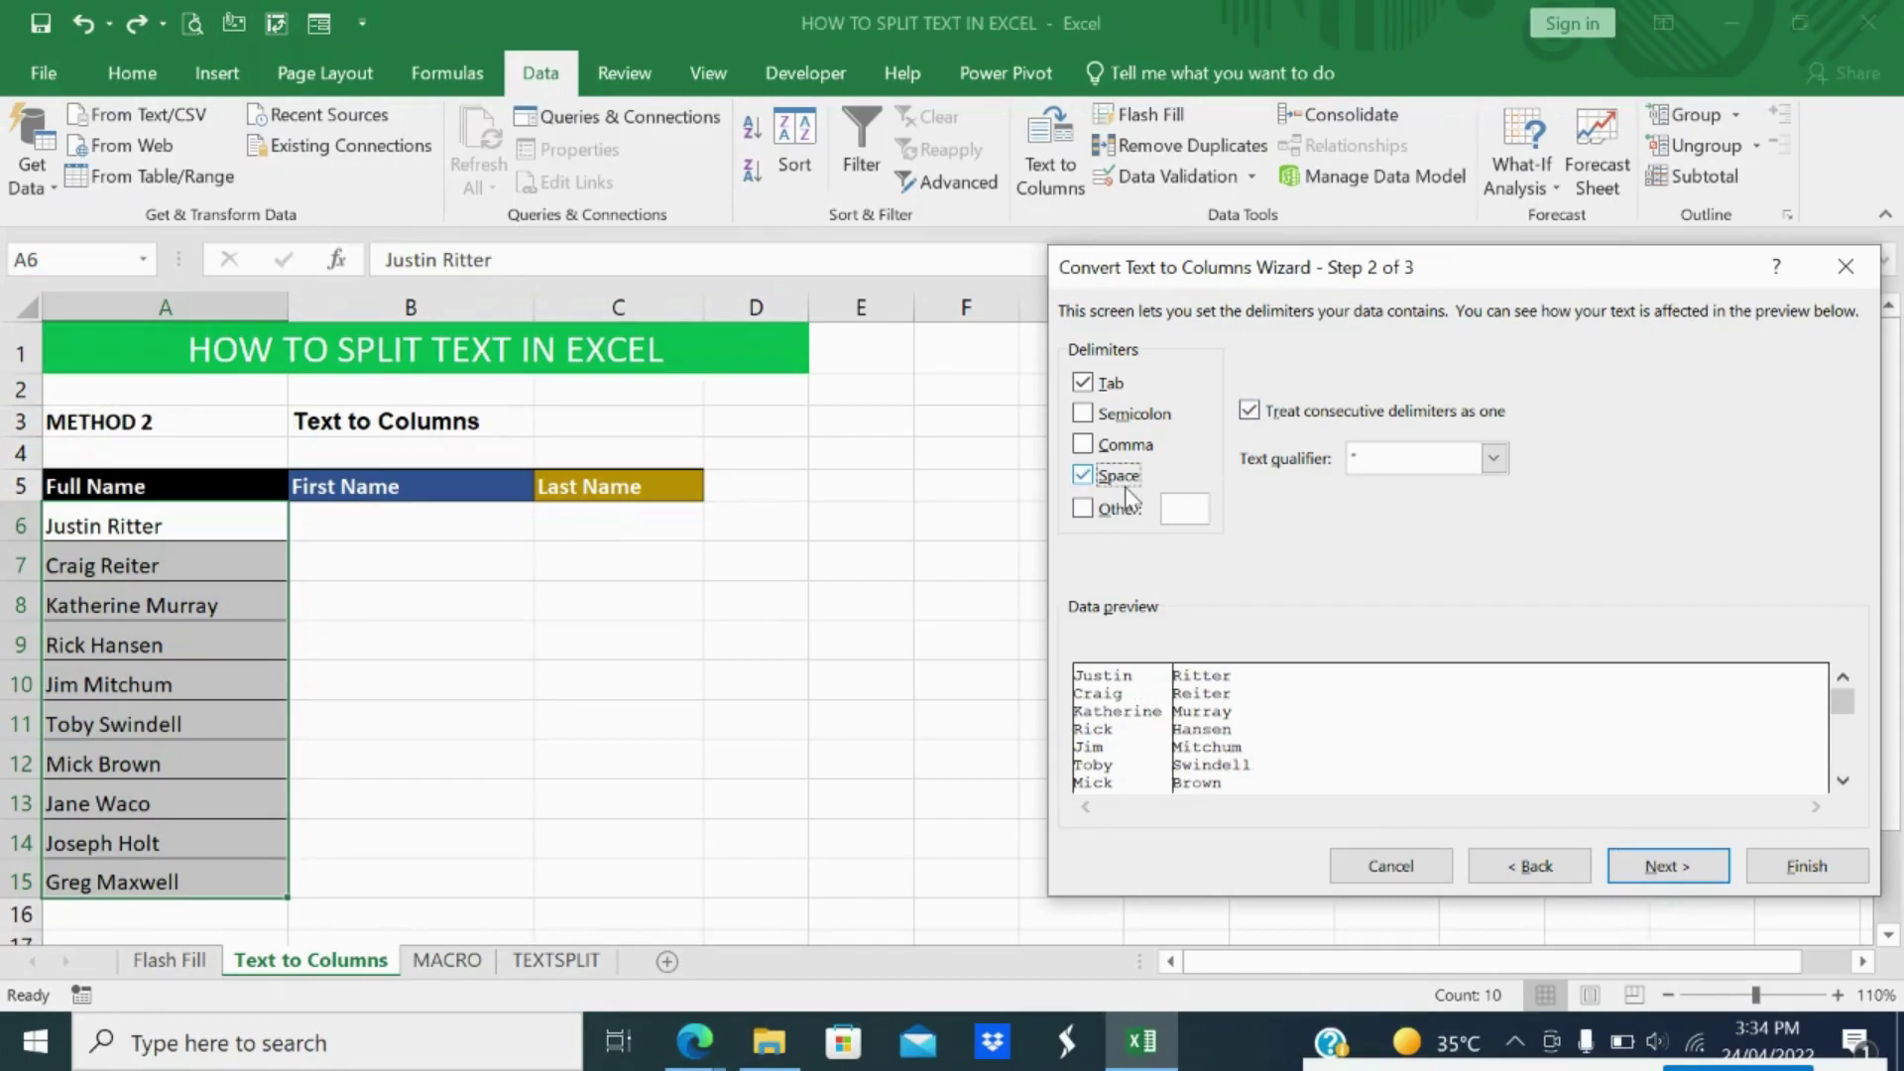
{"action": "left_click", "coordinate": [1668, 866]}
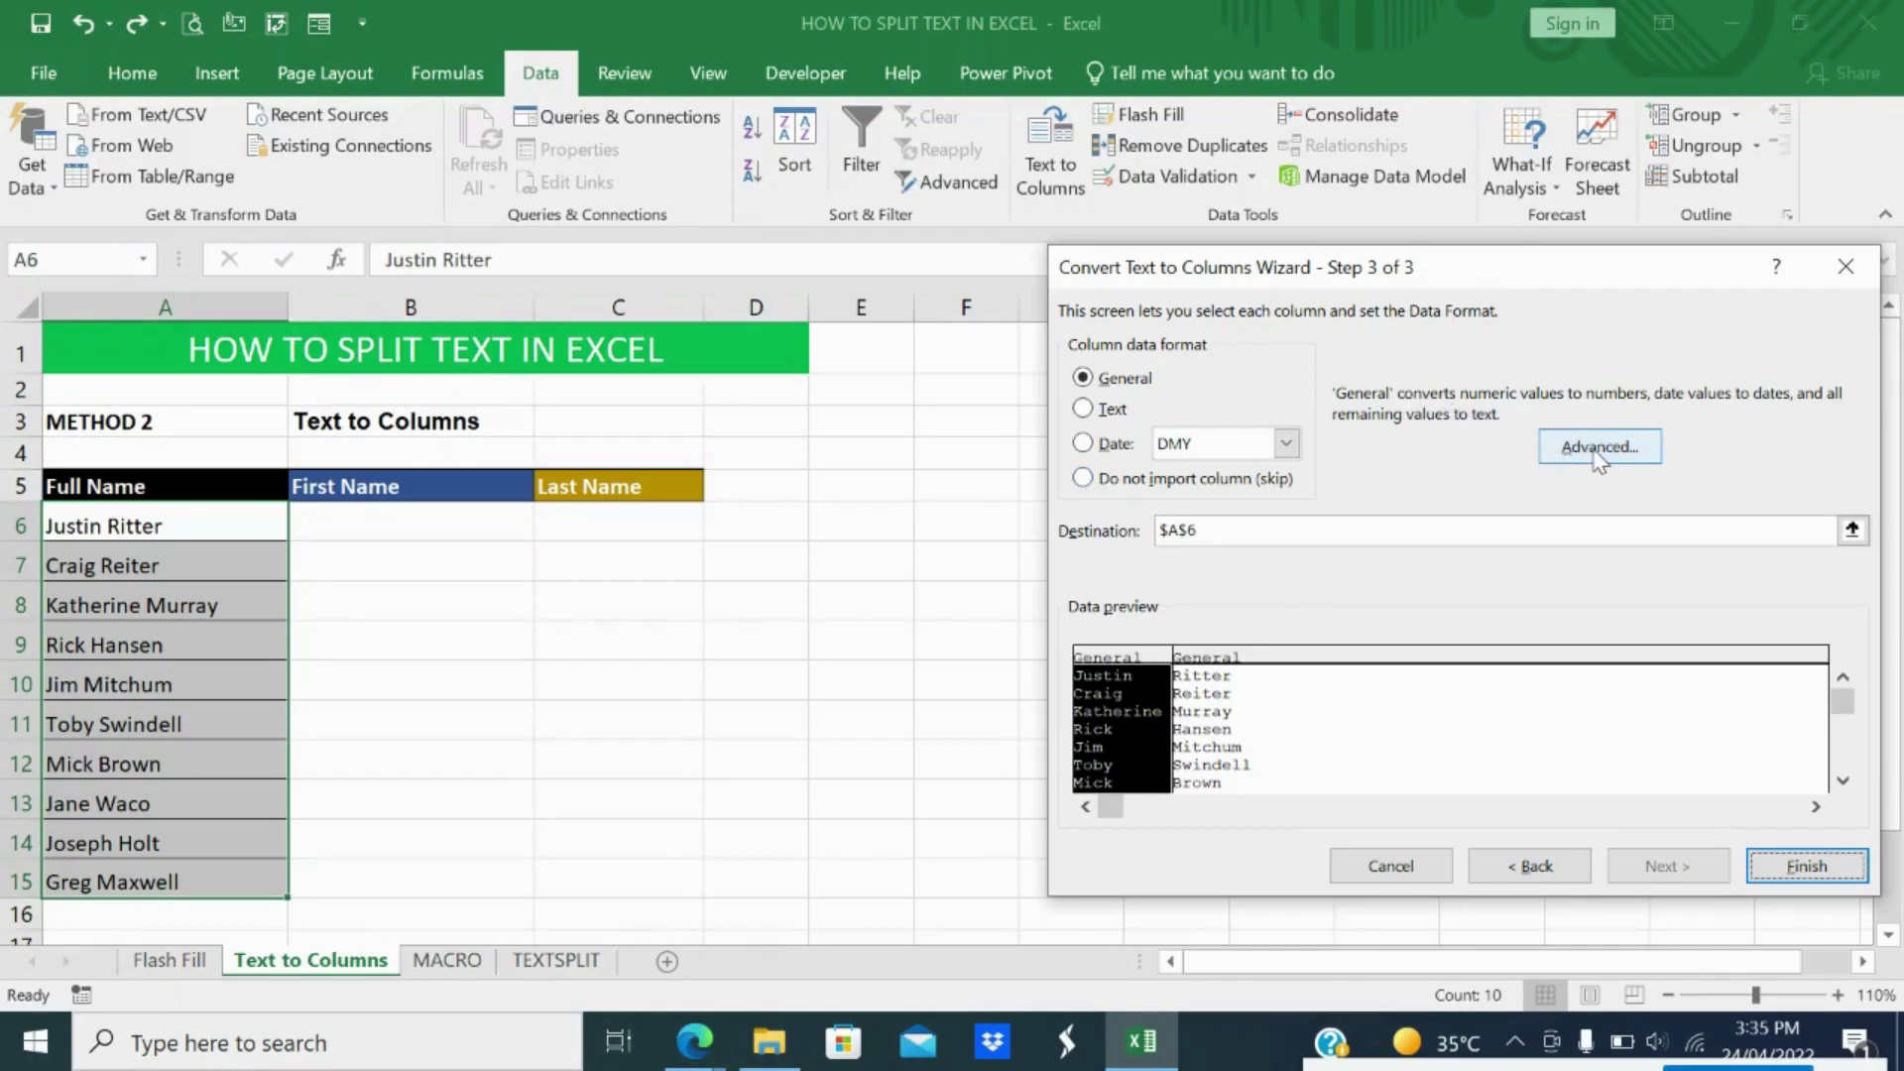
{"action": "left_click", "coordinate": [1800, 868]}
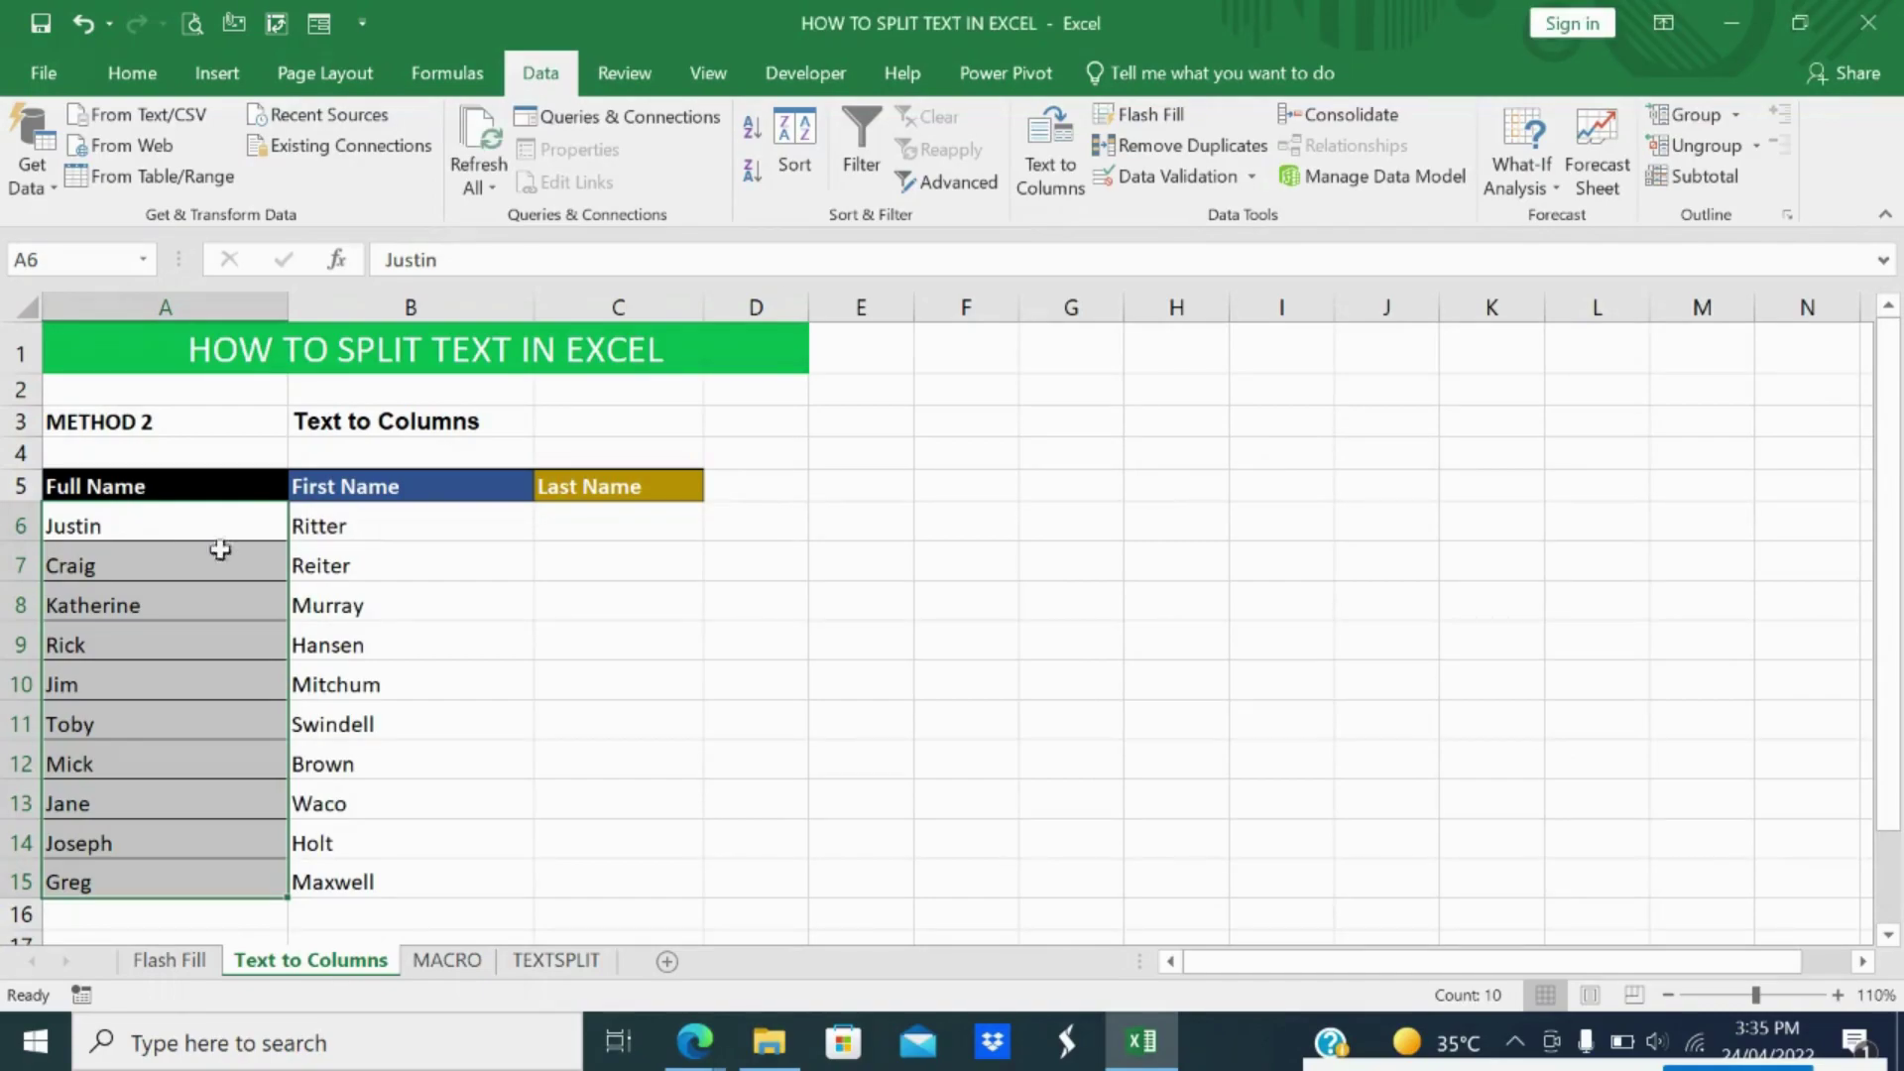
Check the results: first names in A6:A15, surnames in B6:B15.
{"action": "left_click", "coordinate": [359, 527]}
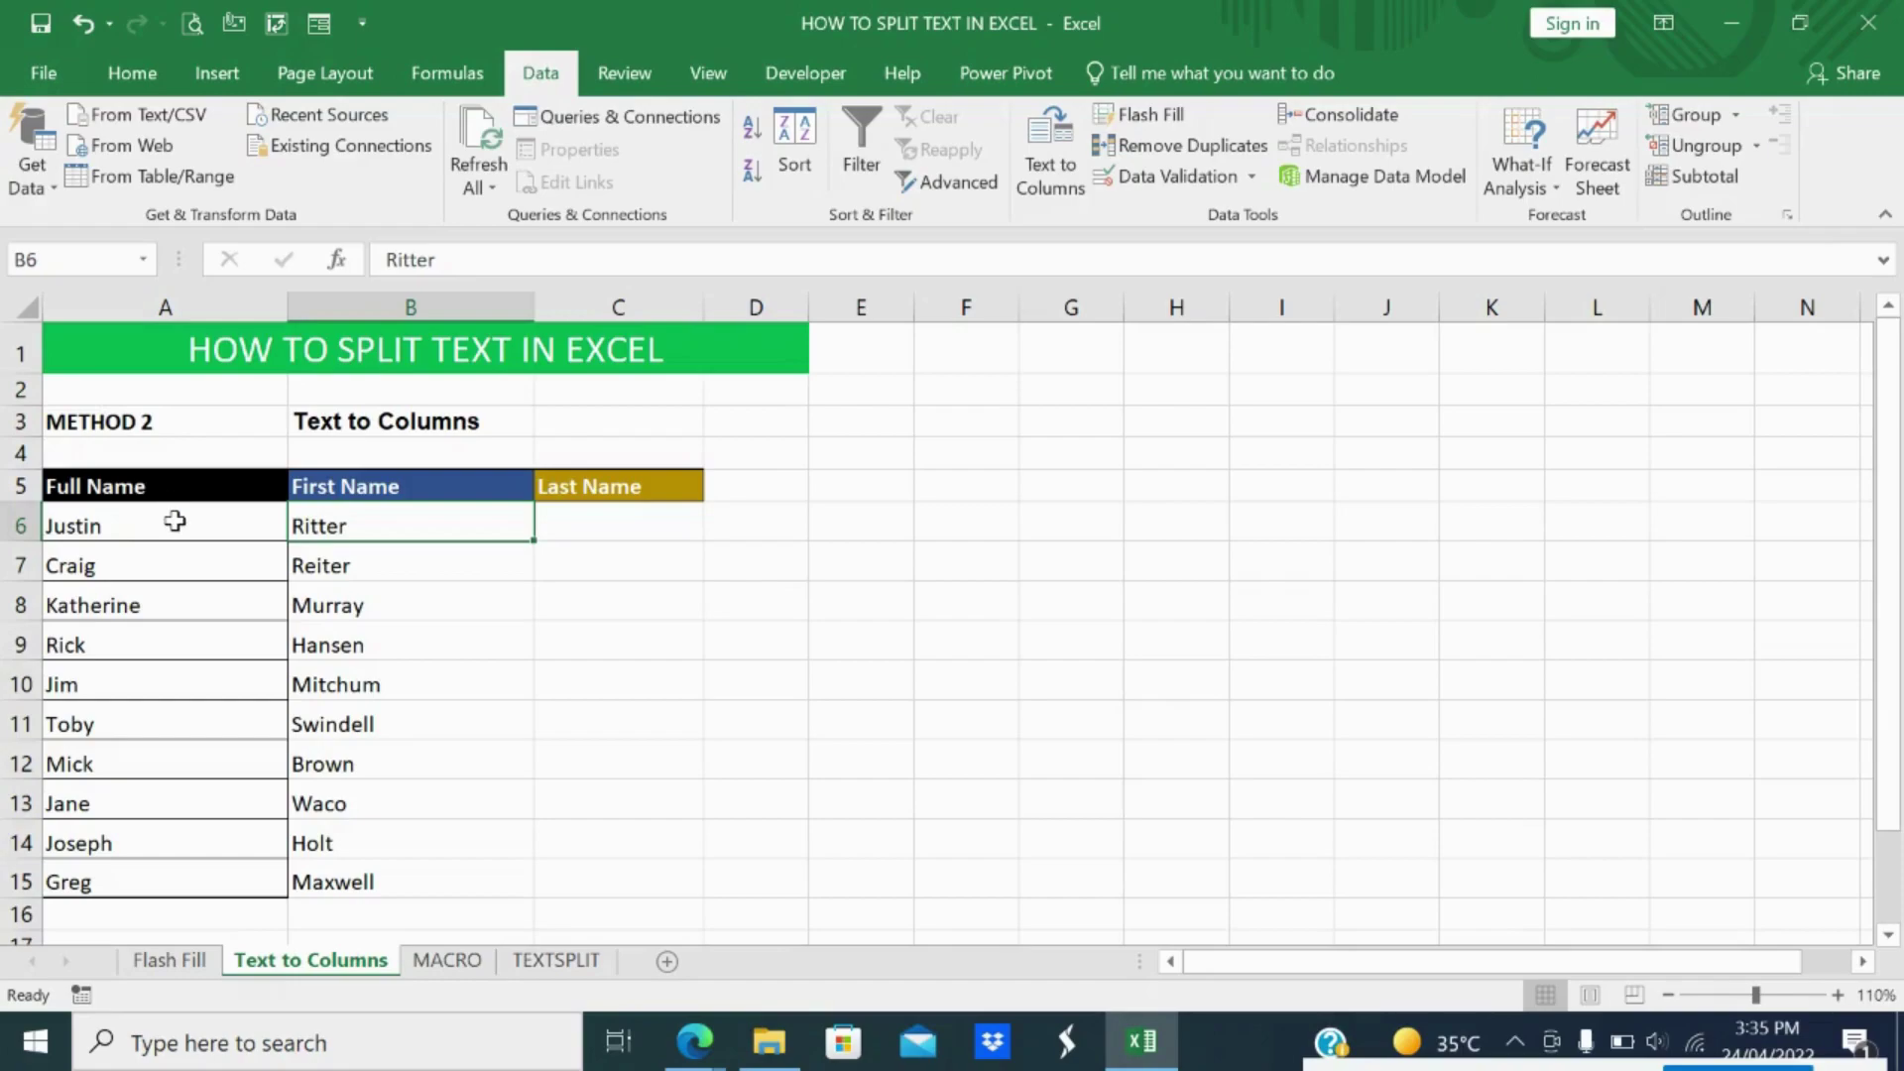
{"action": "left_click", "coordinate": [174, 523]}
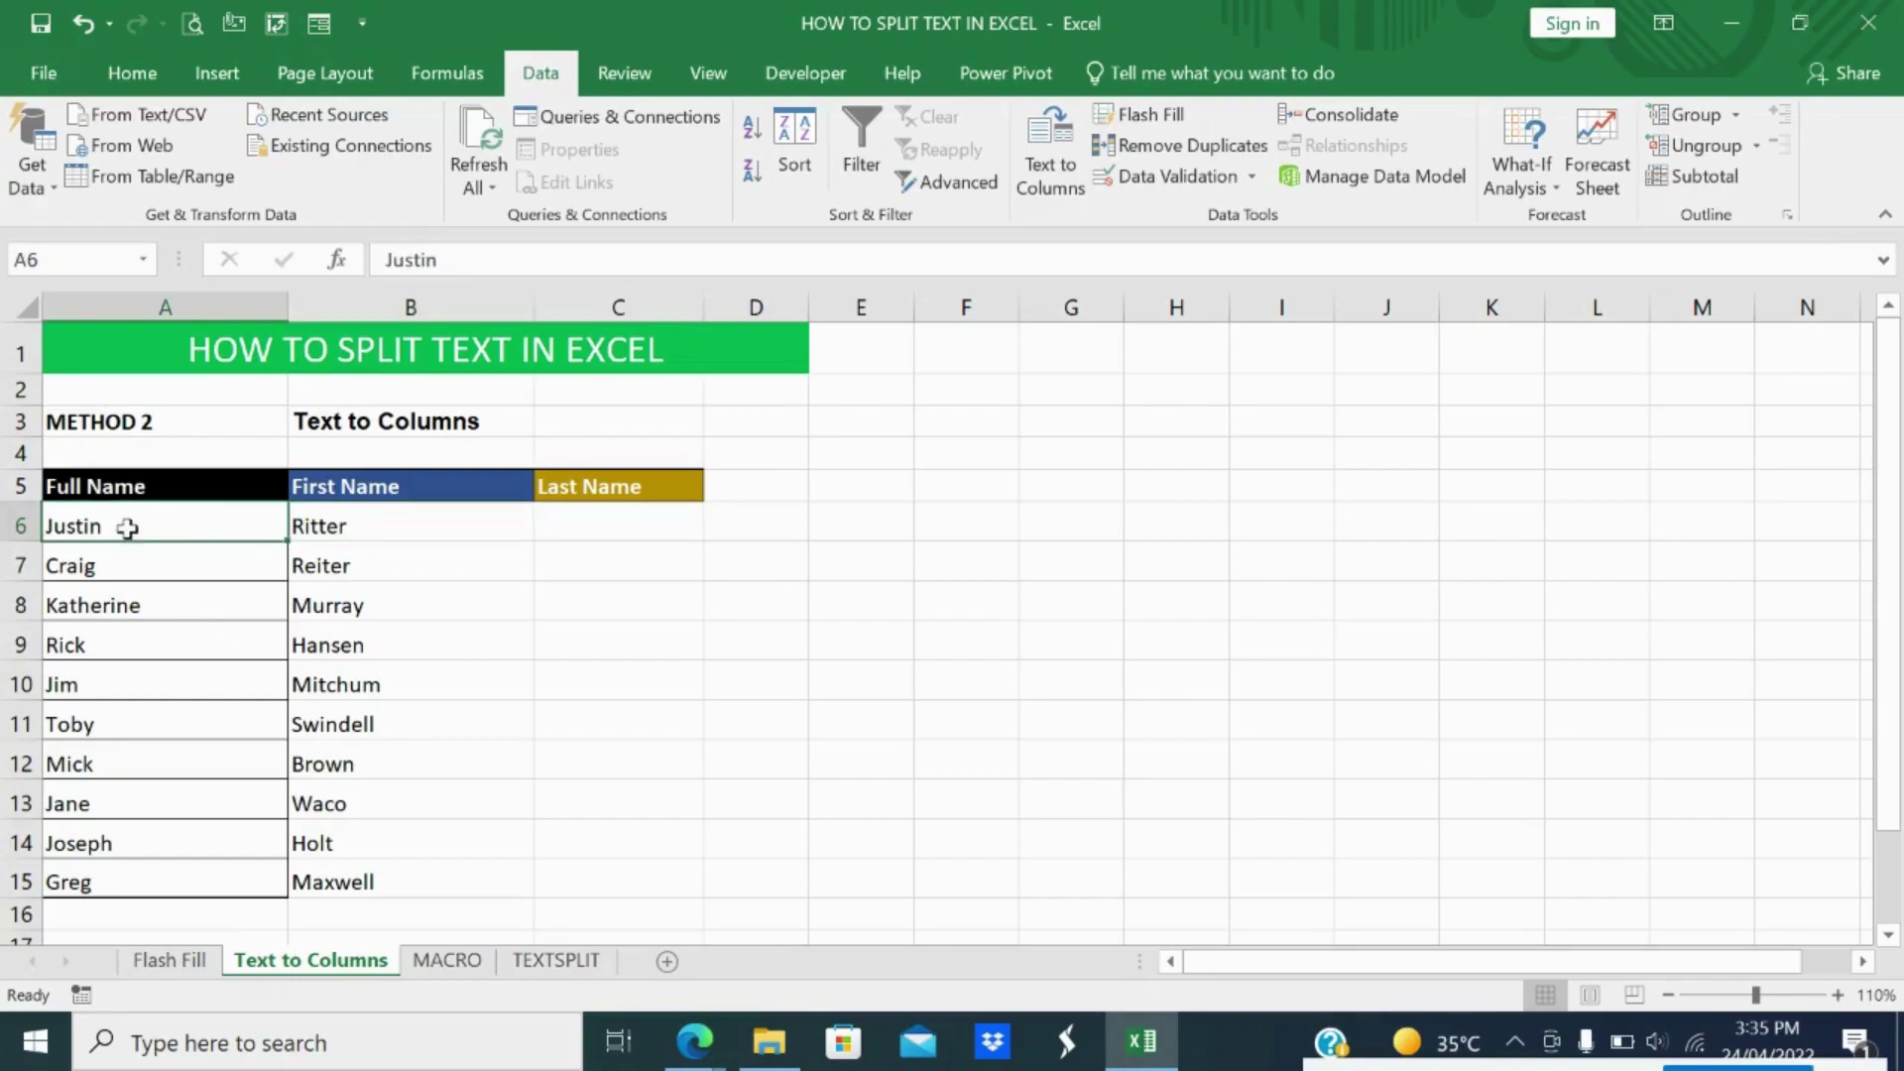
{"action": "left_click_drag", "start_coordinate": [134, 528], "coordinate": [150, 879]}
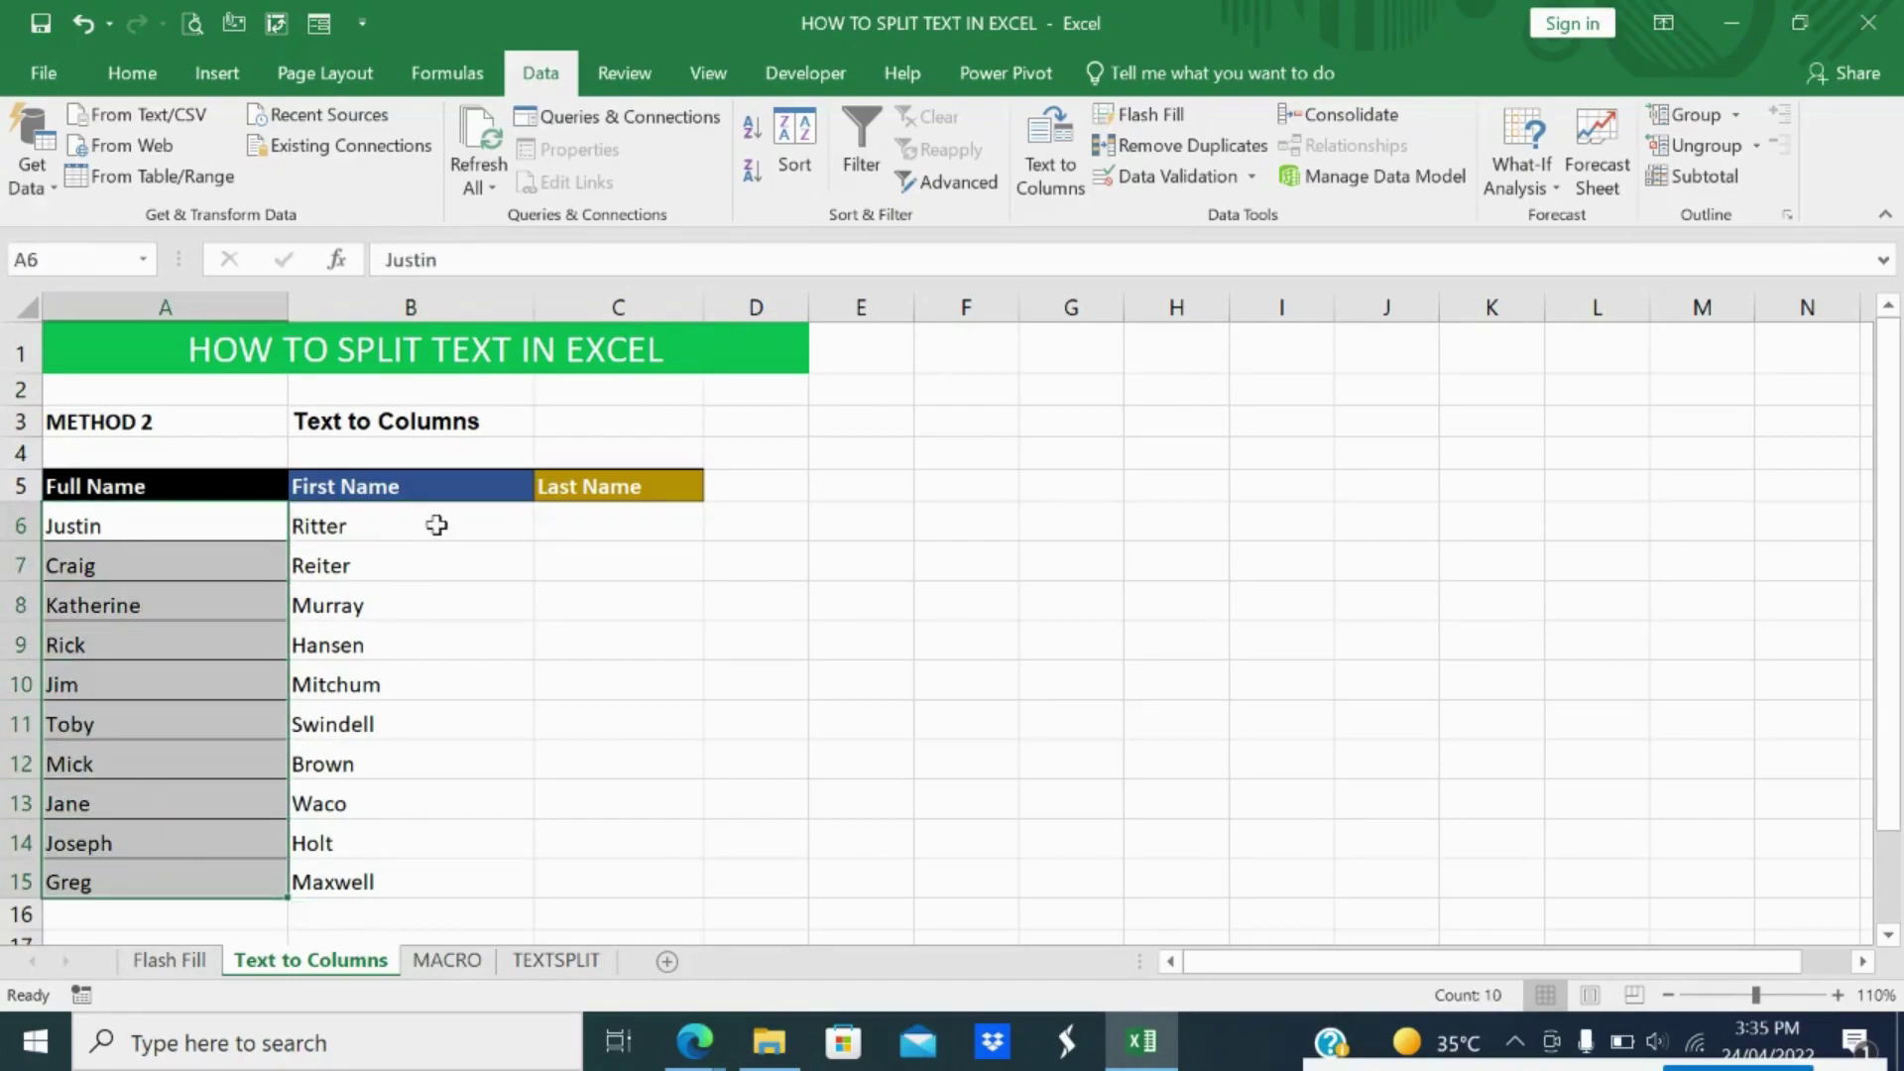
{"action": "left_click", "coordinate": [339, 528]}
{"action": "left_click_drag", "start_coordinate": [339, 546], "coordinate": [418, 828]}
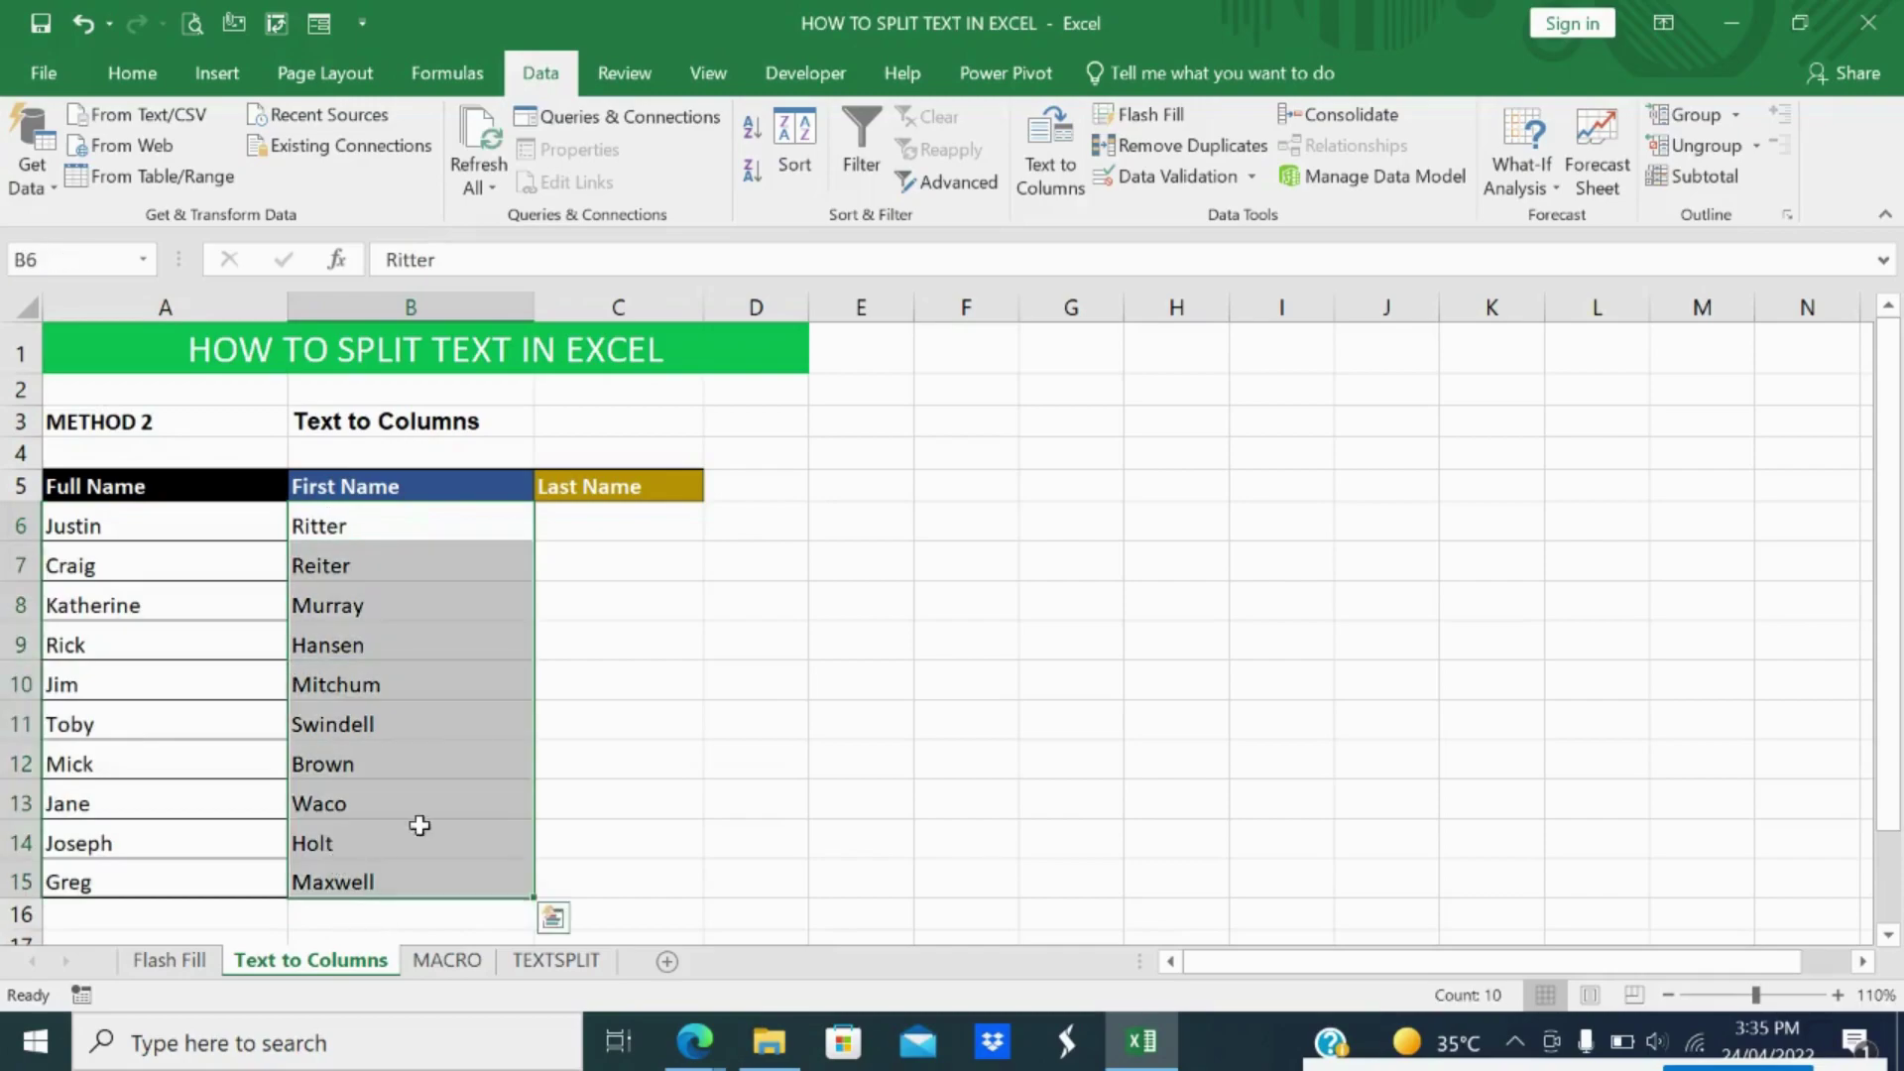
{"action": "left_click", "coordinate": [656, 520]}
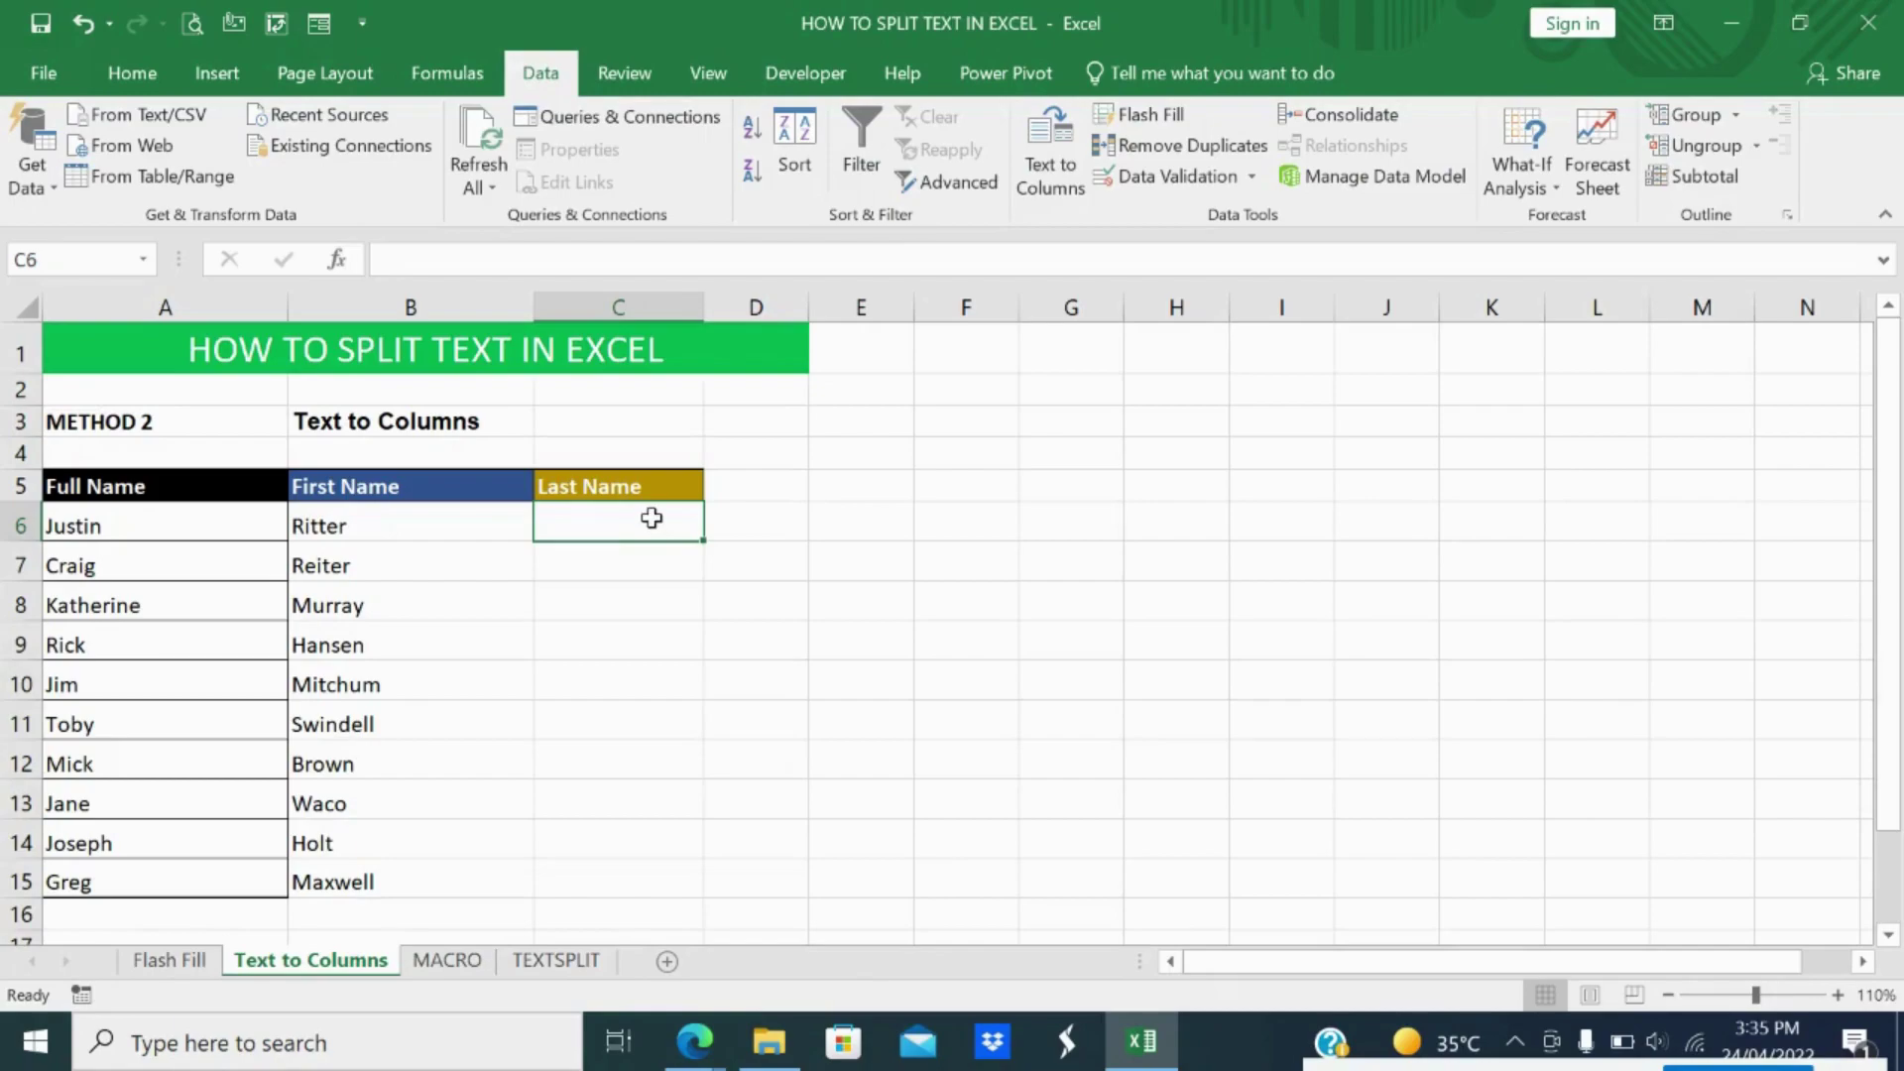
Switch to the MACRO sheet, select B6, and open Excel Options.
{"action": "left_click", "coordinate": [446, 960]}
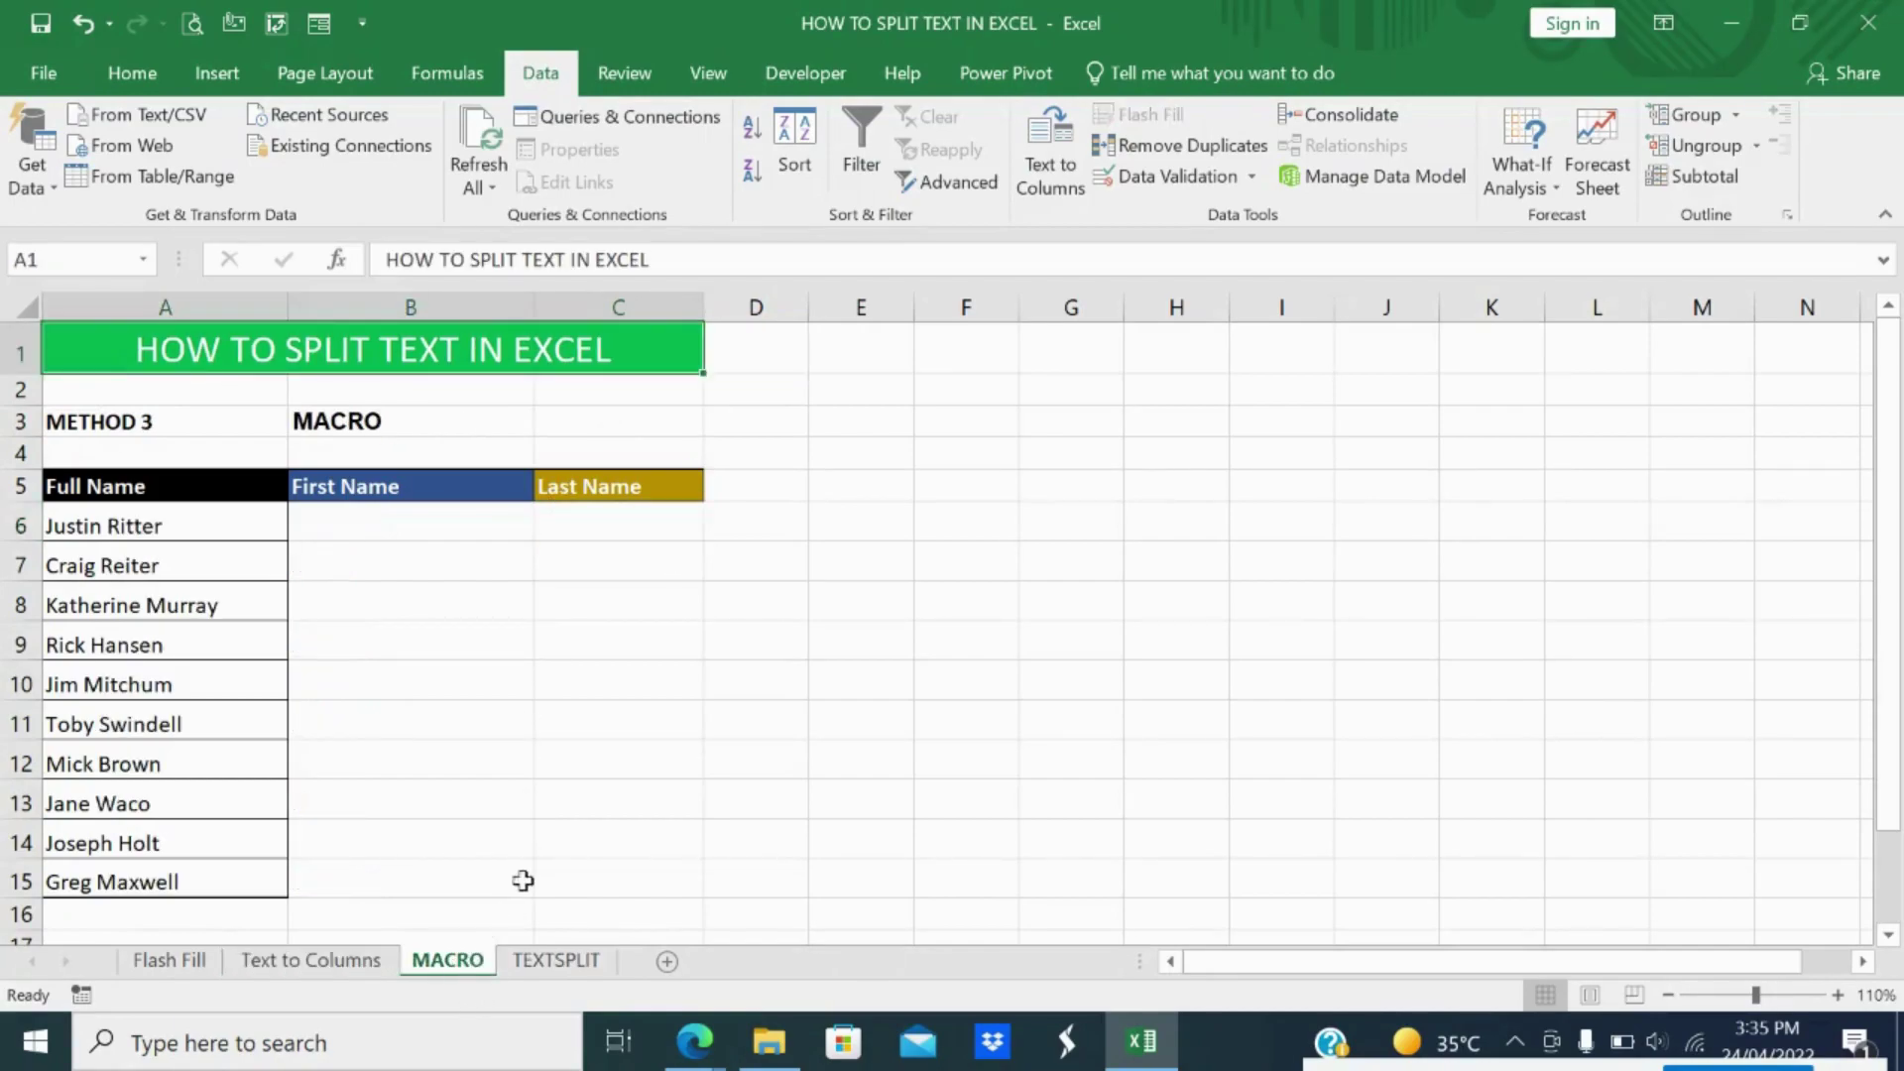
{"action": "left_click", "coordinate": [375, 519]}
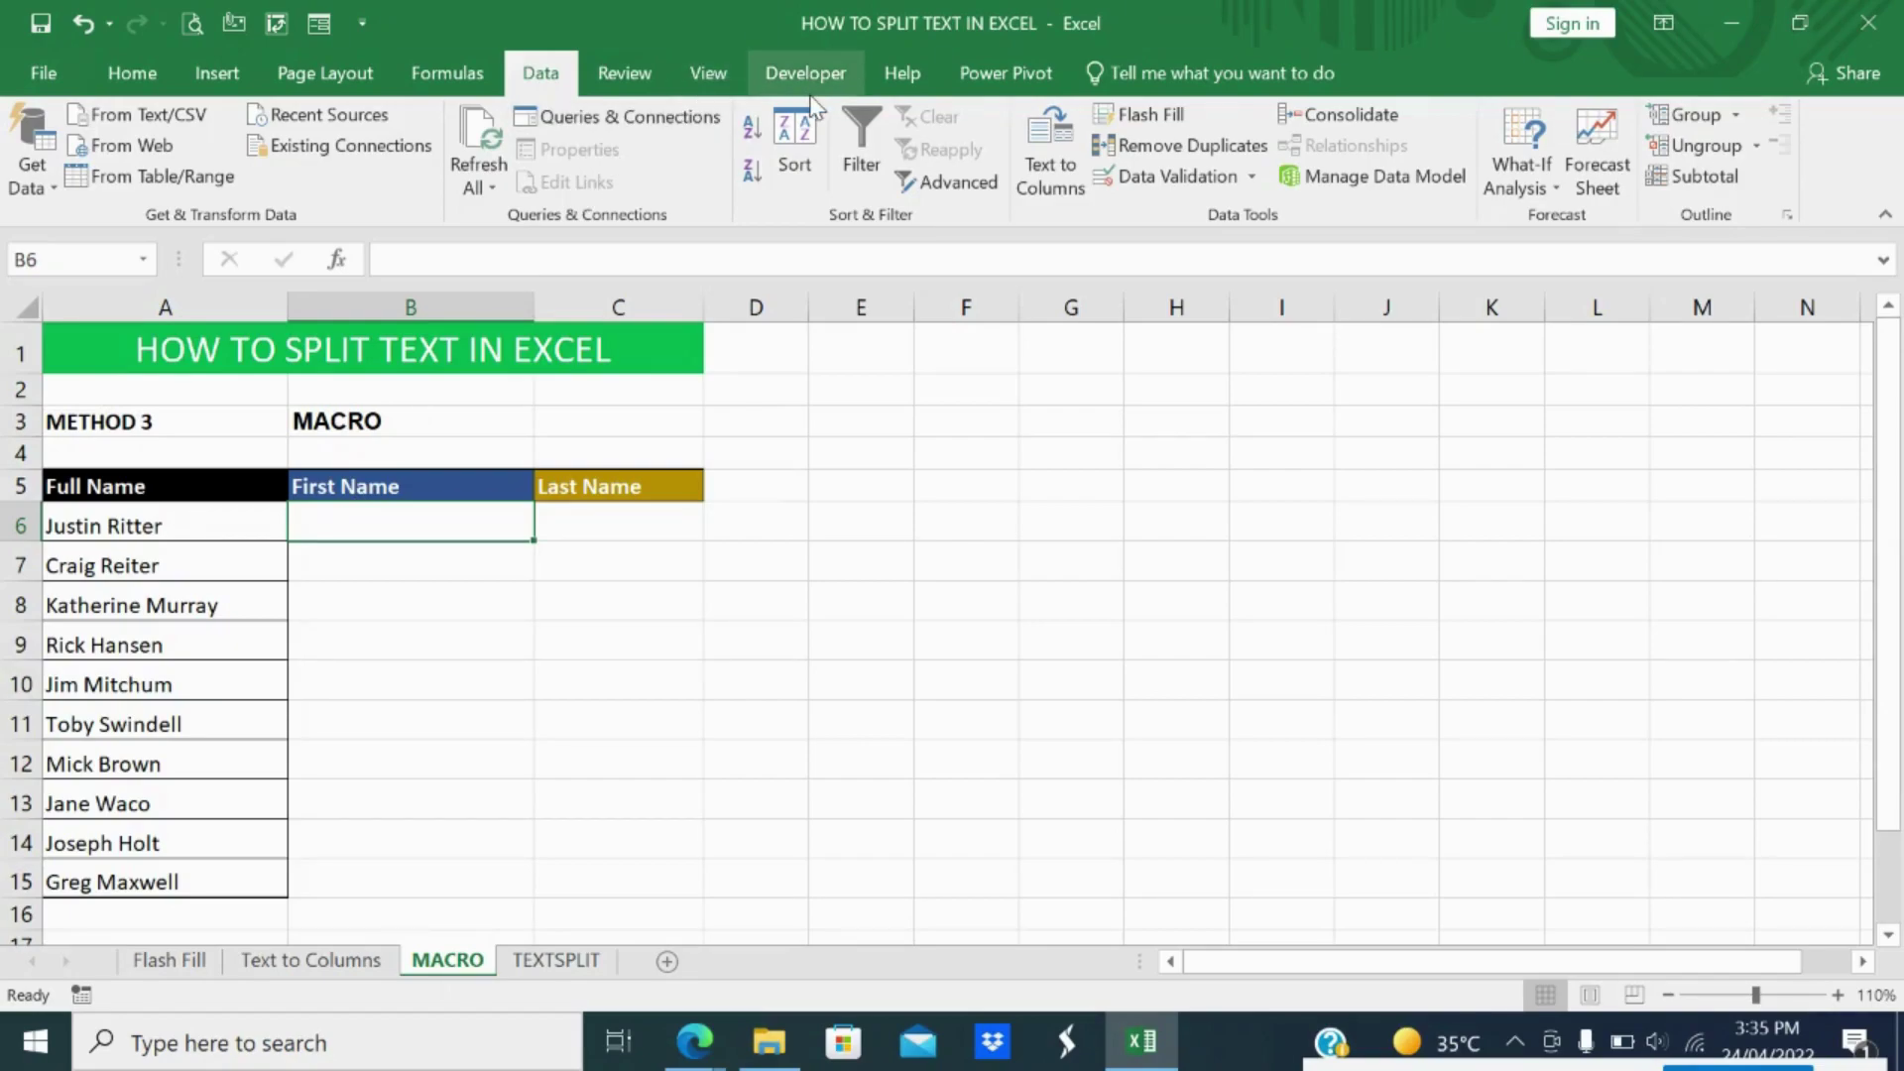
{"action": "left_click", "coordinate": [44, 74]}
{"action": "left_click", "coordinate": [77, 753]}
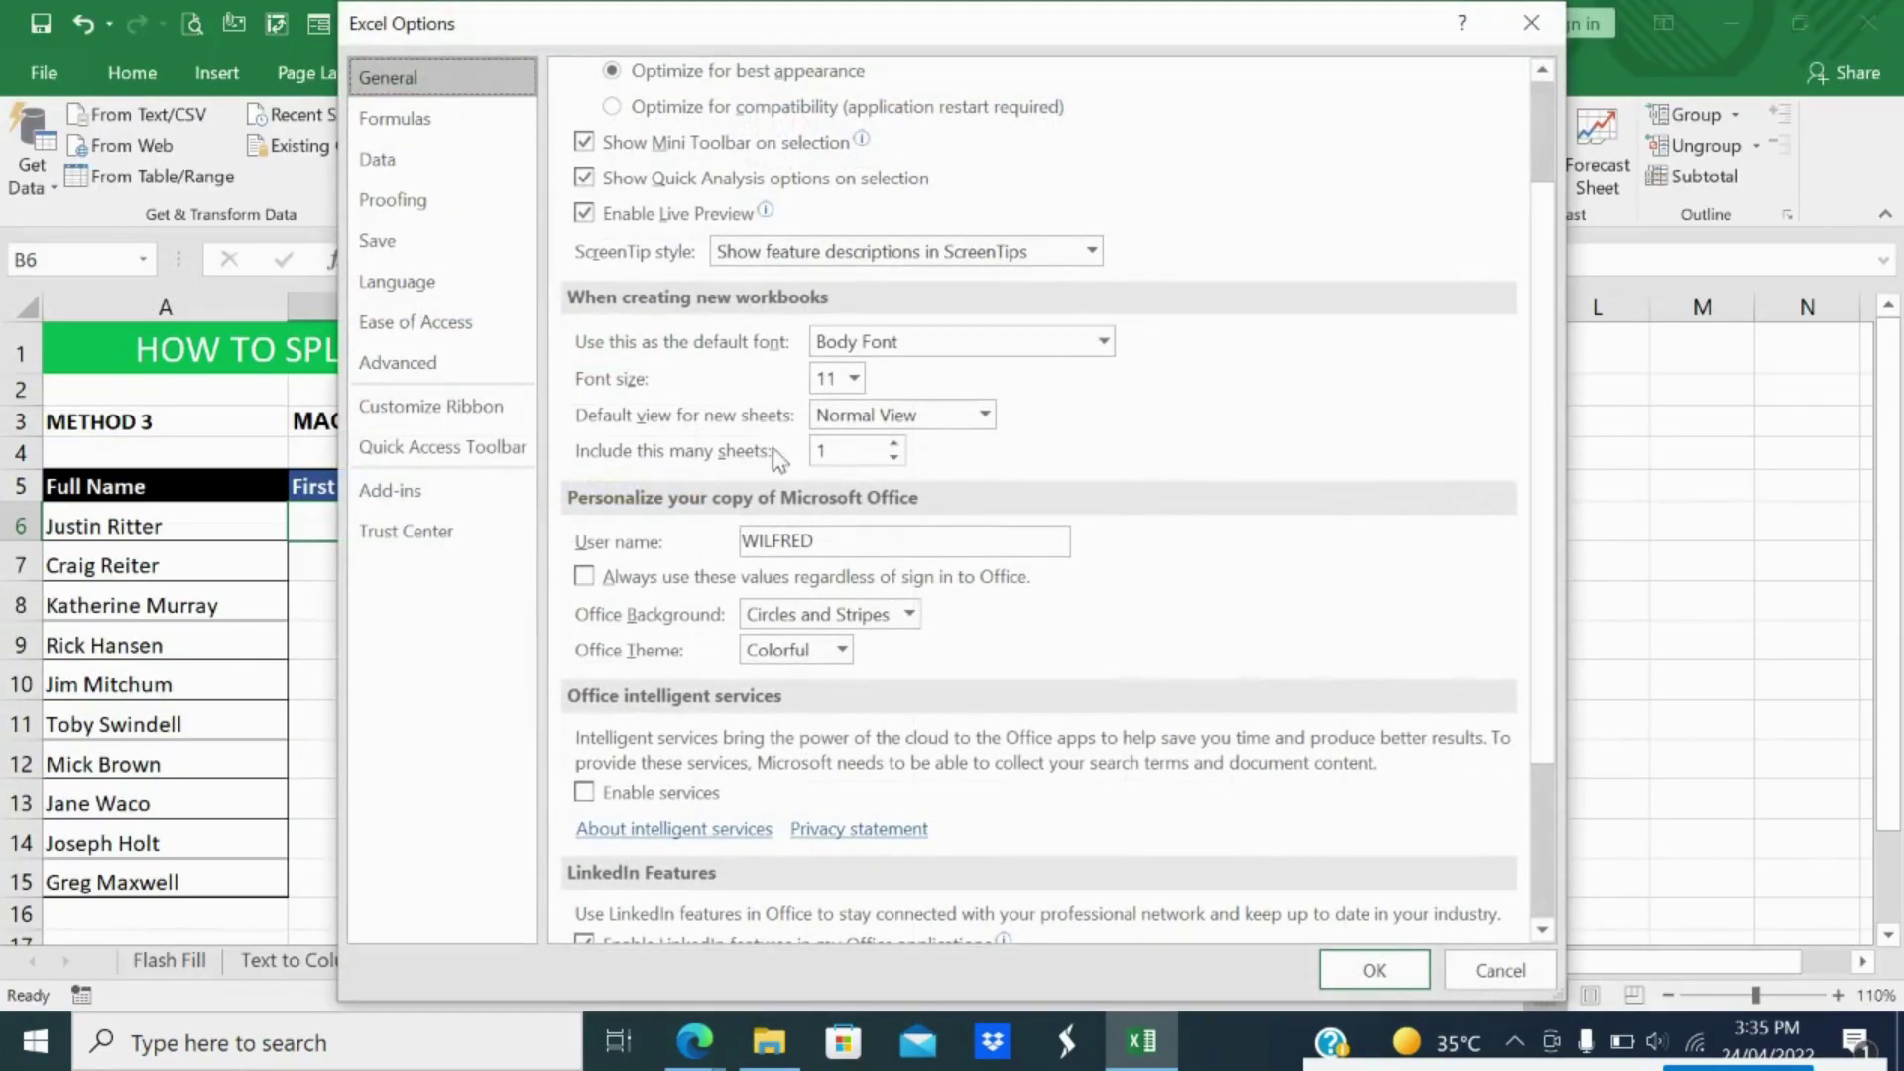
Browse the Trust Center and ribbon customisation settings, closing without changes.
{"action": "left_click", "coordinate": [437, 535]}
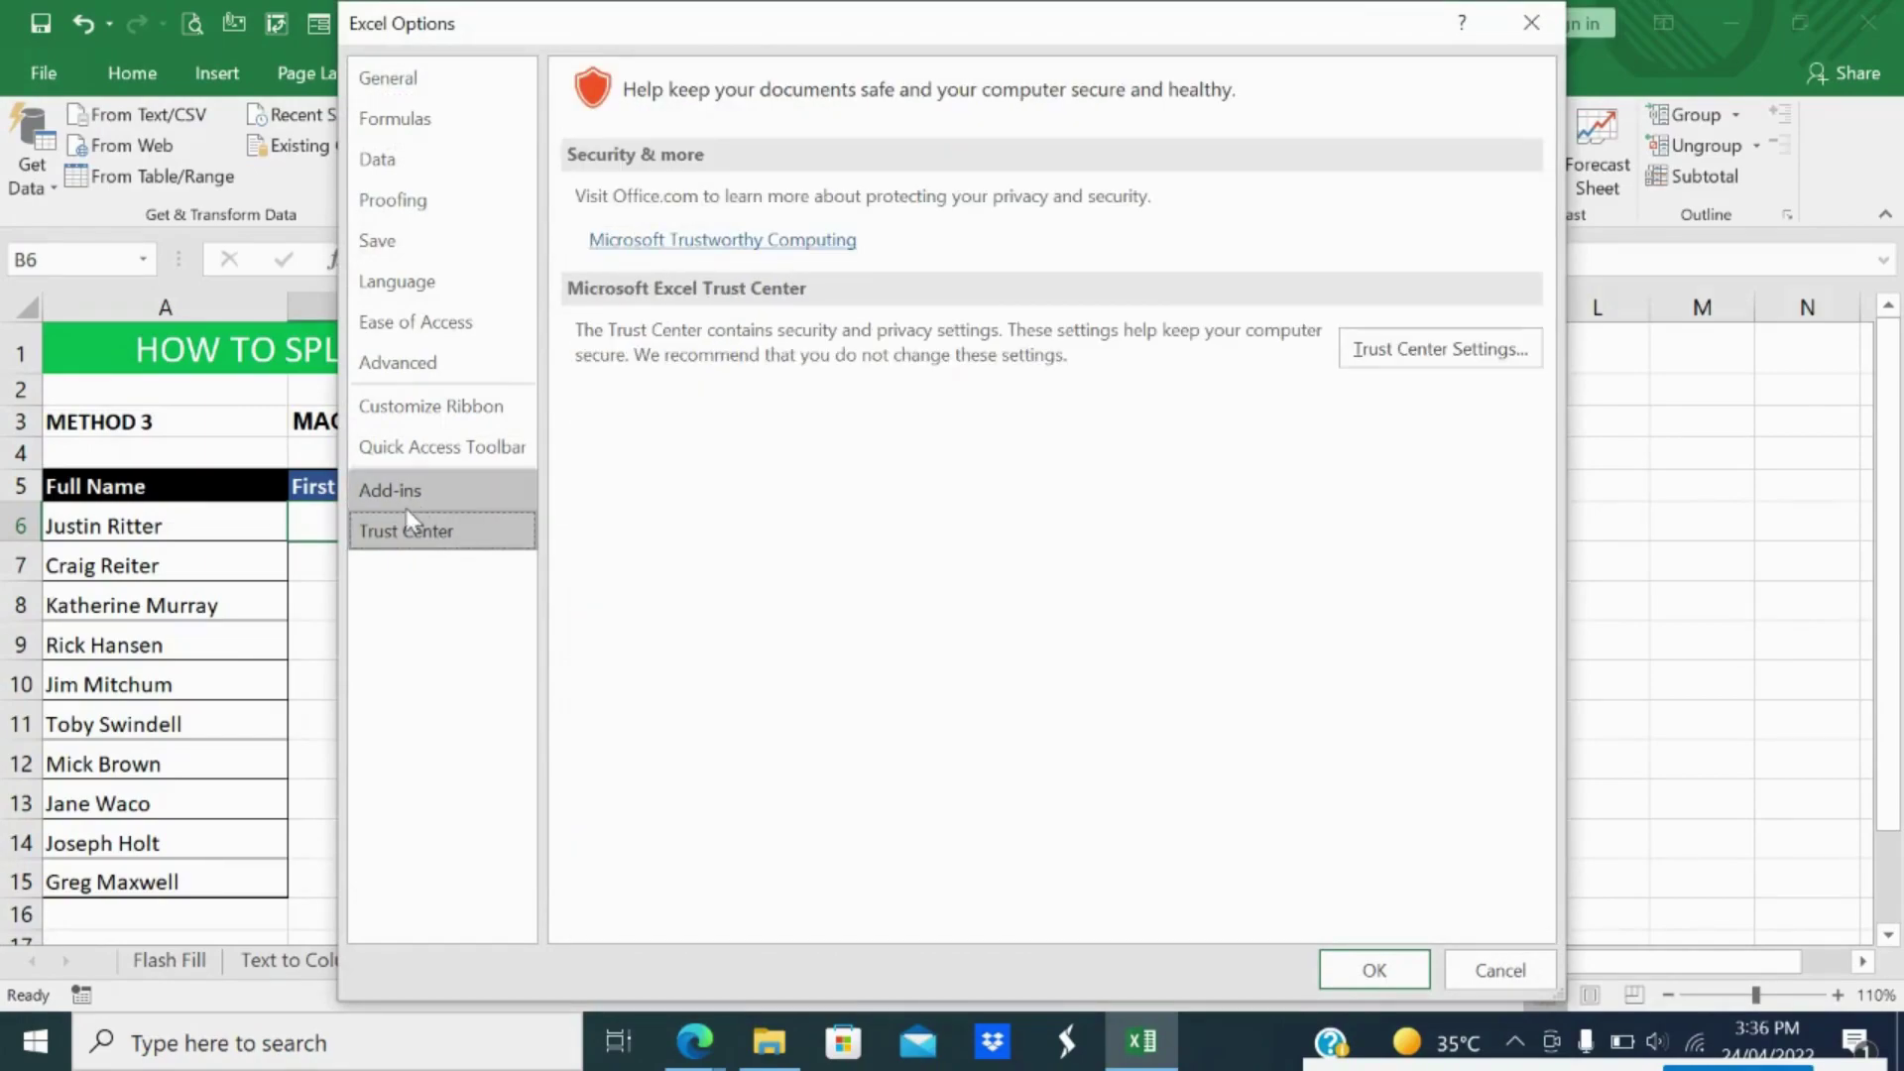
{"action": "left_click", "coordinate": [1440, 348]}
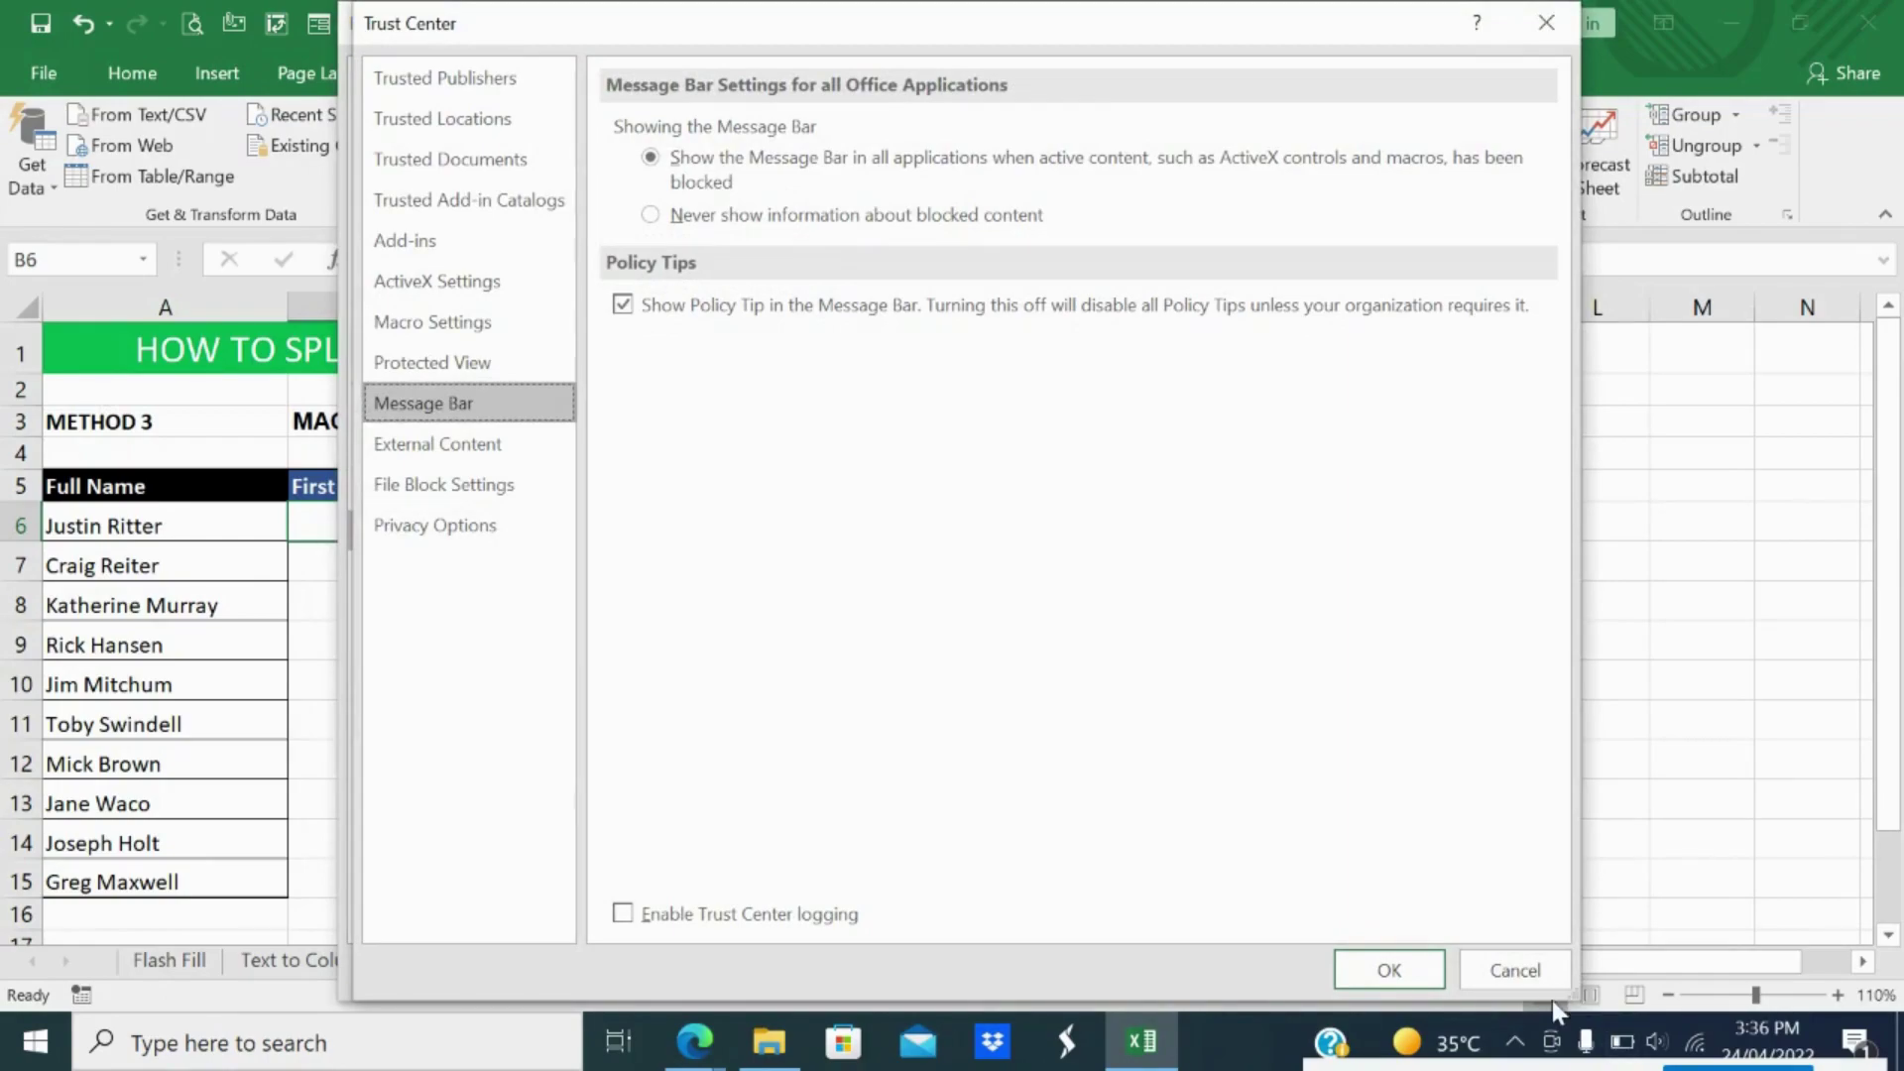
{"action": "left_click", "coordinate": [1514, 970]}
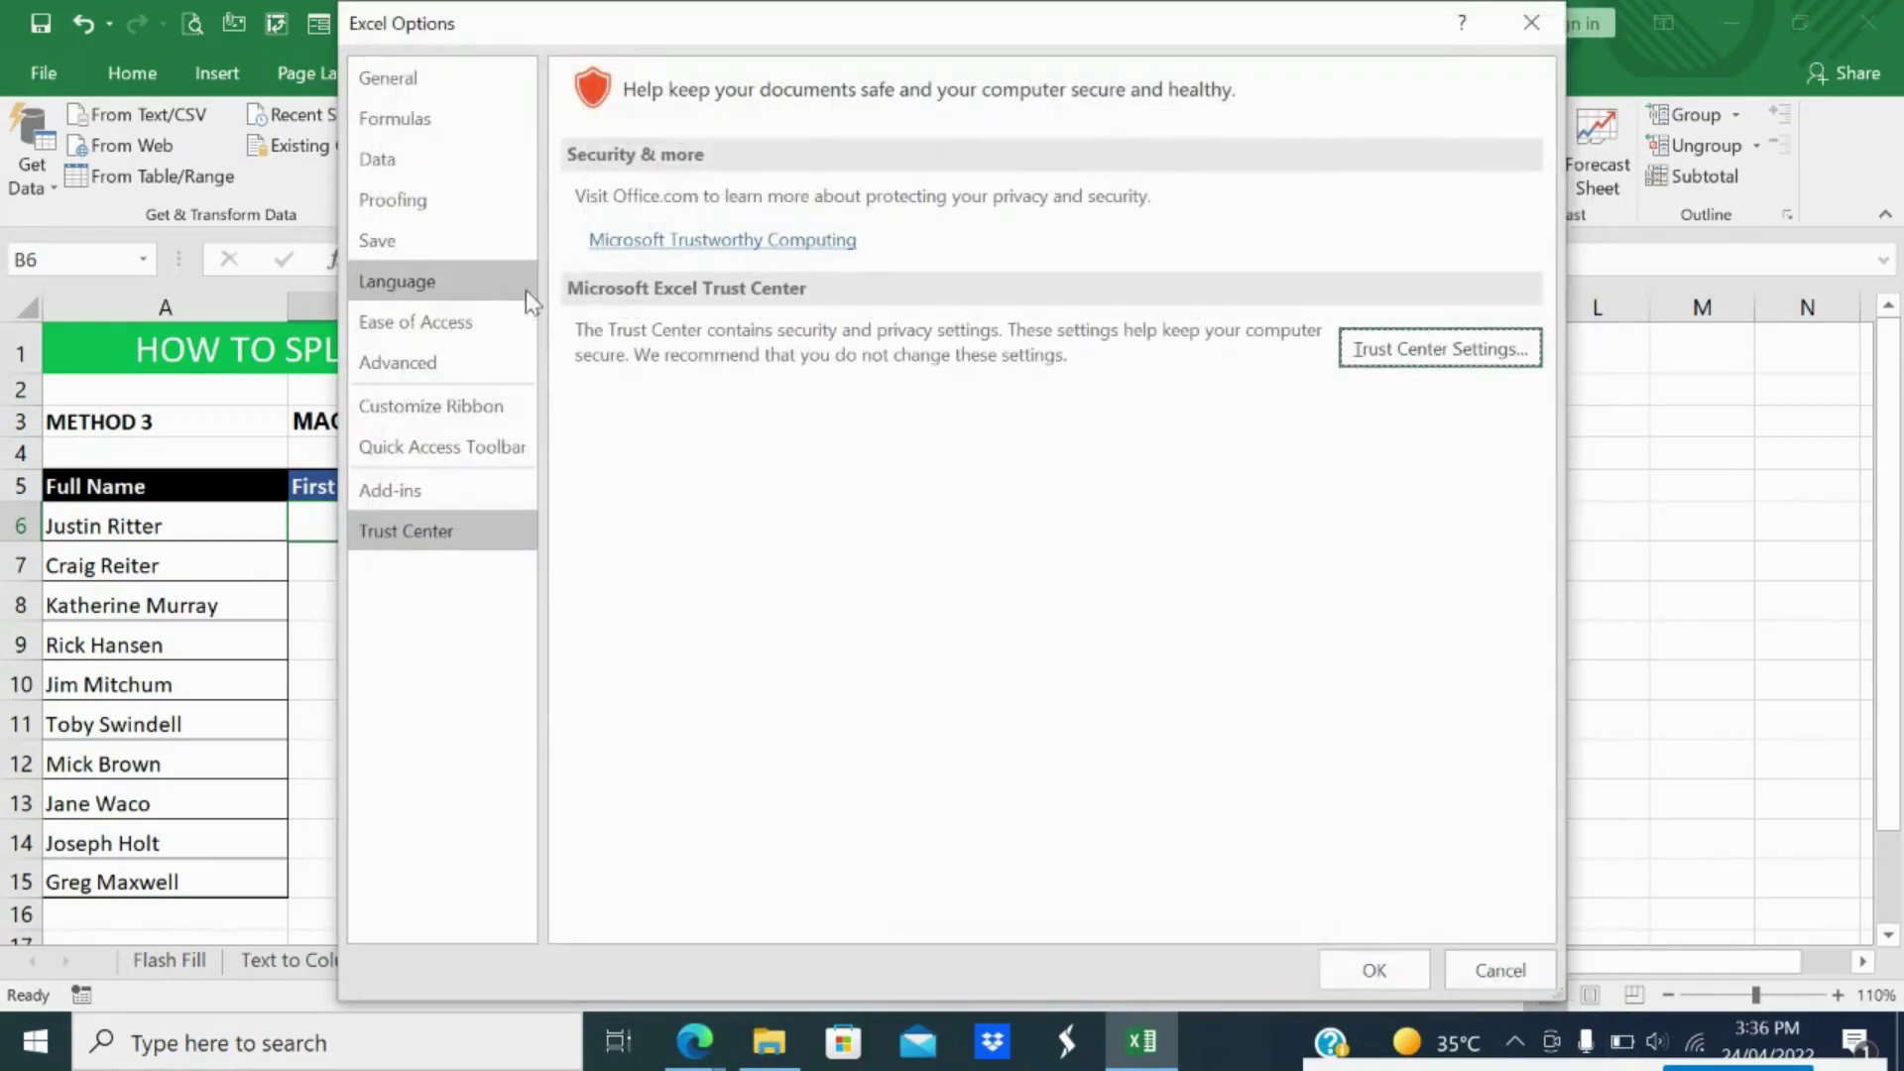
{"action": "left_click", "coordinate": [401, 404]}
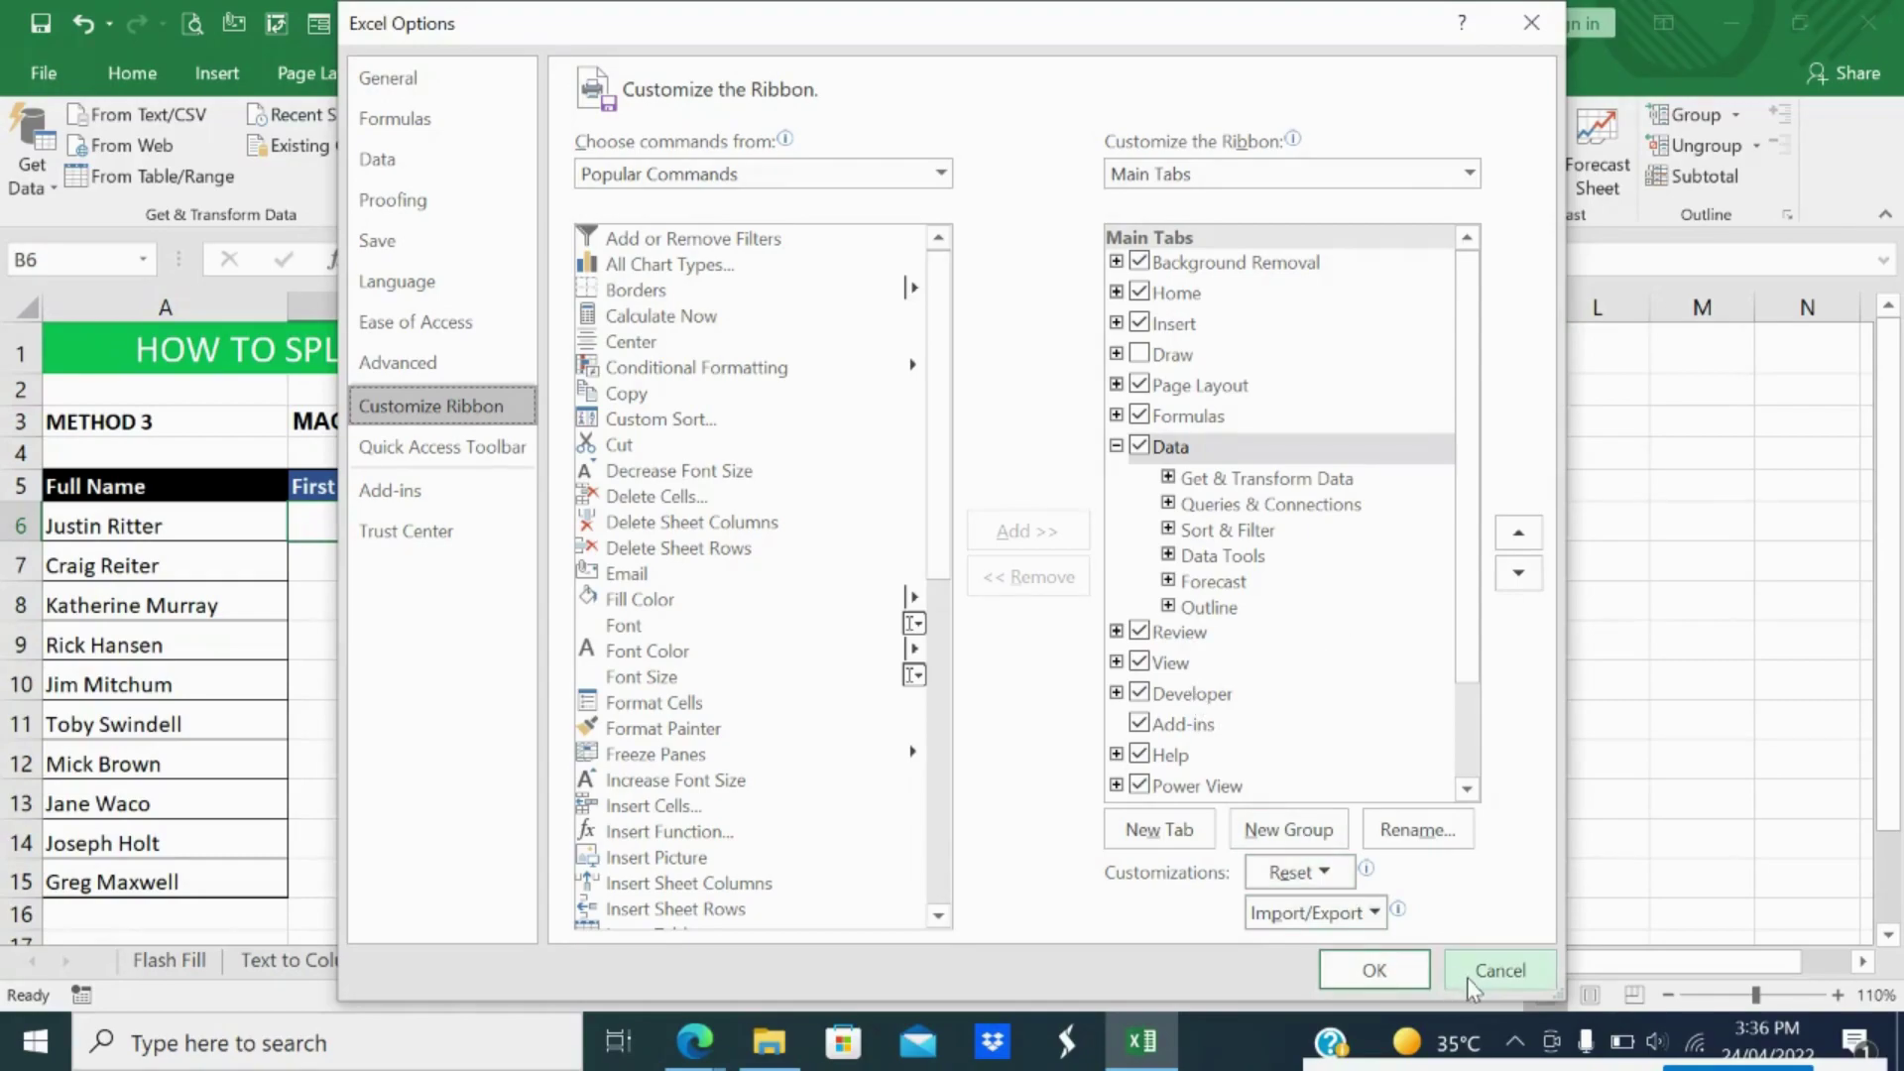
{"action": "left_click", "coordinate": [1498, 970]}
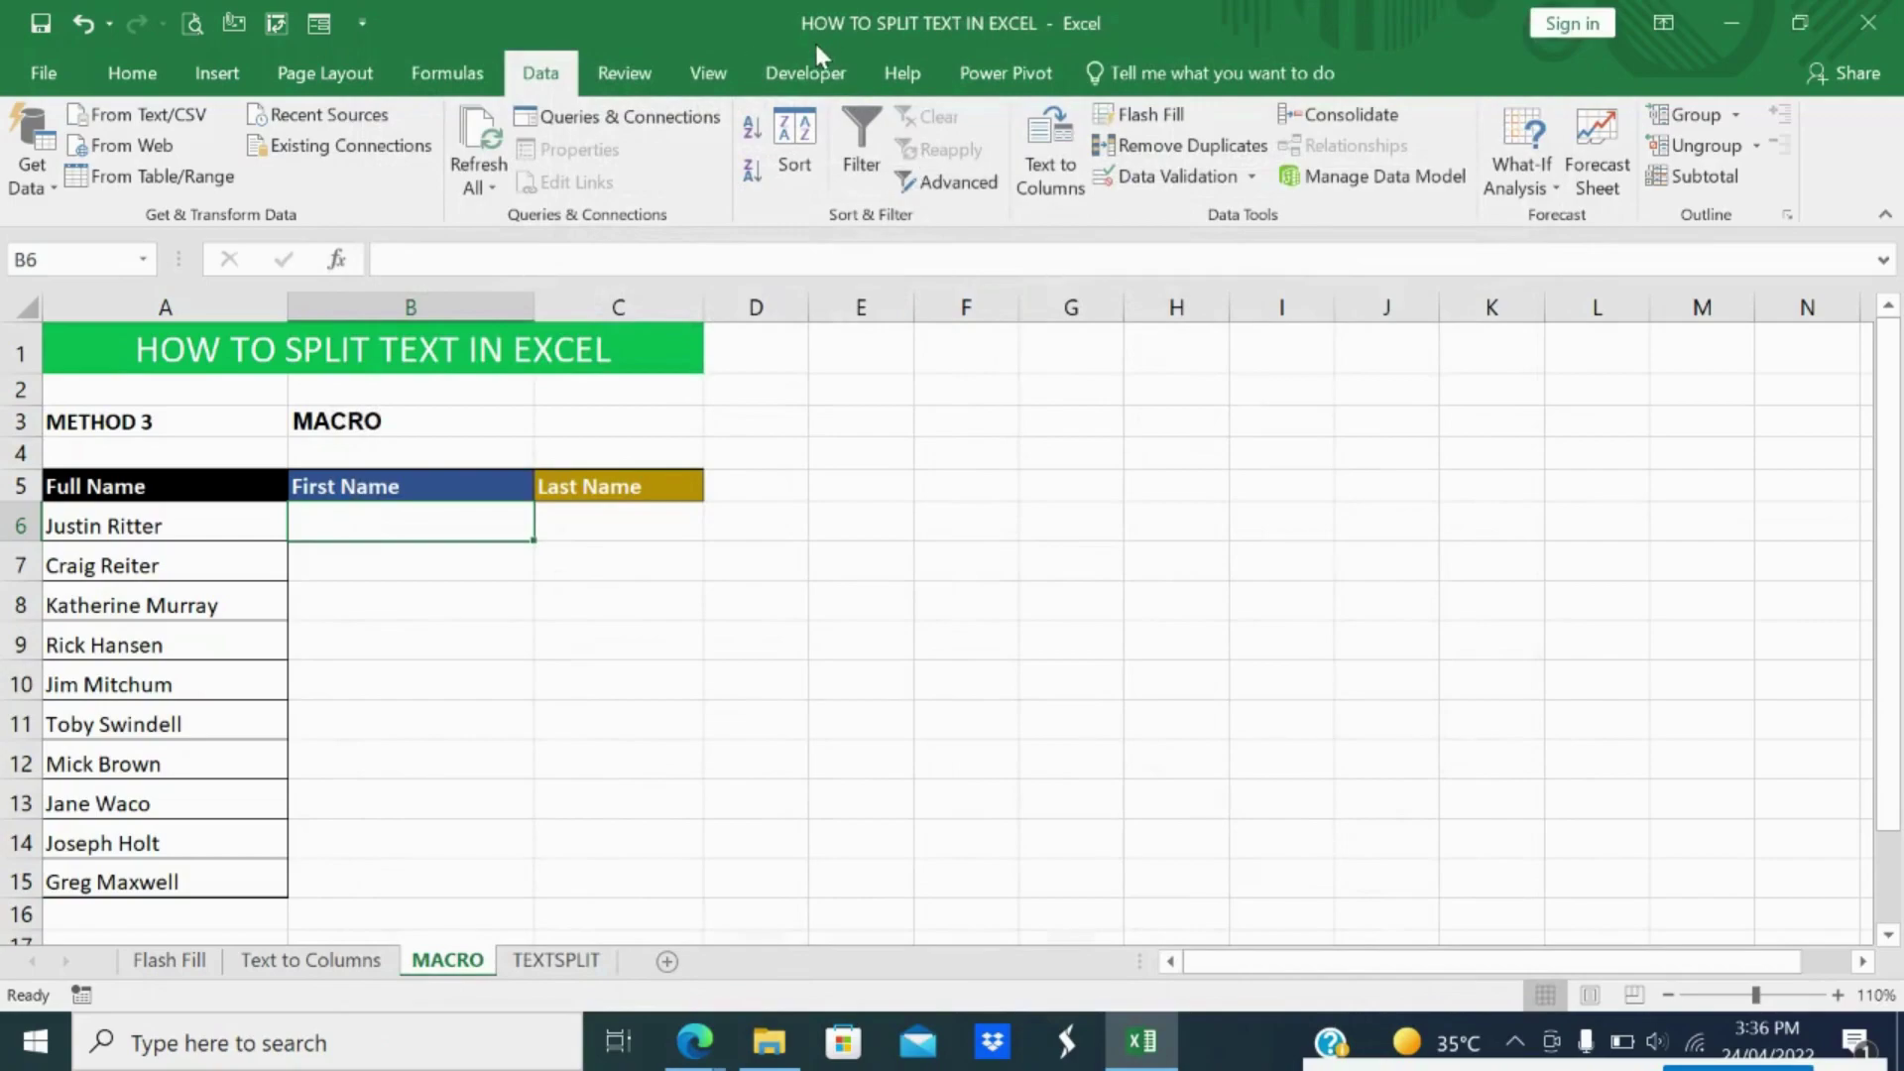
Bring up the Macros dialog from the Developer tab with B6 selected.
{"action": "left_click", "coordinate": [805, 71]}
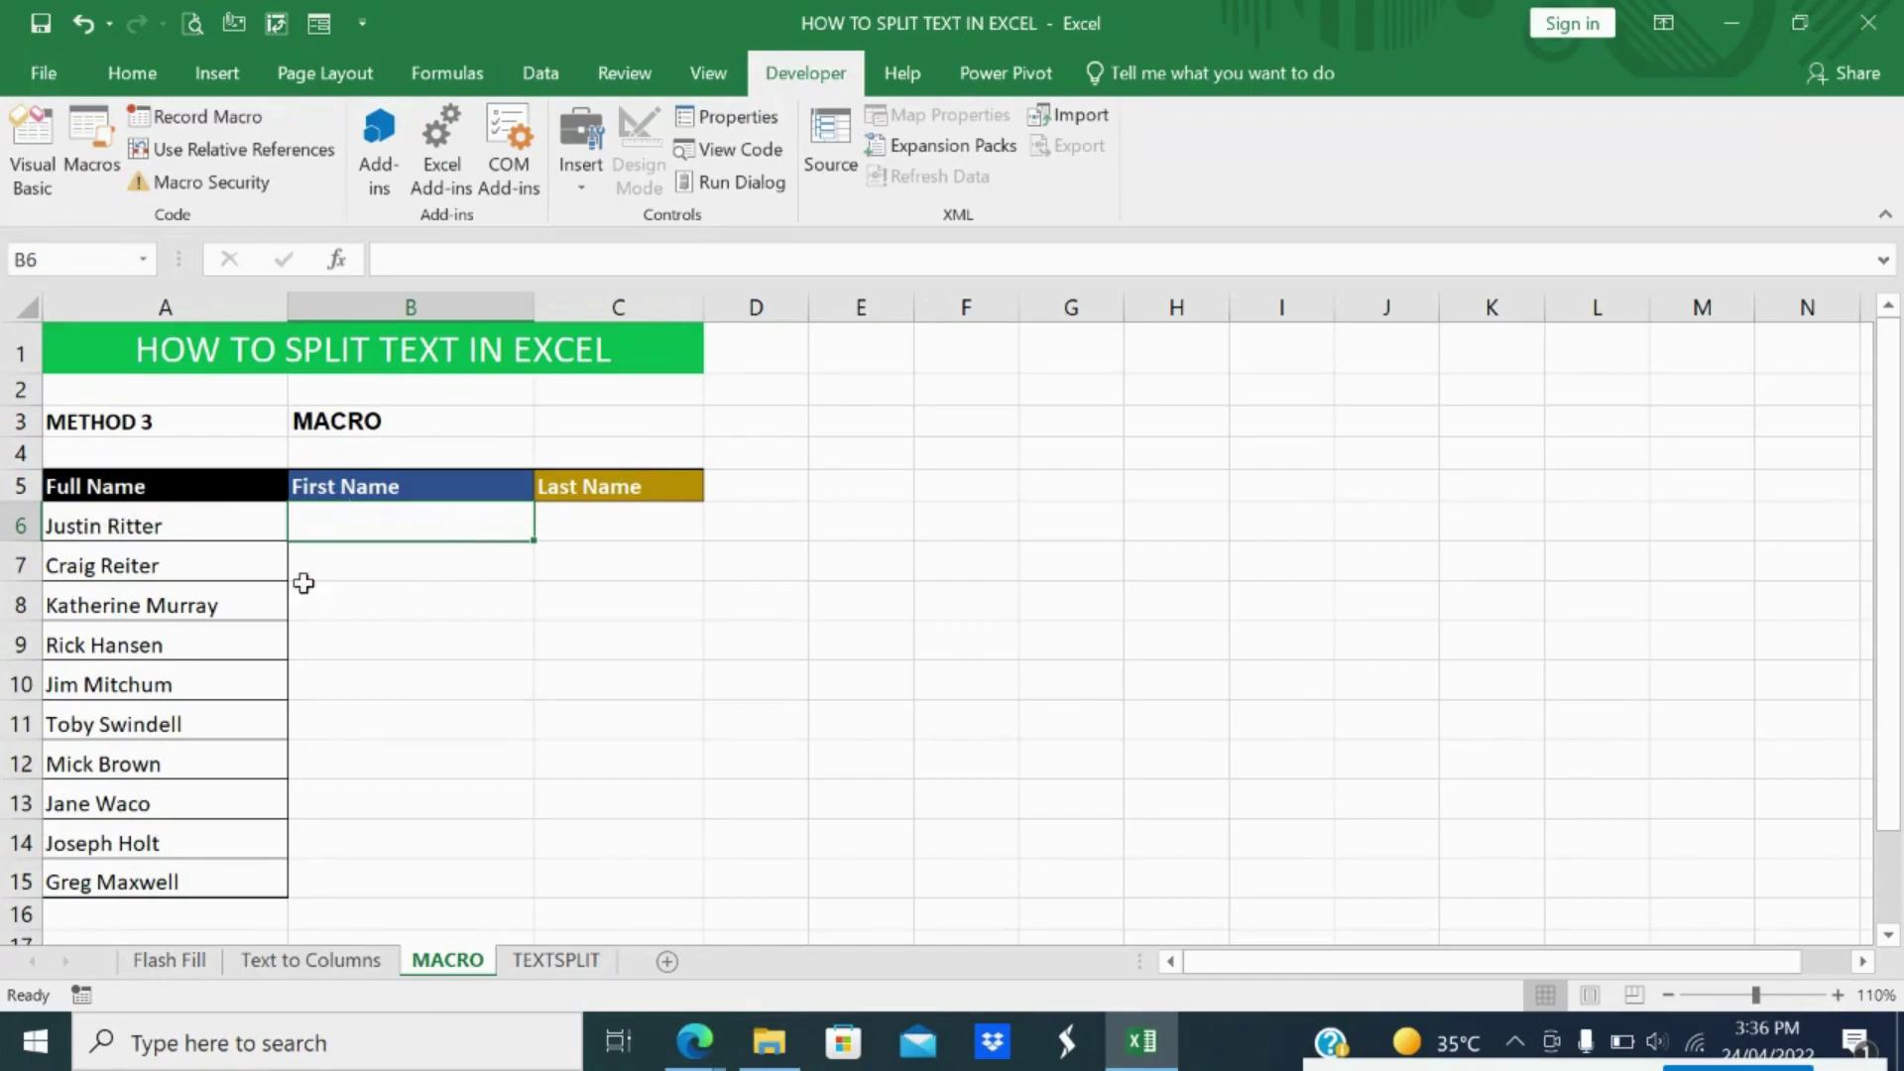
{"action": "left_click", "coordinate": [225, 511]}
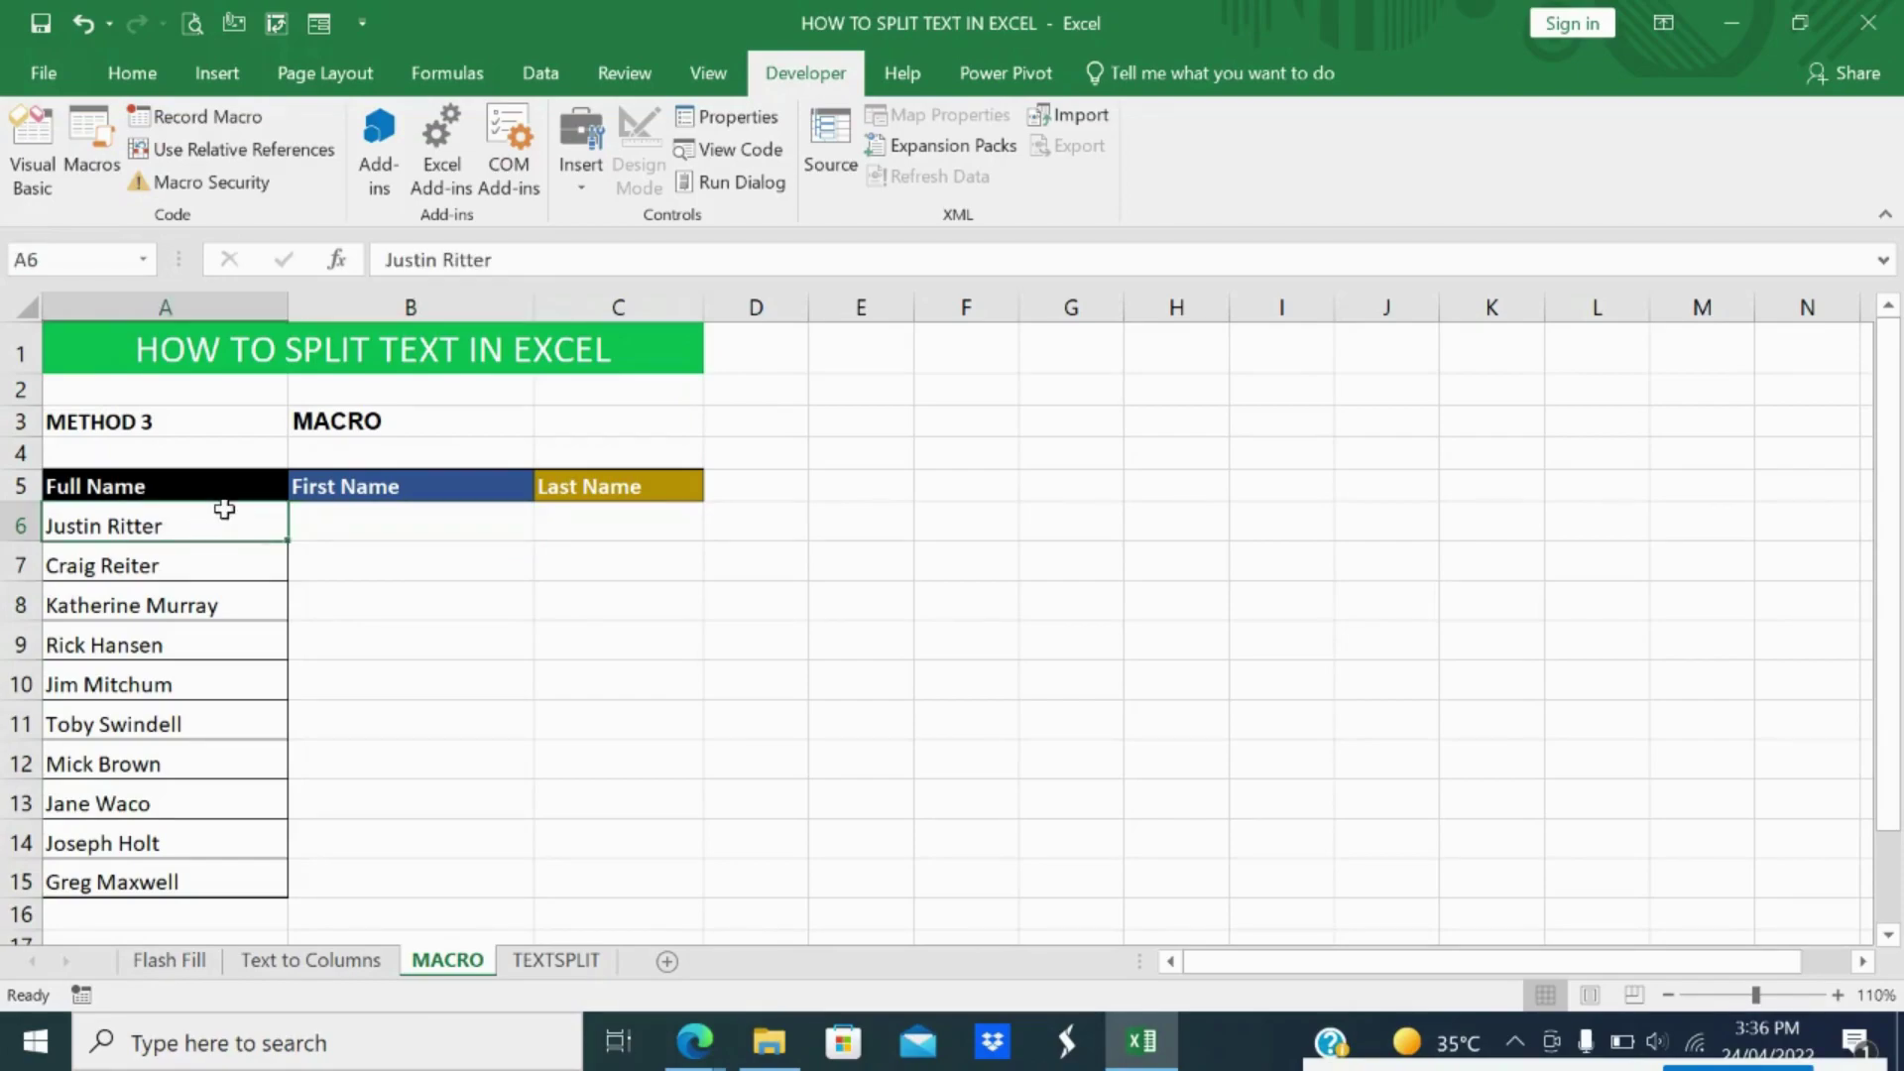
{"action": "left_click", "coordinate": [399, 521]}
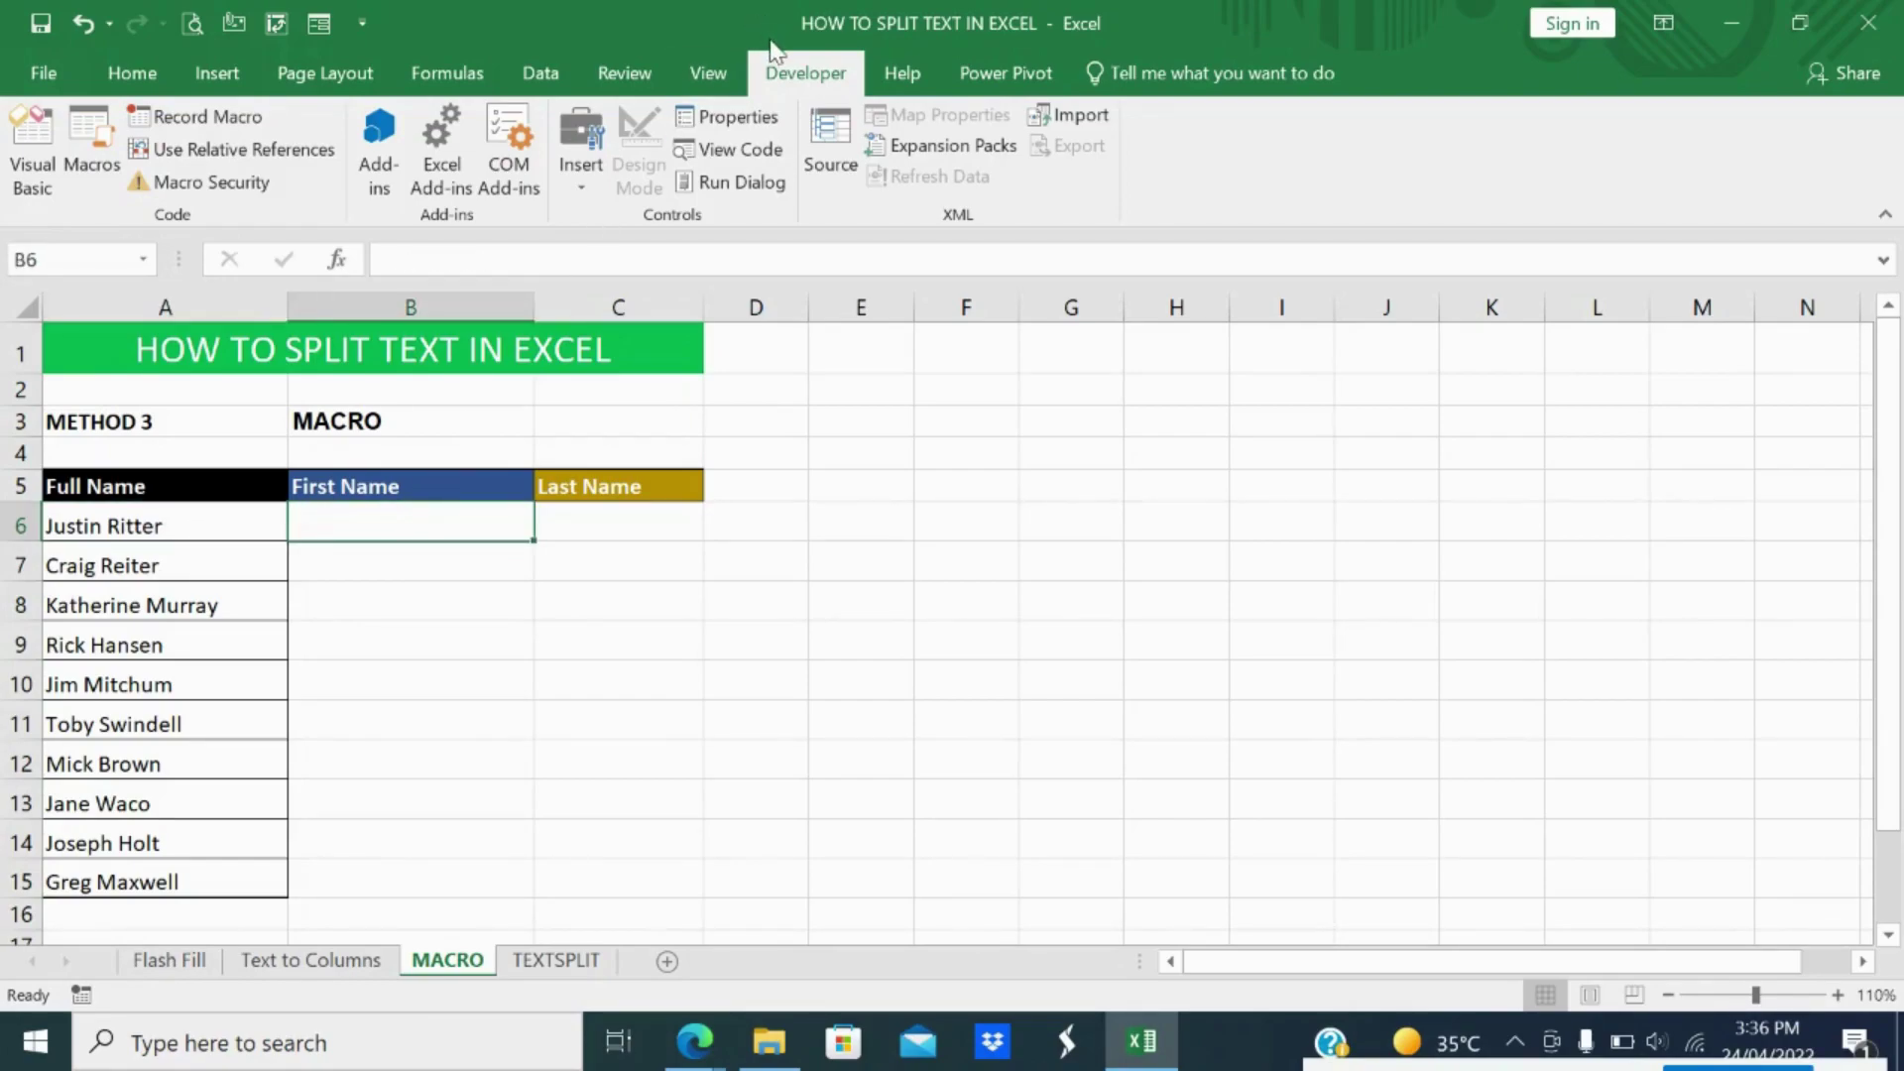
{"action": "left_click", "coordinate": [88, 174]}
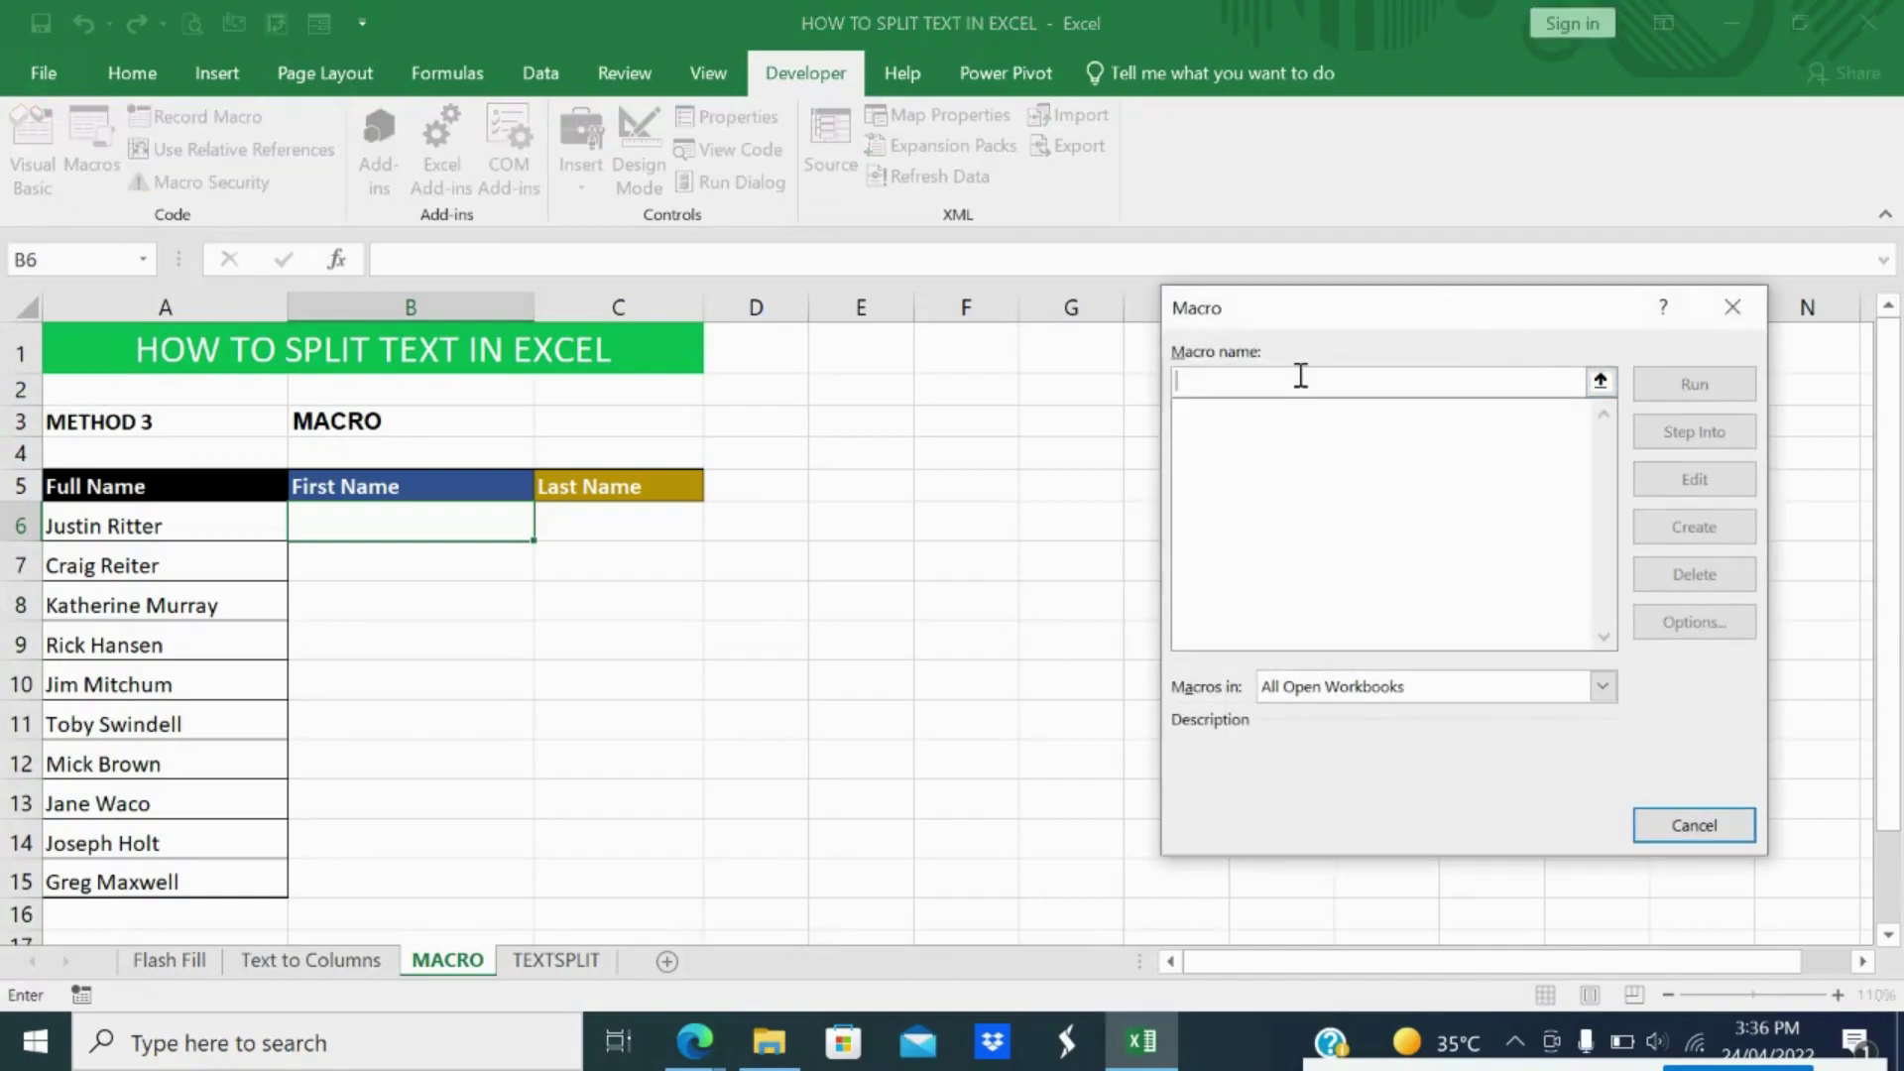
{"action": "type", "text": "Split"}
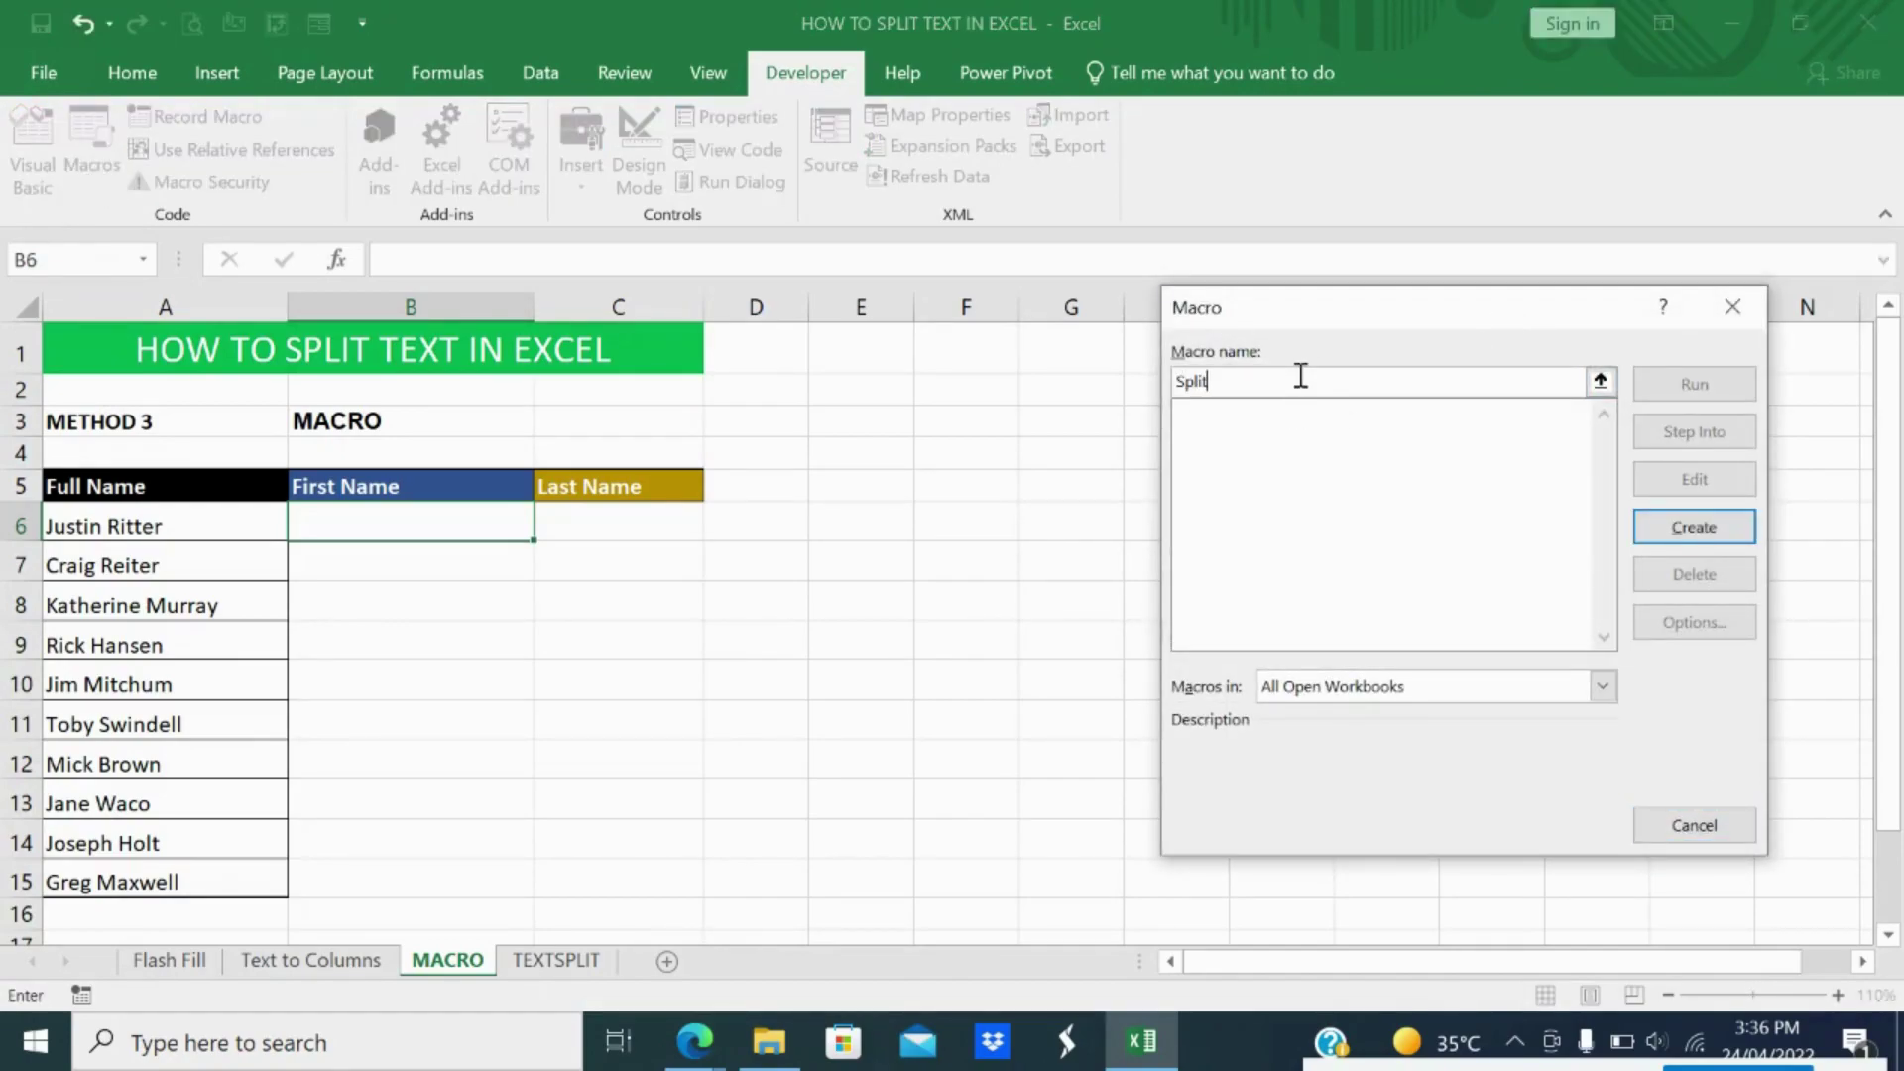
Store the Split macro in This Workbook and create its code module.
{"action": "left_click", "coordinate": [1602, 686]}
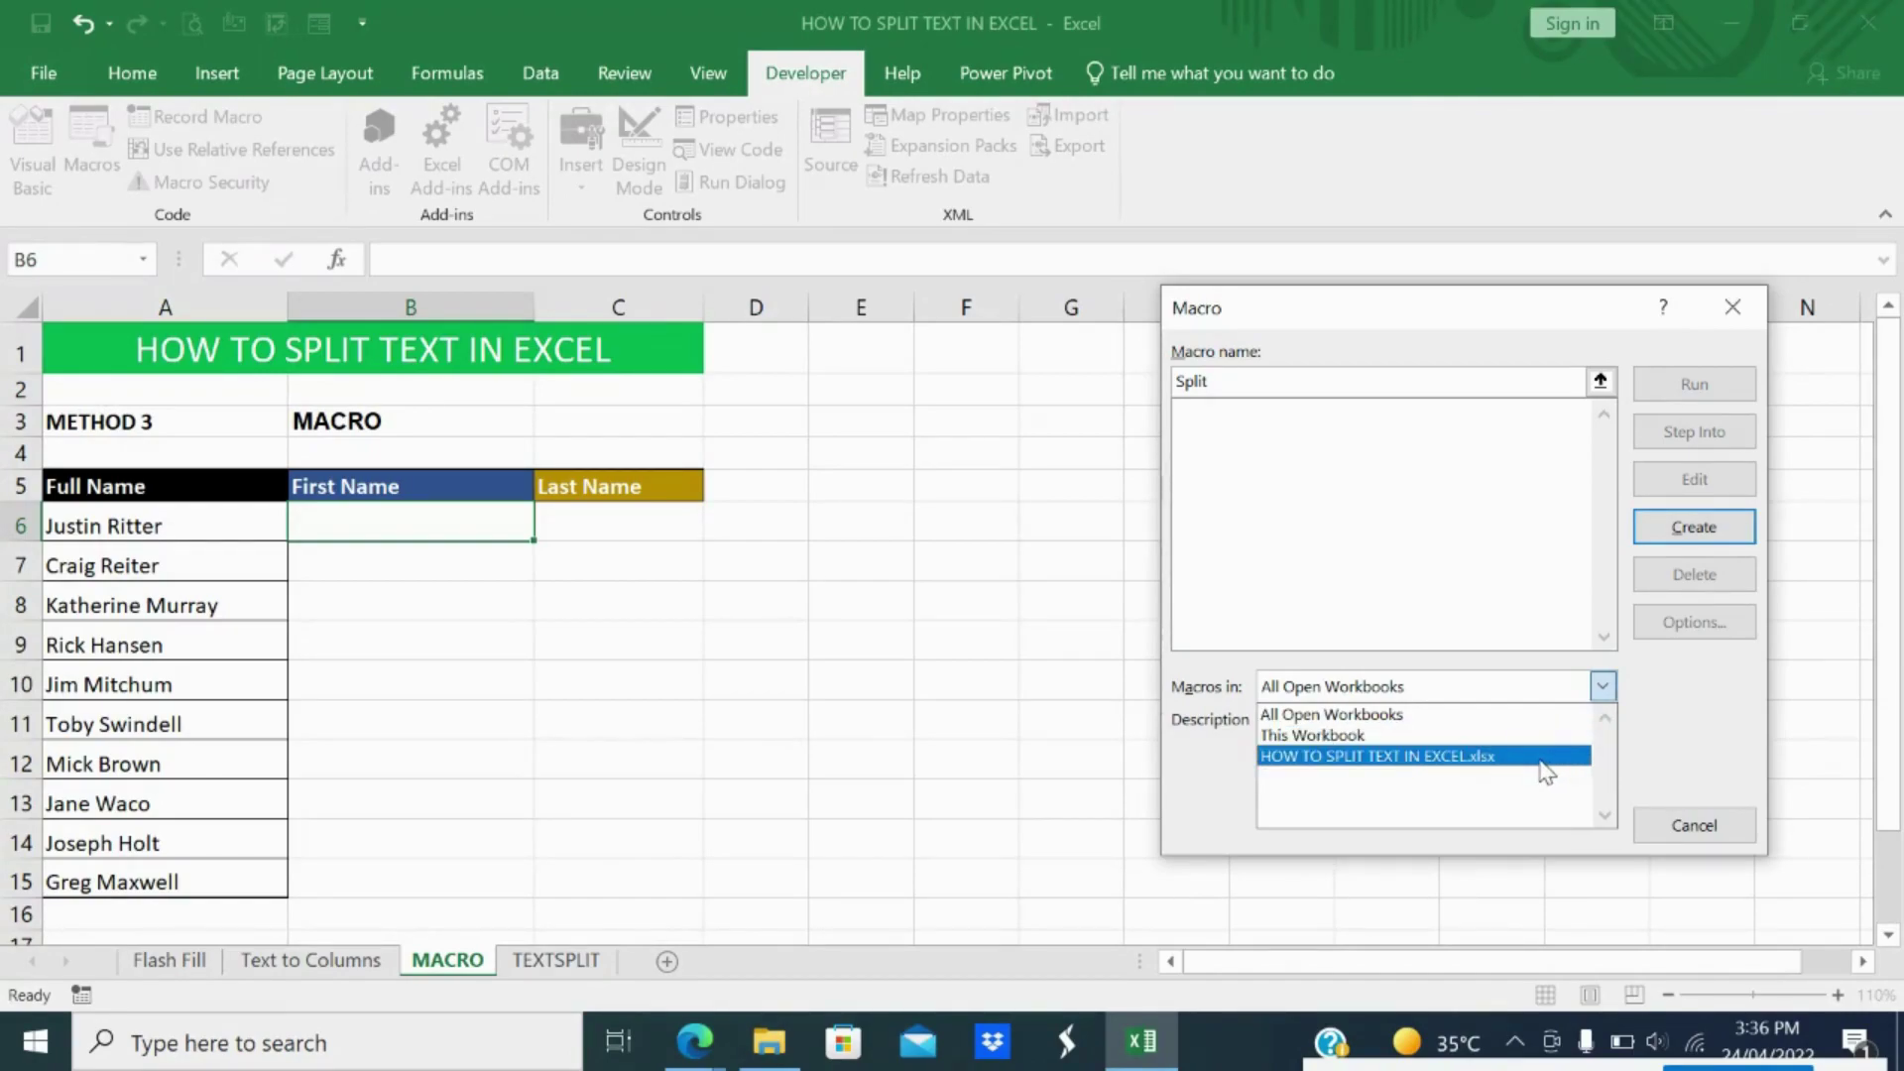
{"action": "left_click", "coordinate": [1547, 760]}
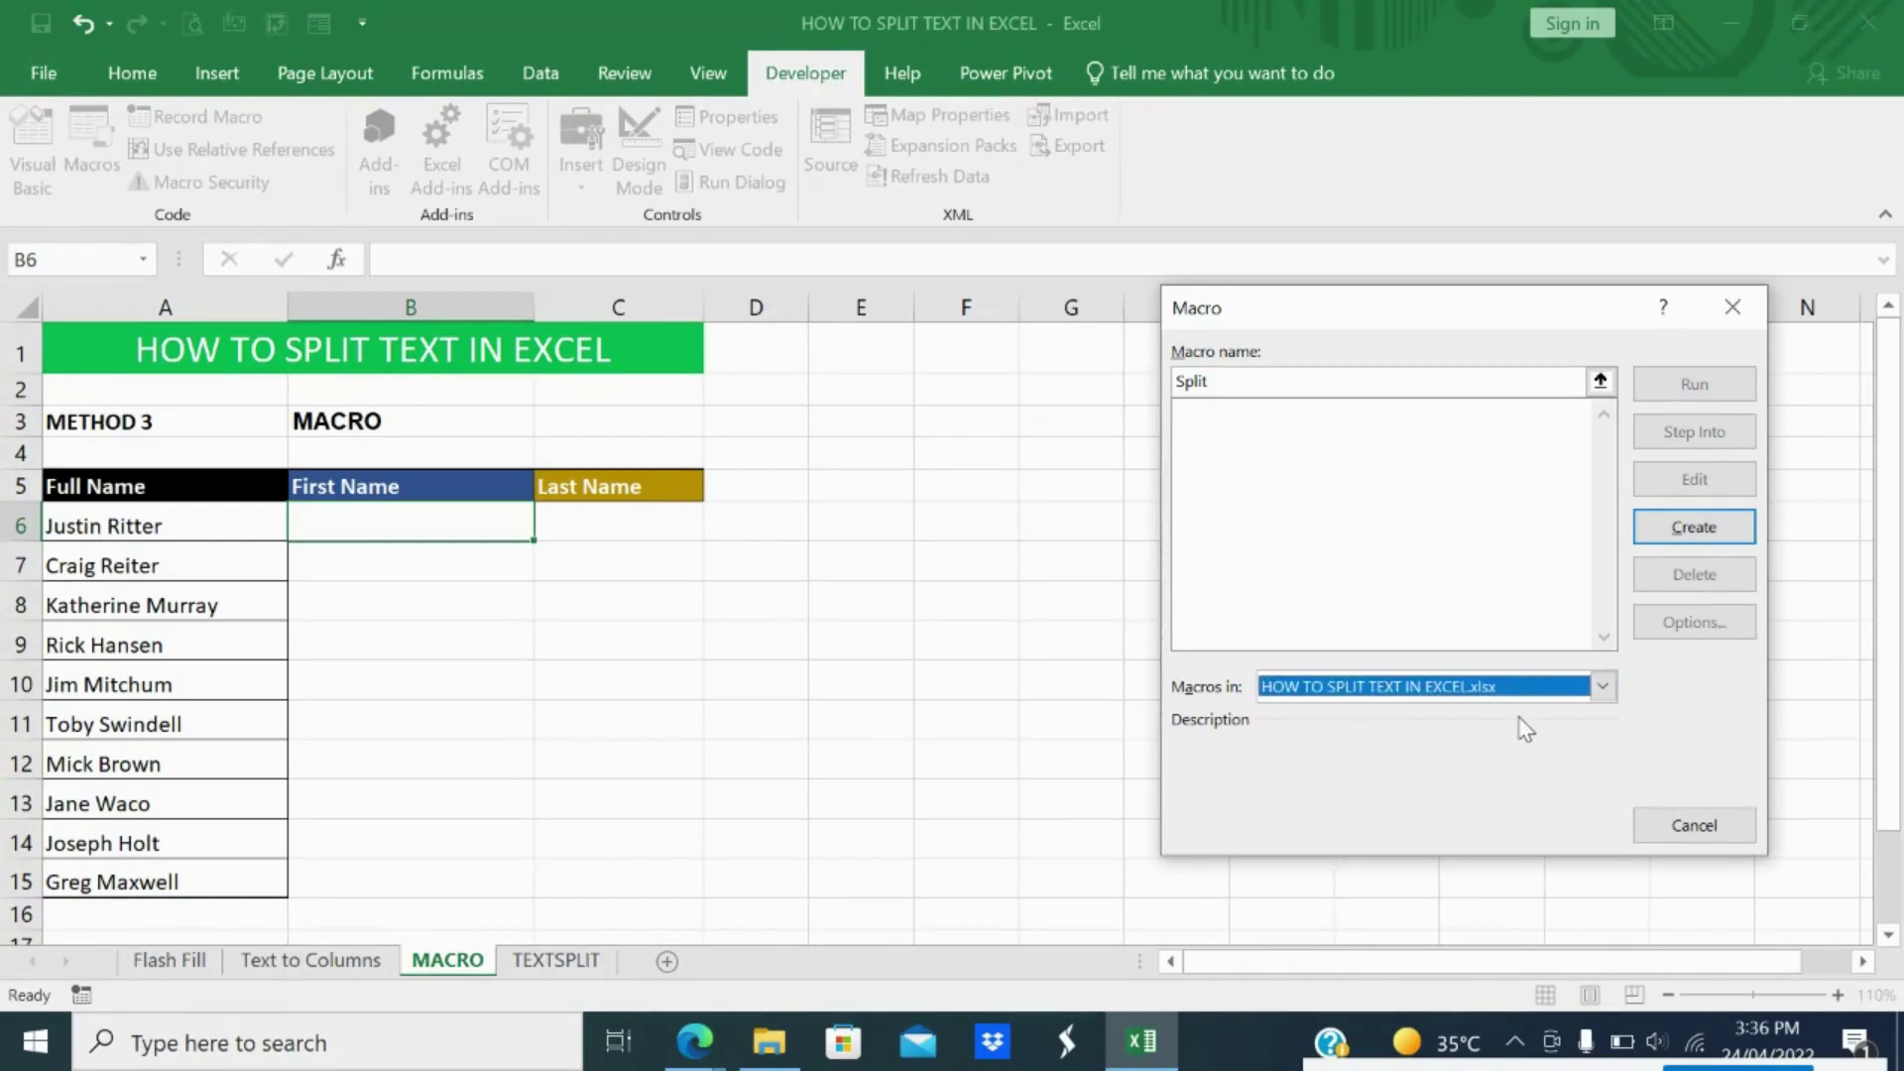
{"action": "left_click", "coordinate": [1604, 686]}
{"action": "left_click", "coordinate": [1605, 686]}
{"action": "left_click", "coordinate": [1521, 738]}
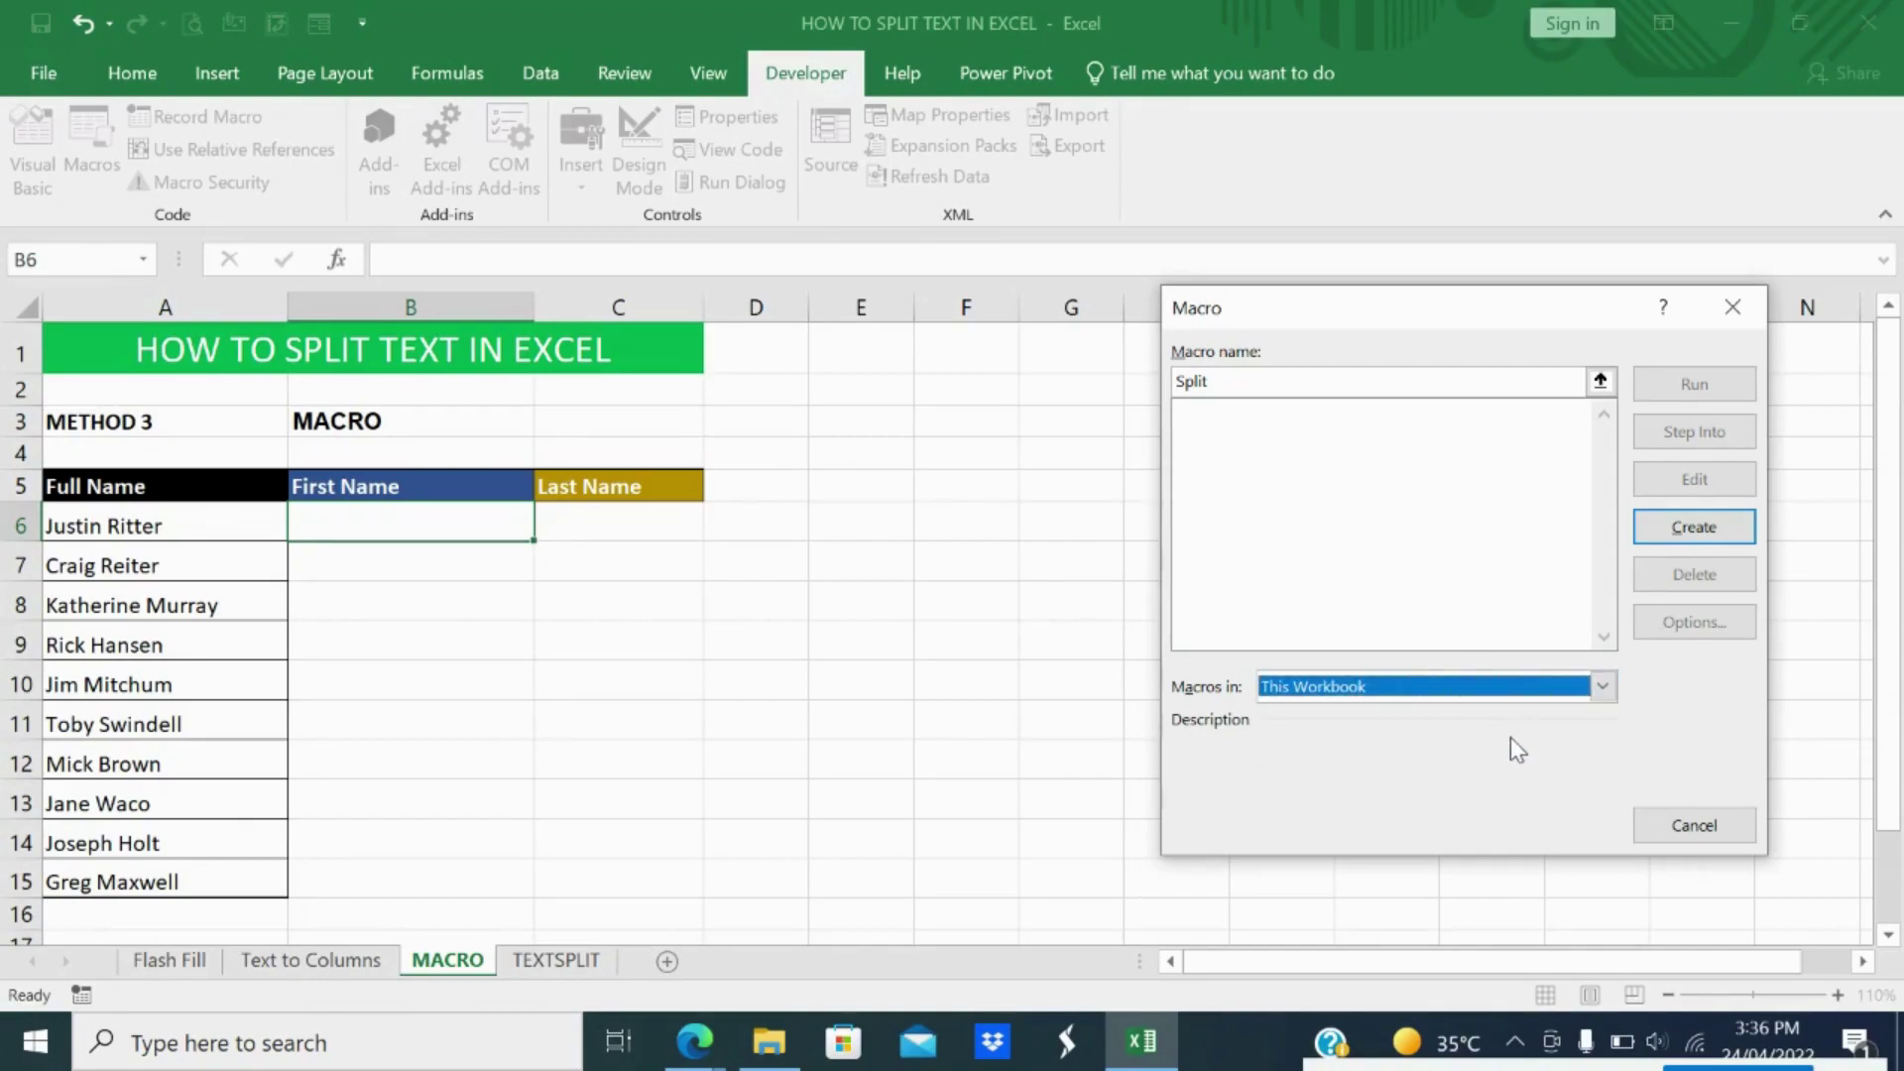
{"action": "left_click", "coordinate": [1694, 527]}
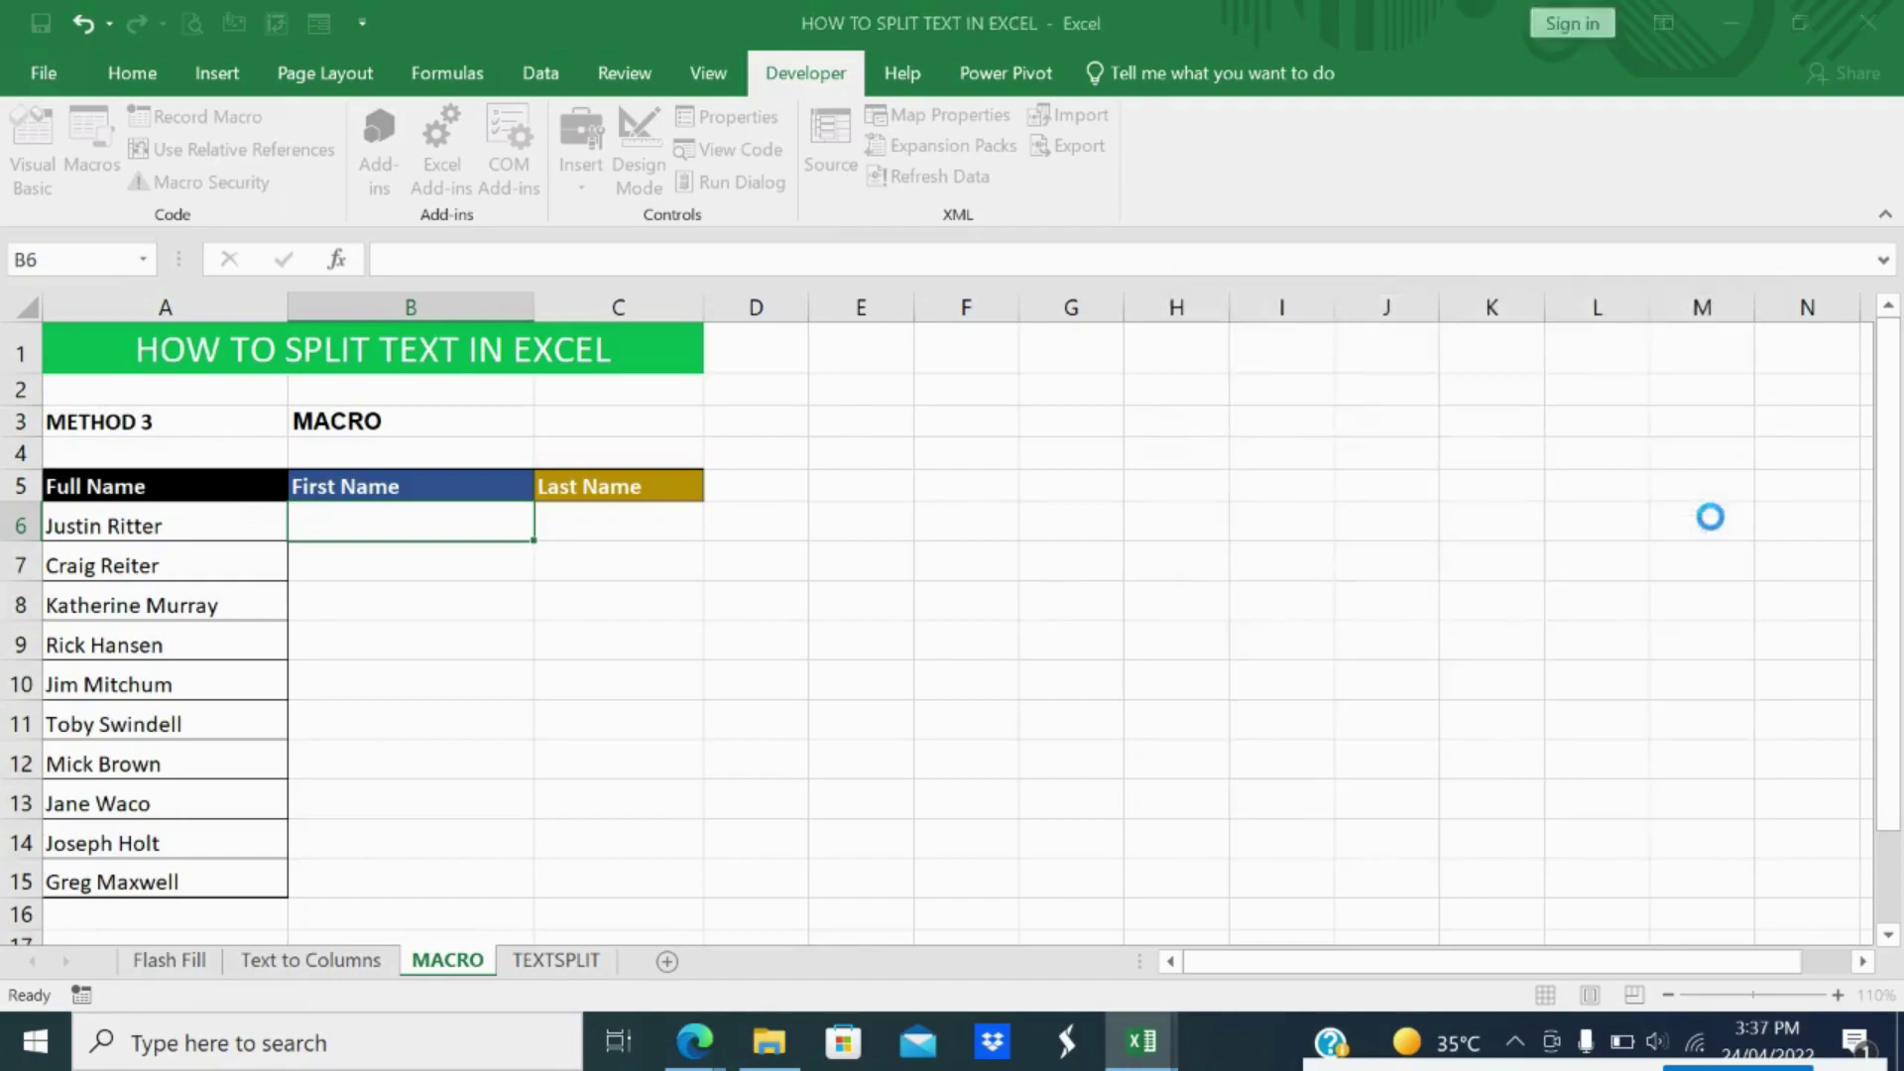
Close the VBA editor and record Split in This Workbook, replacing the old macro.
{"action": "left_click", "coordinate": [1859, 23]}
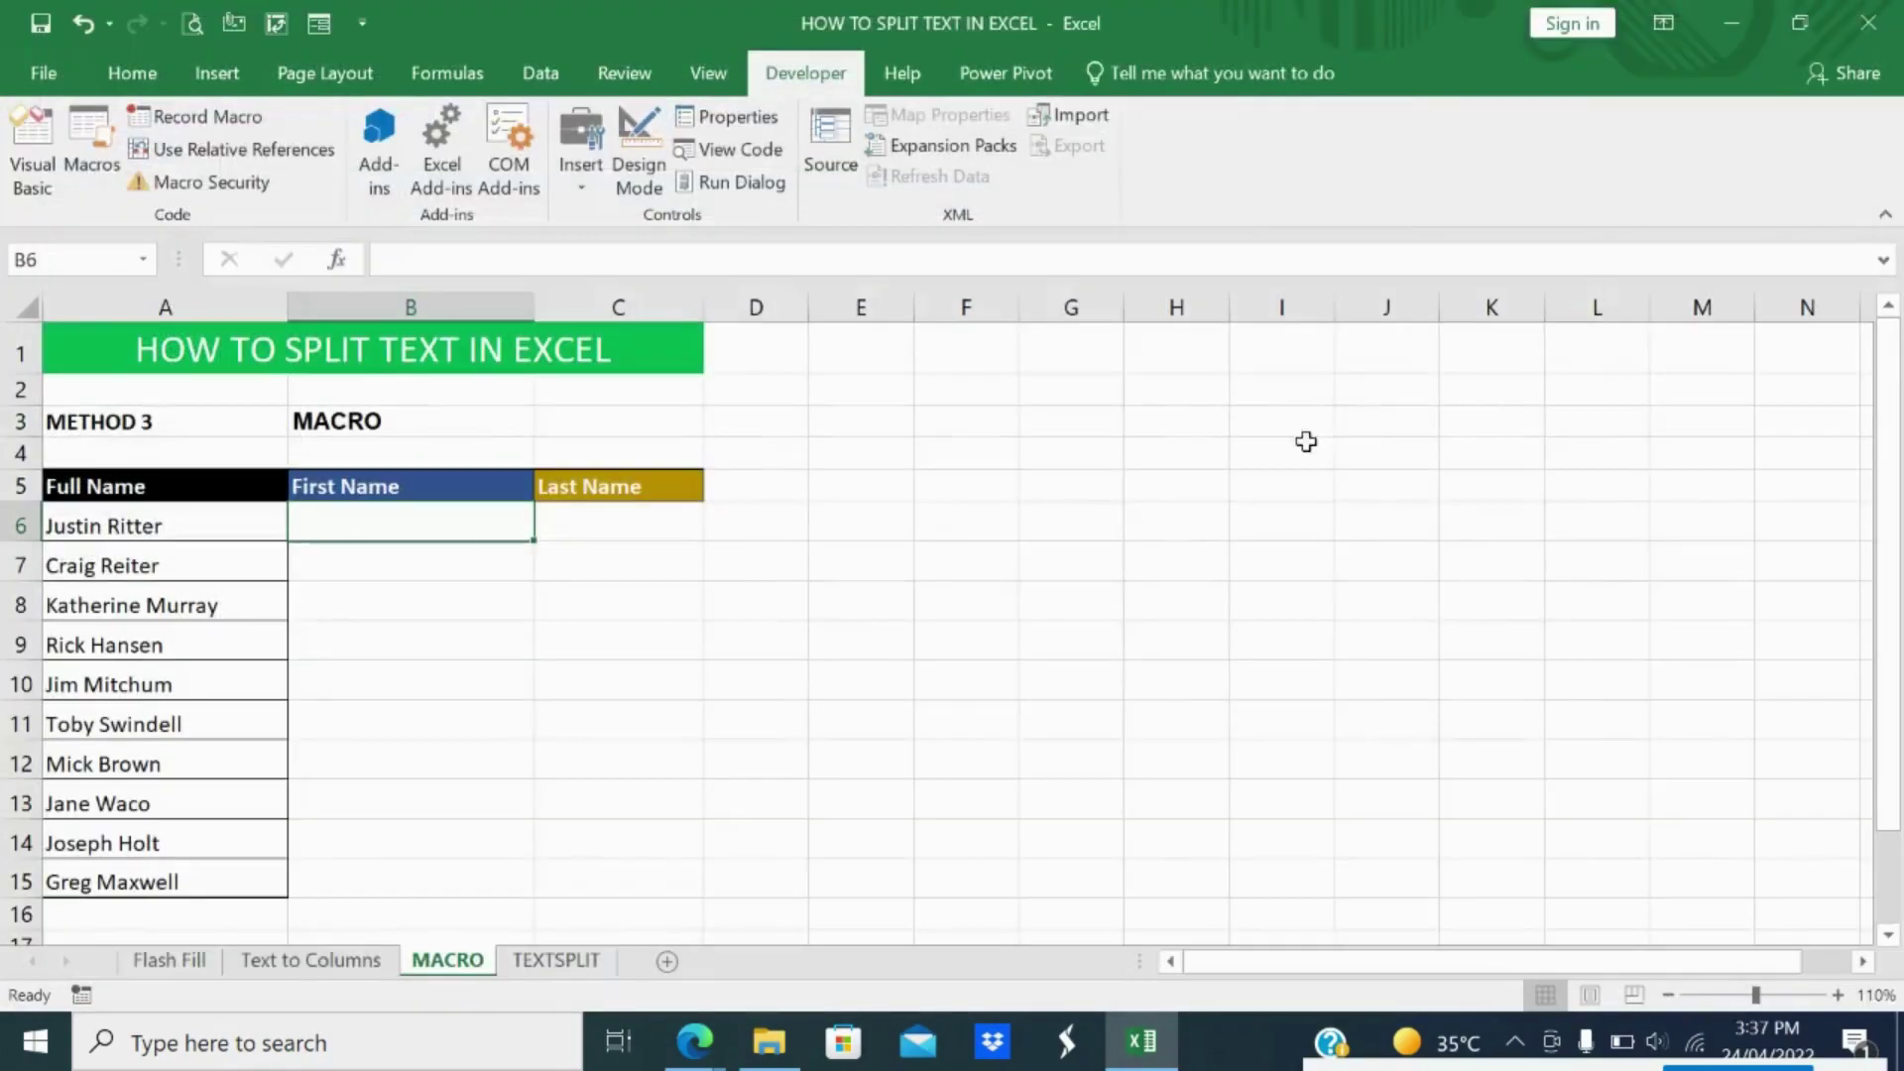
{"action": "left_click", "coordinate": [222, 117]}
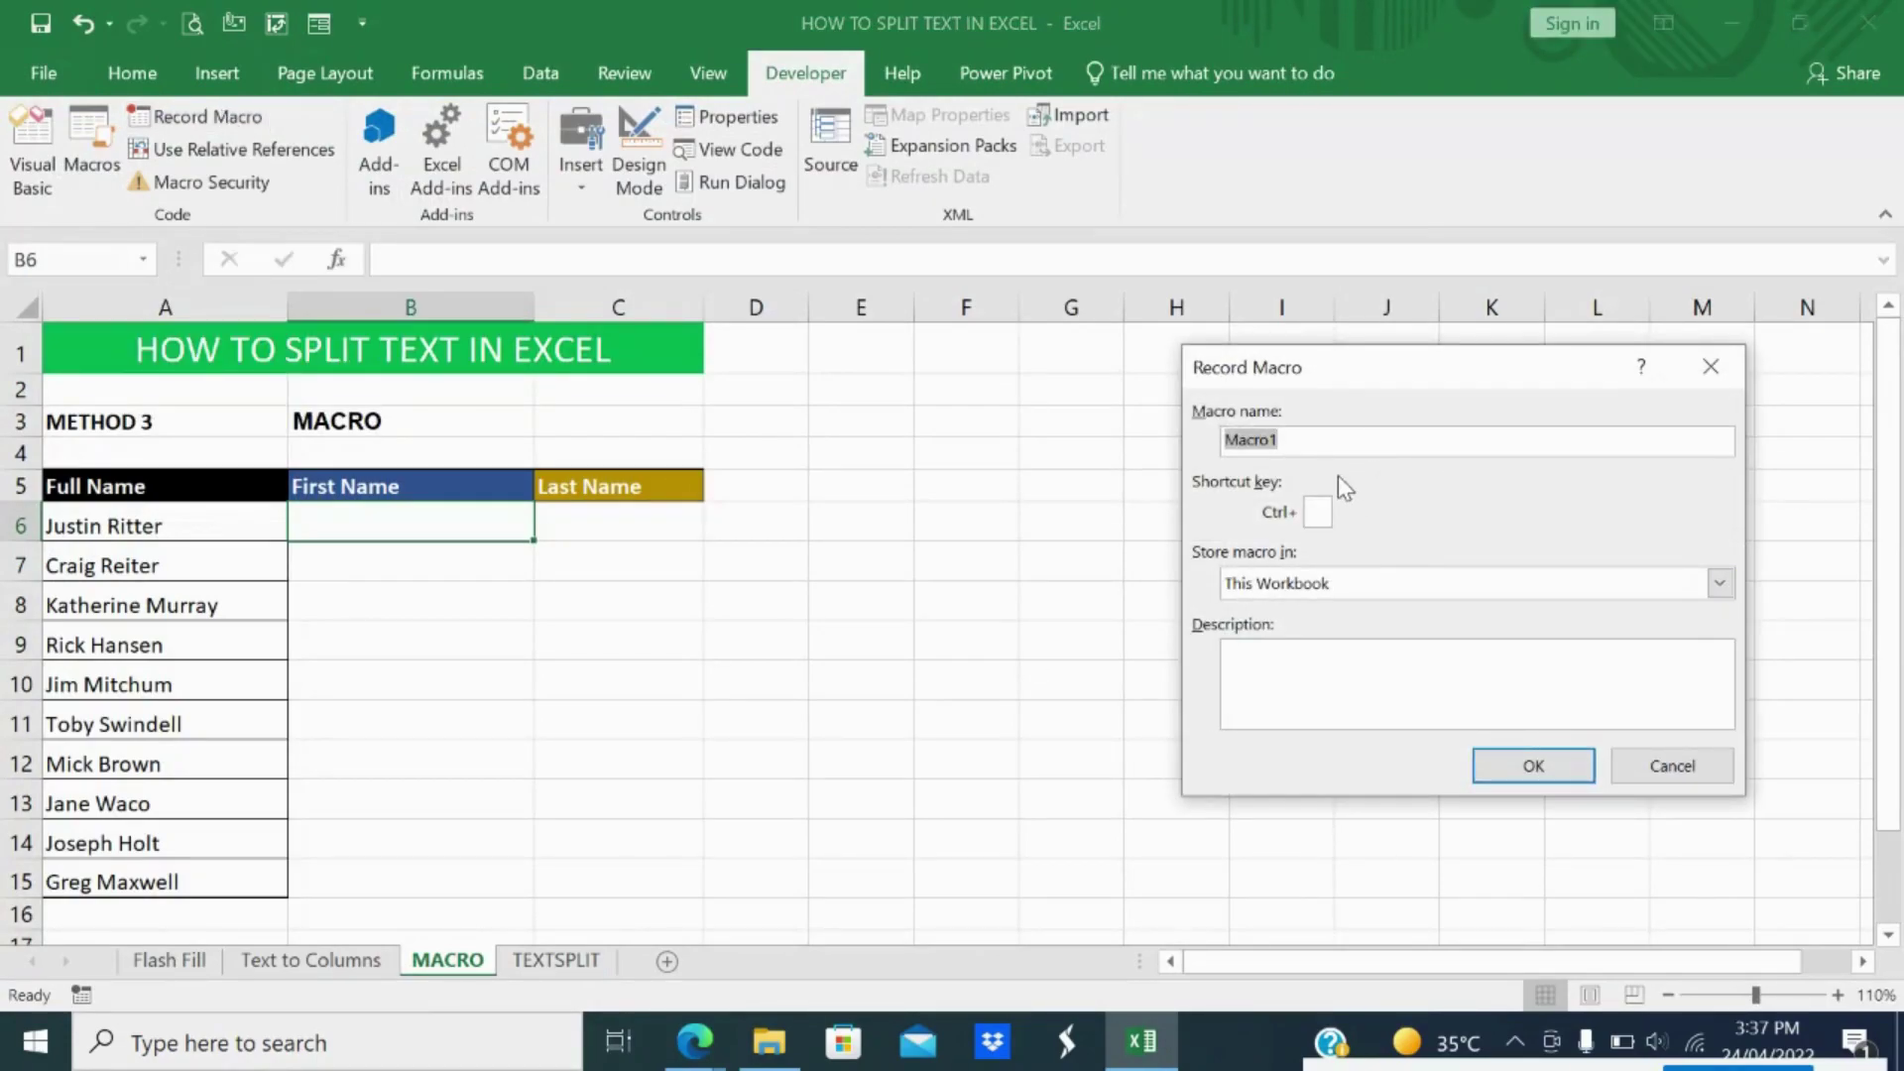
{"action": "type", "text": "Split"}
{"action": "left_click", "coordinate": [1720, 584]}
{"action": "left_click", "coordinate": [1720, 590]}
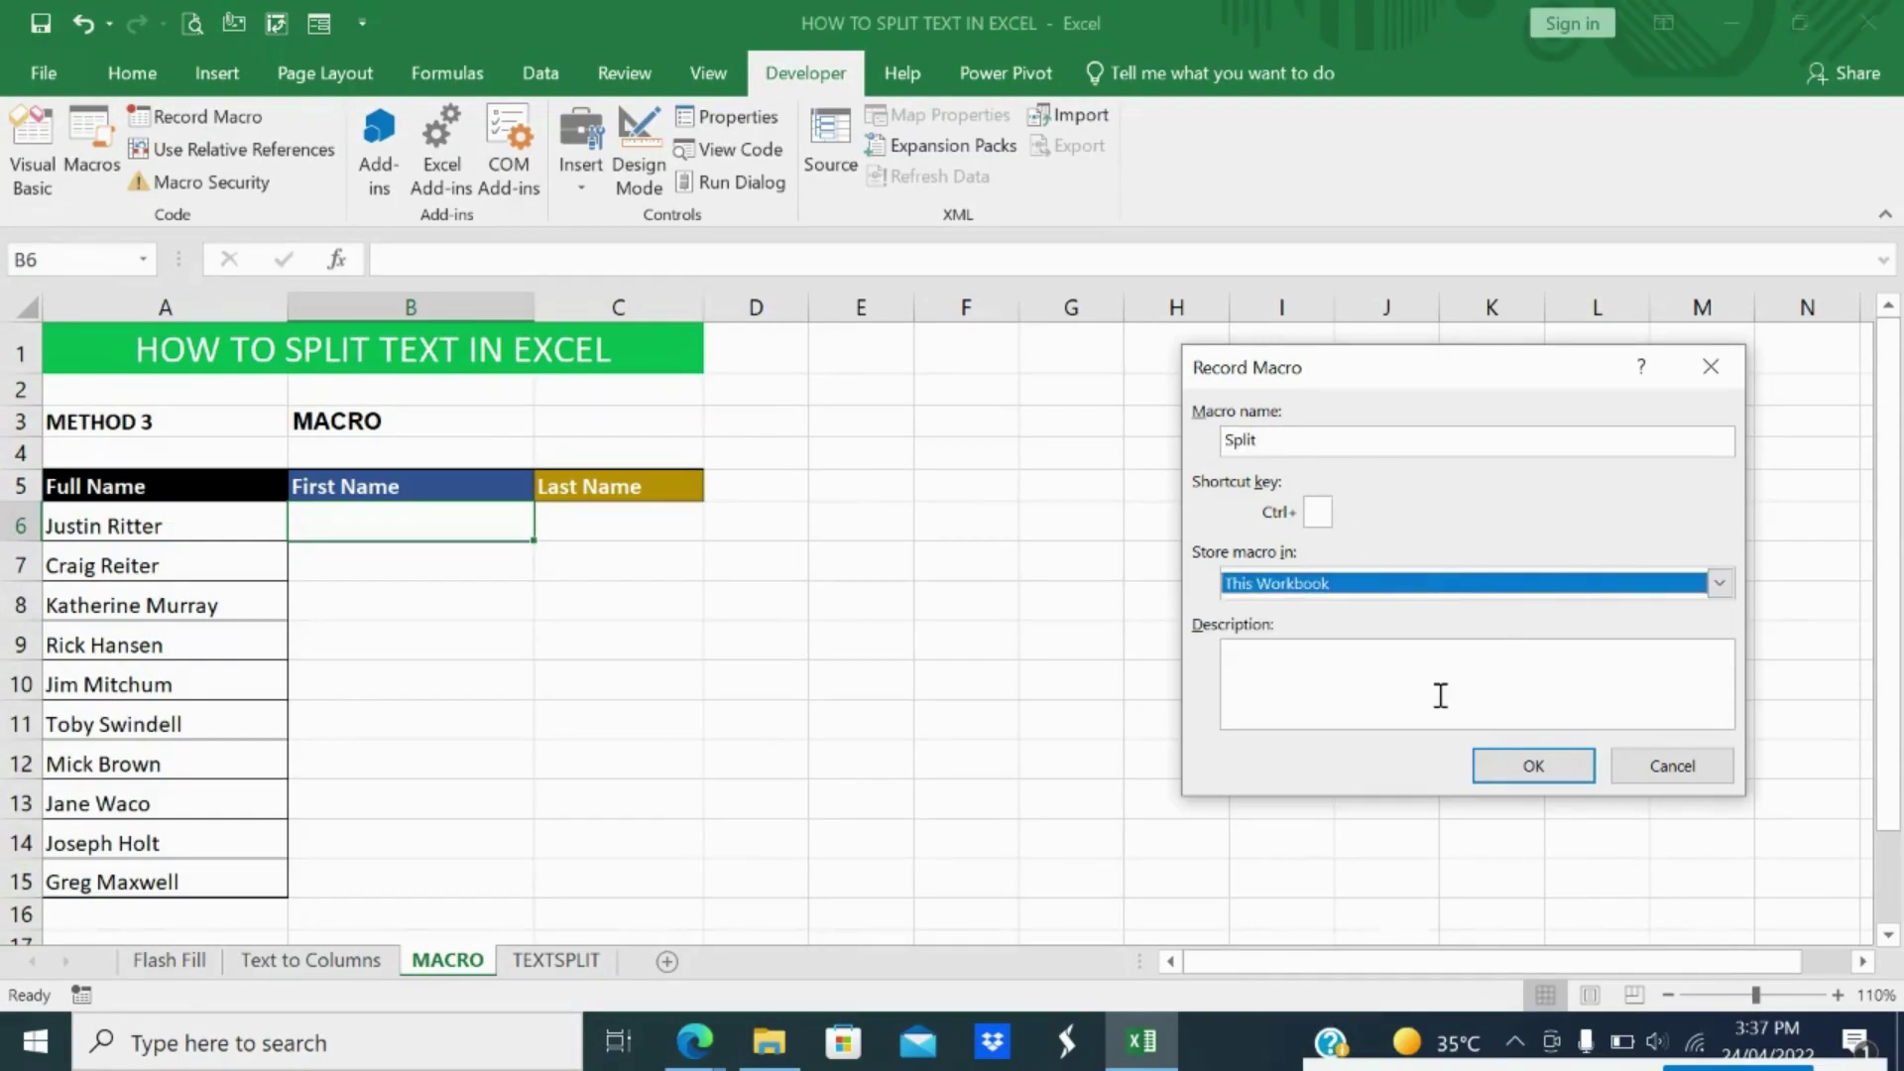
{"action": "left_click", "coordinate": [1441, 696]}
{"action": "left_click", "coordinate": [1535, 764]}
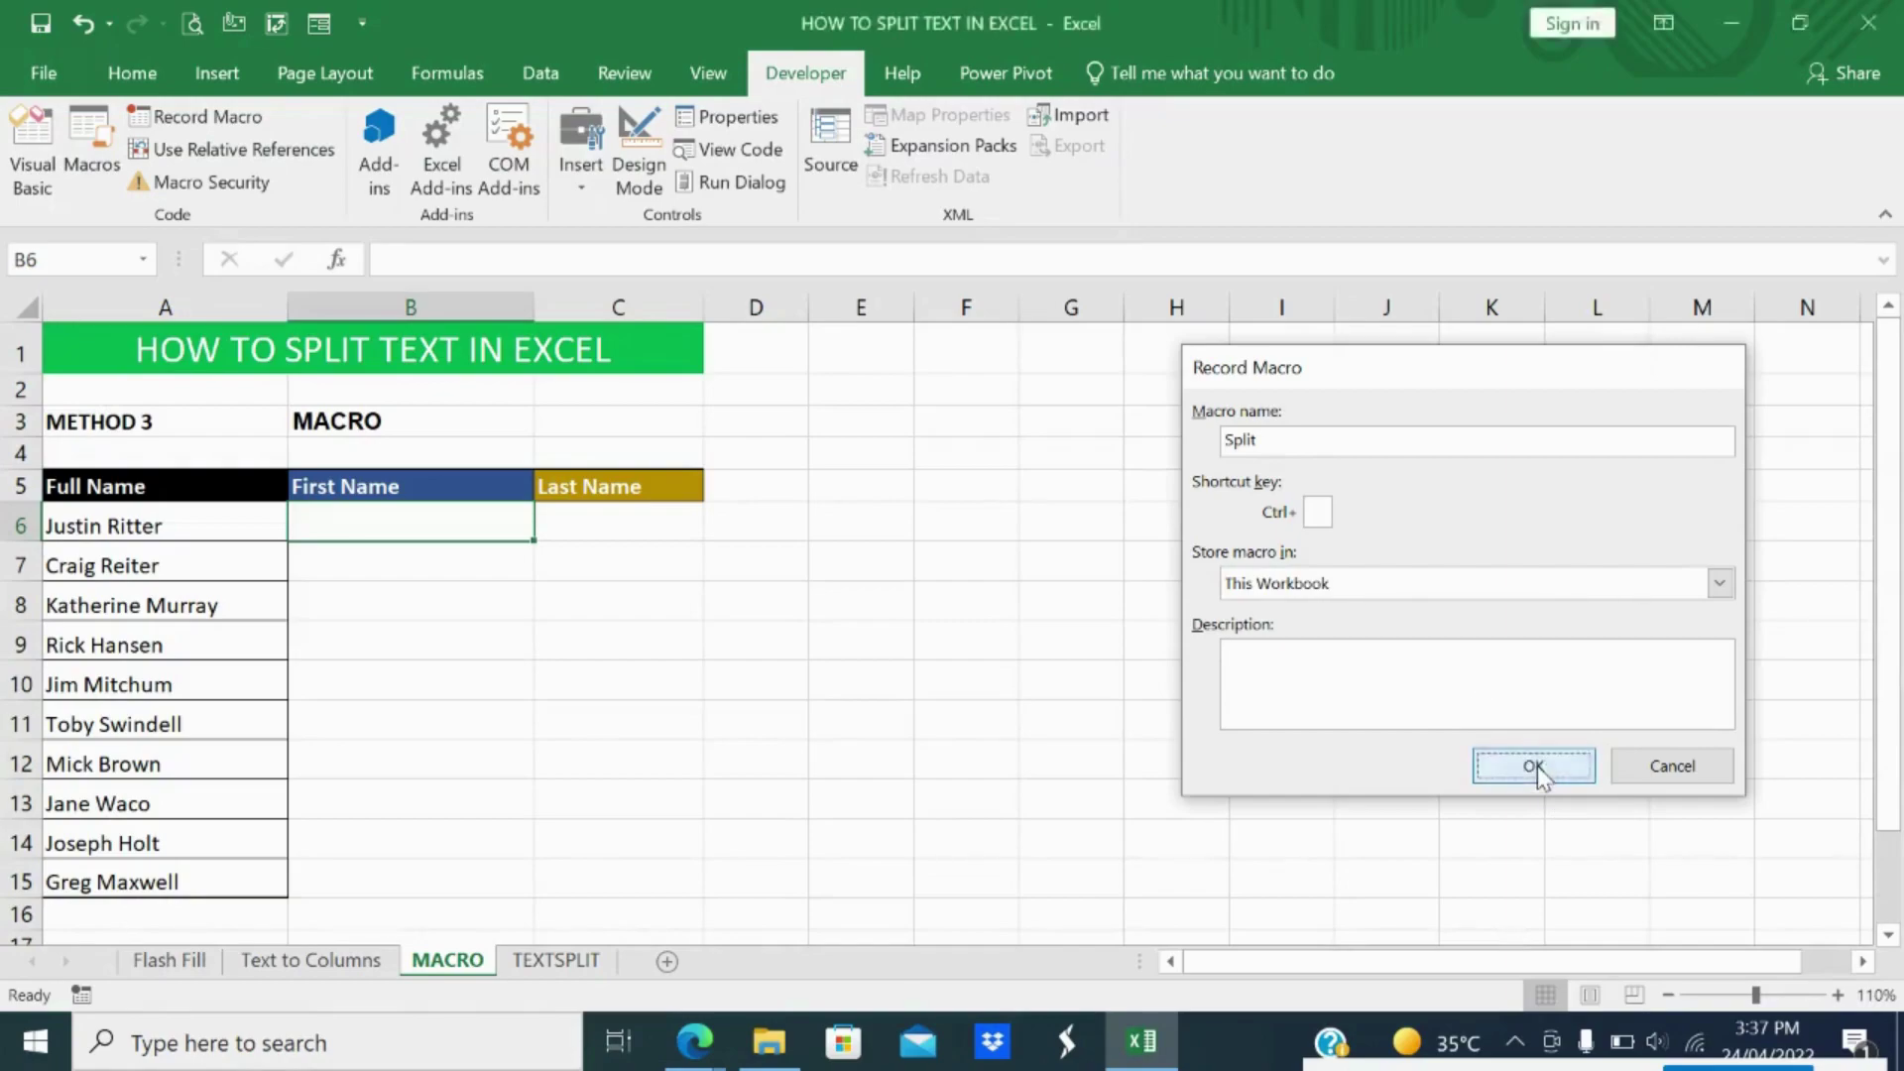
{"action": "left_click", "coordinate": [855, 606]}
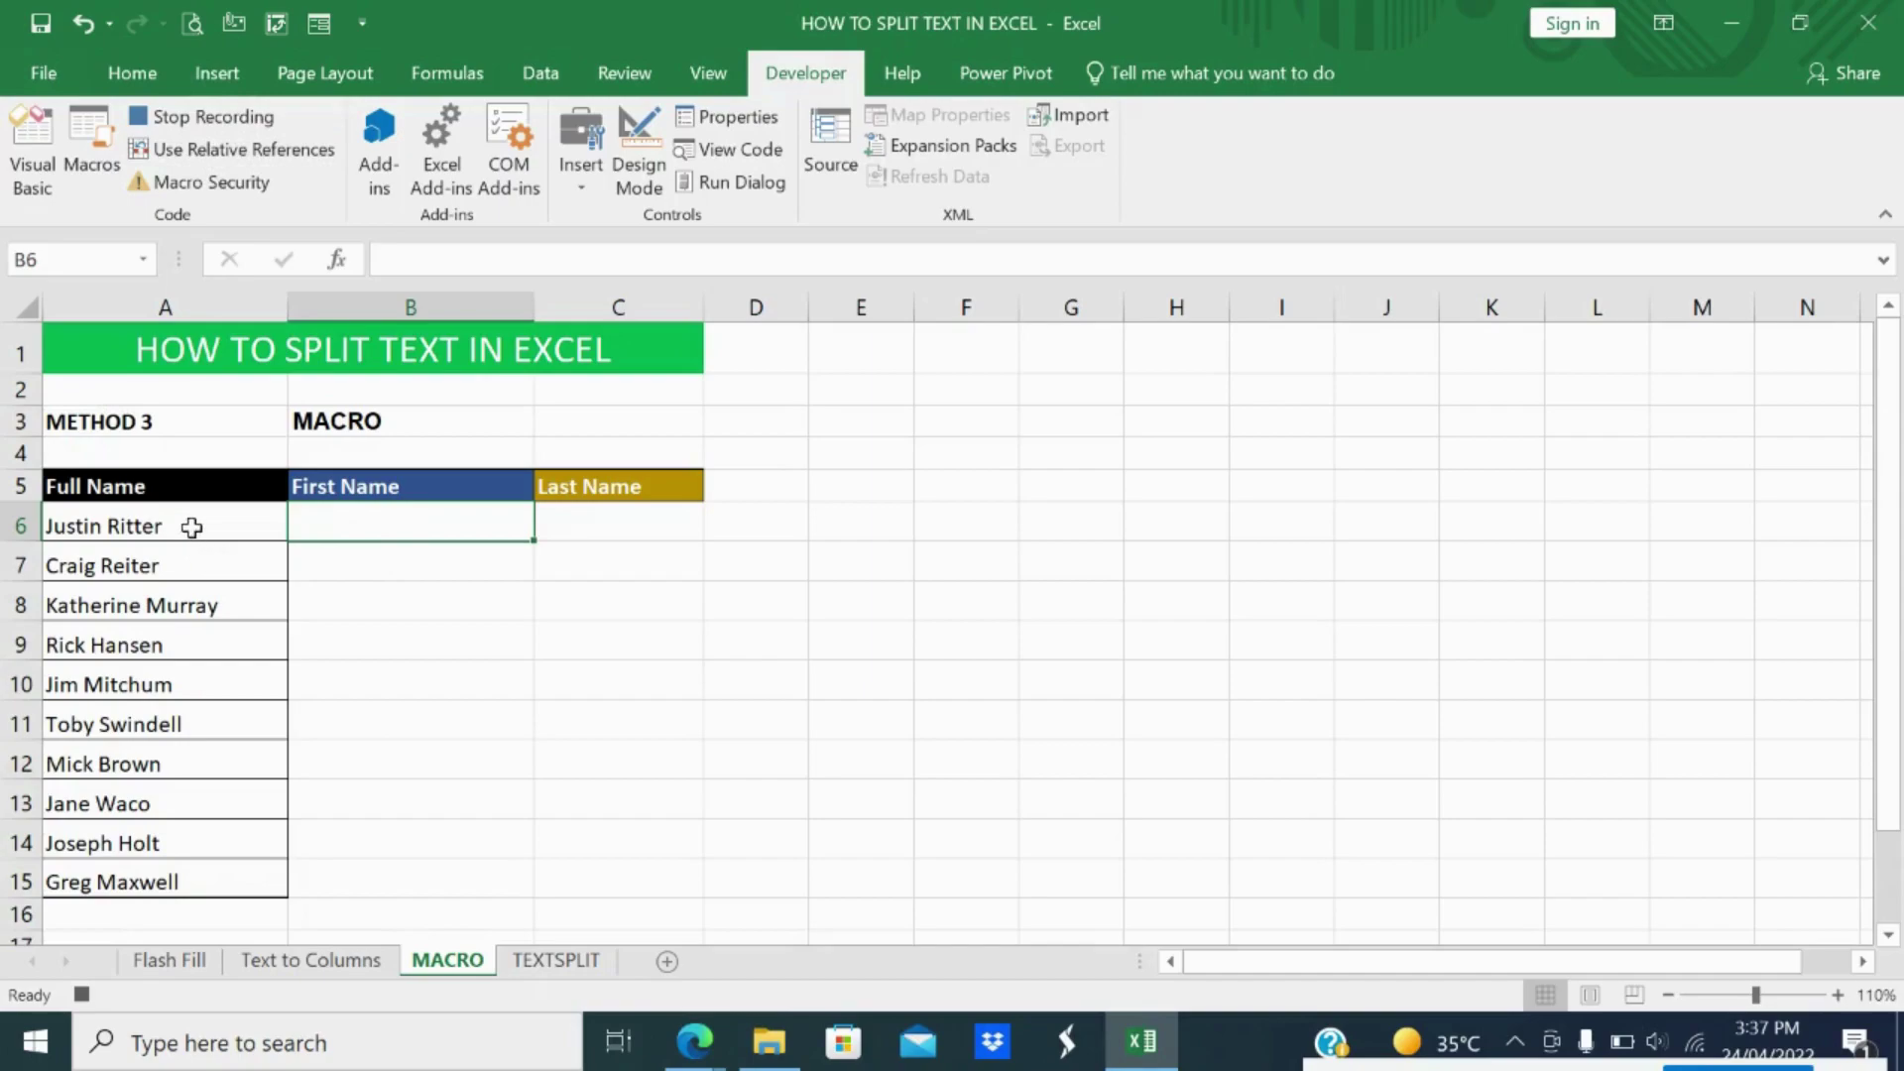
While recording, split A6:A15 at the space with Text to Columns.
{"action": "left_click_drag", "start_coordinate": [191, 526], "coordinate": [191, 886]}
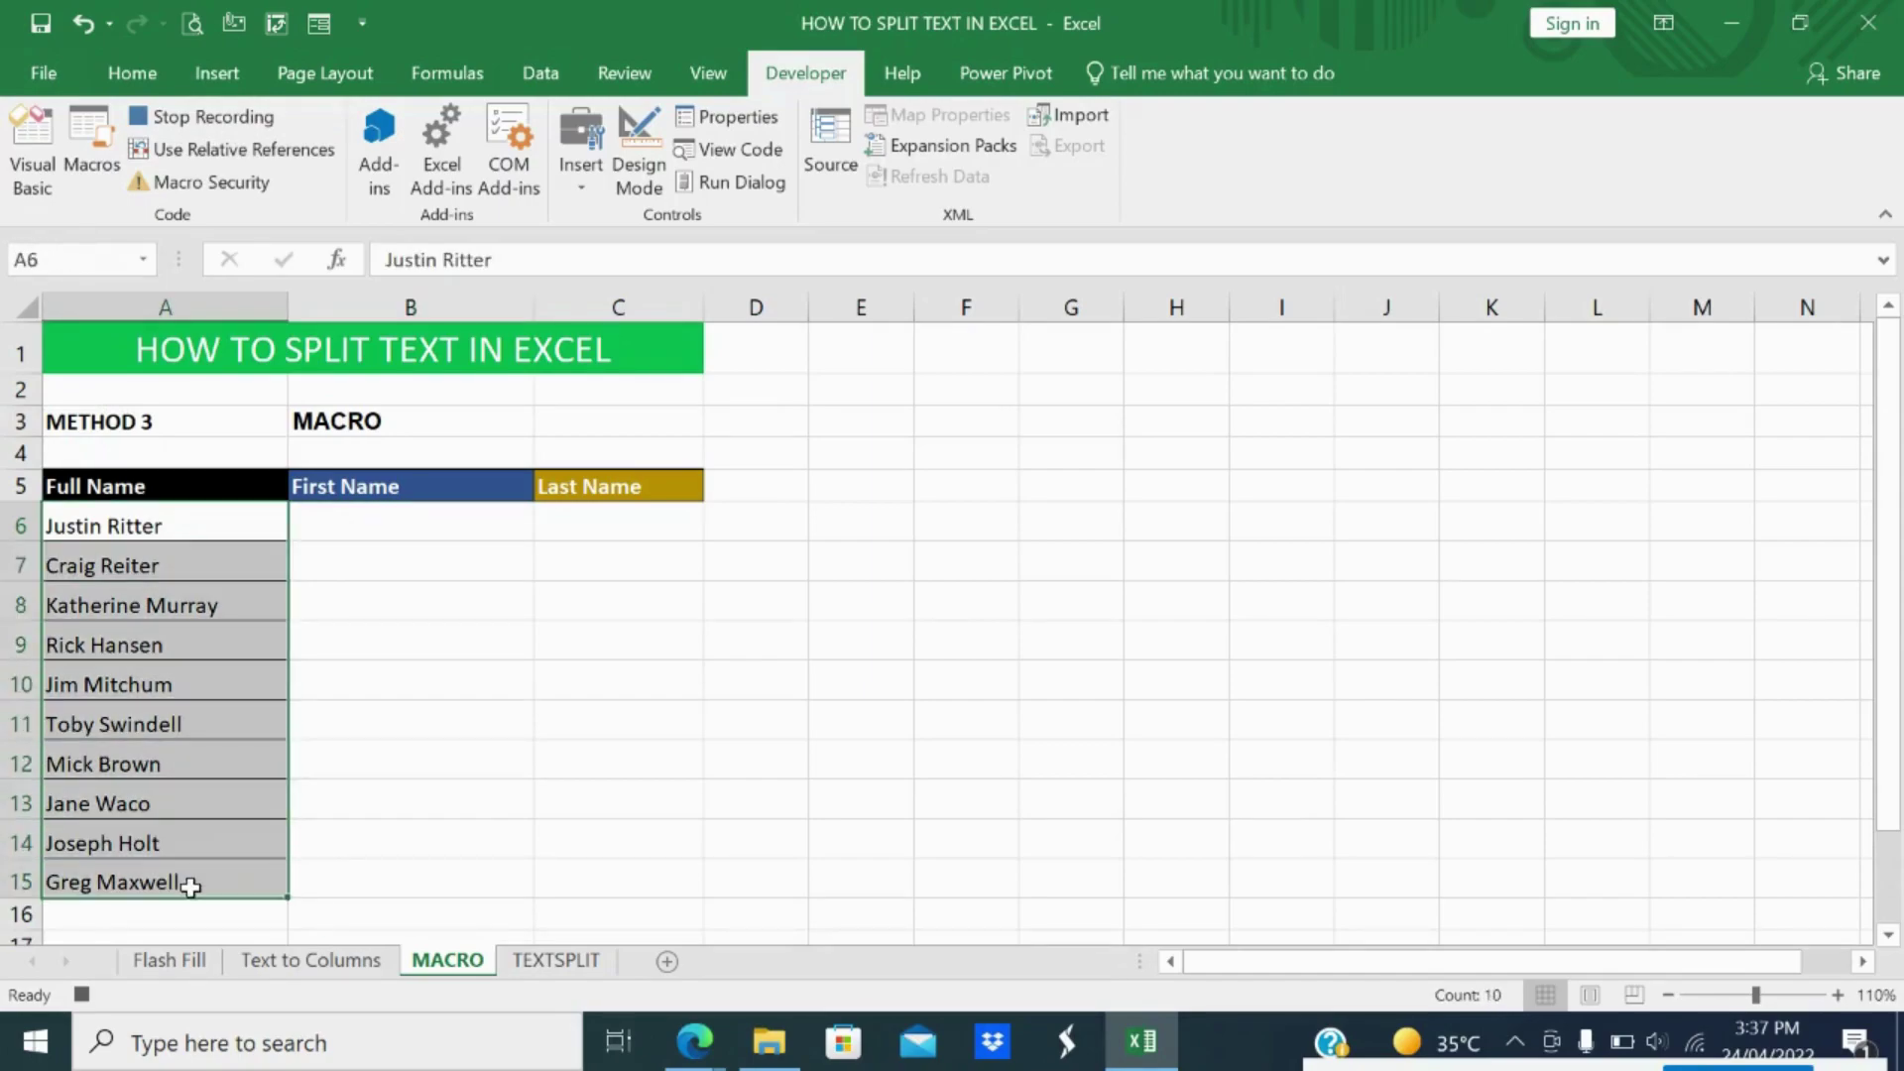
{"action": "left_click", "coordinate": [539, 73]}
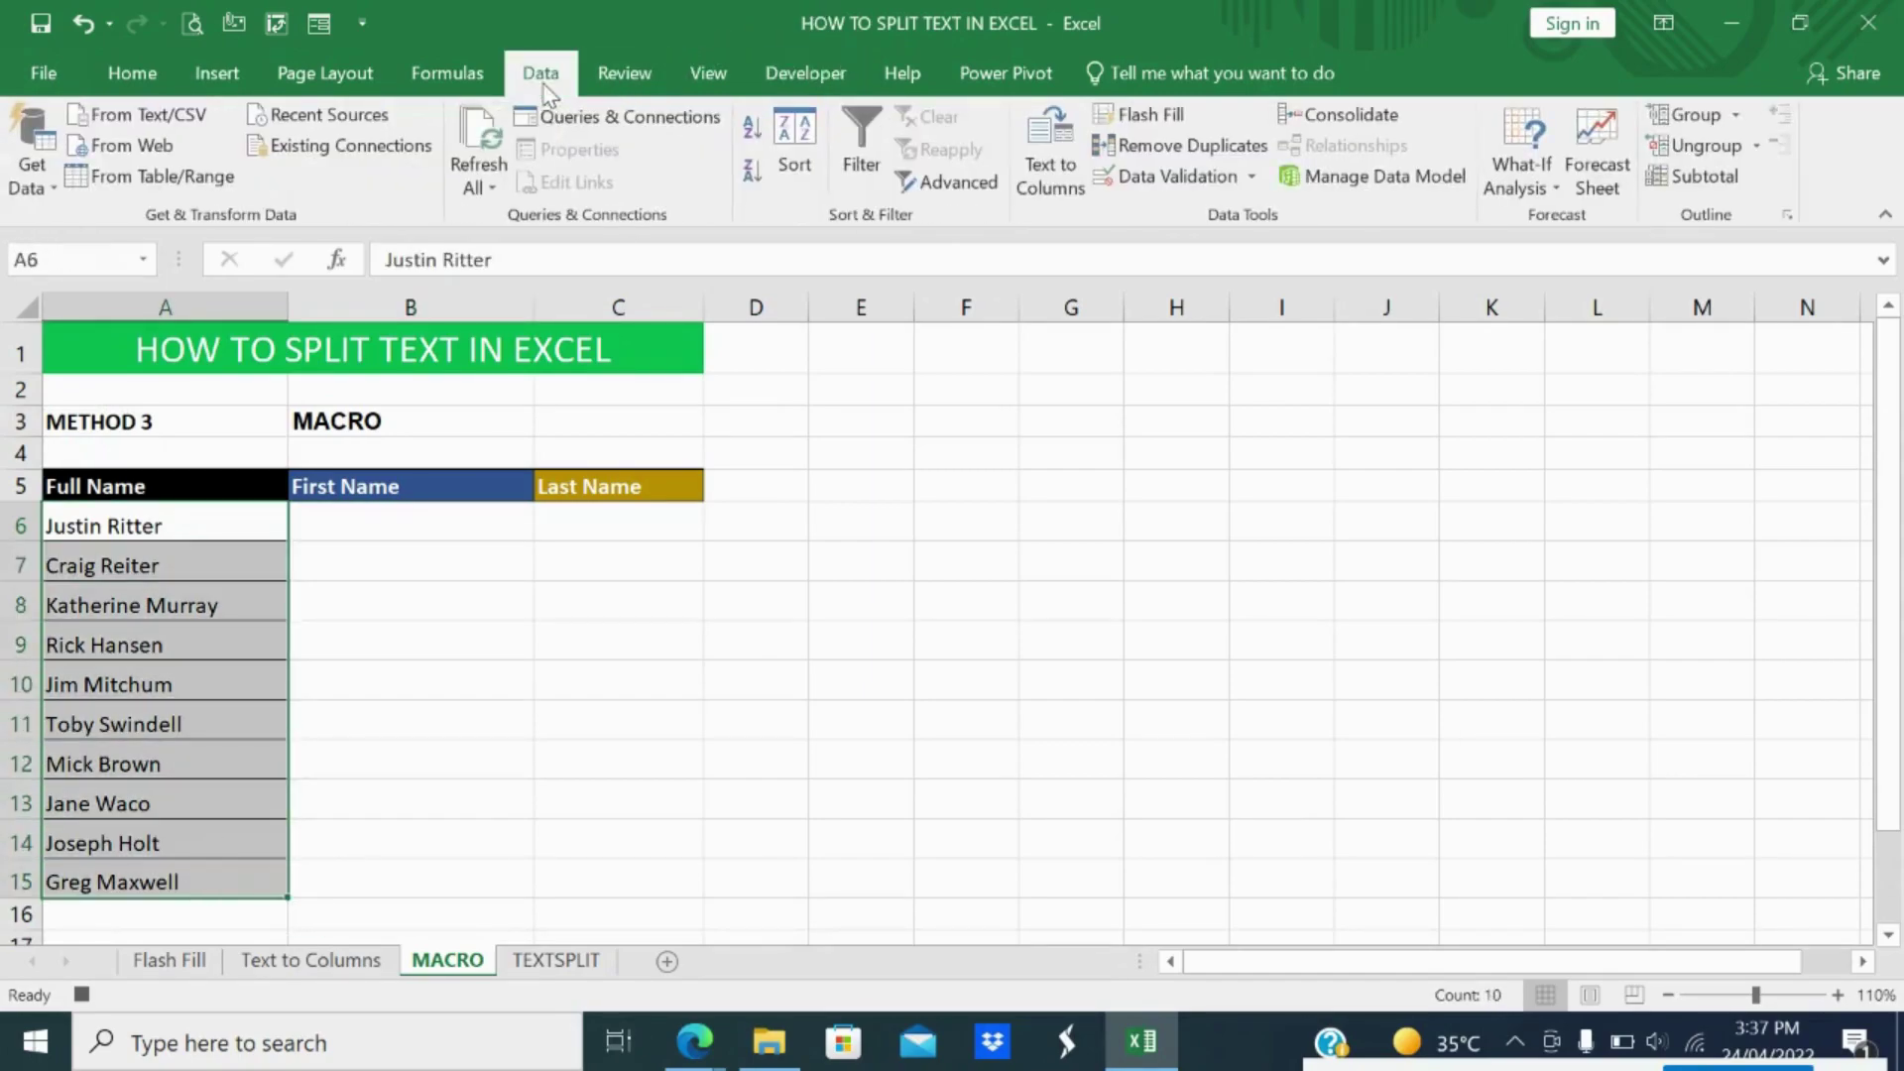
{"action": "left_click", "coordinate": [1055, 171]}
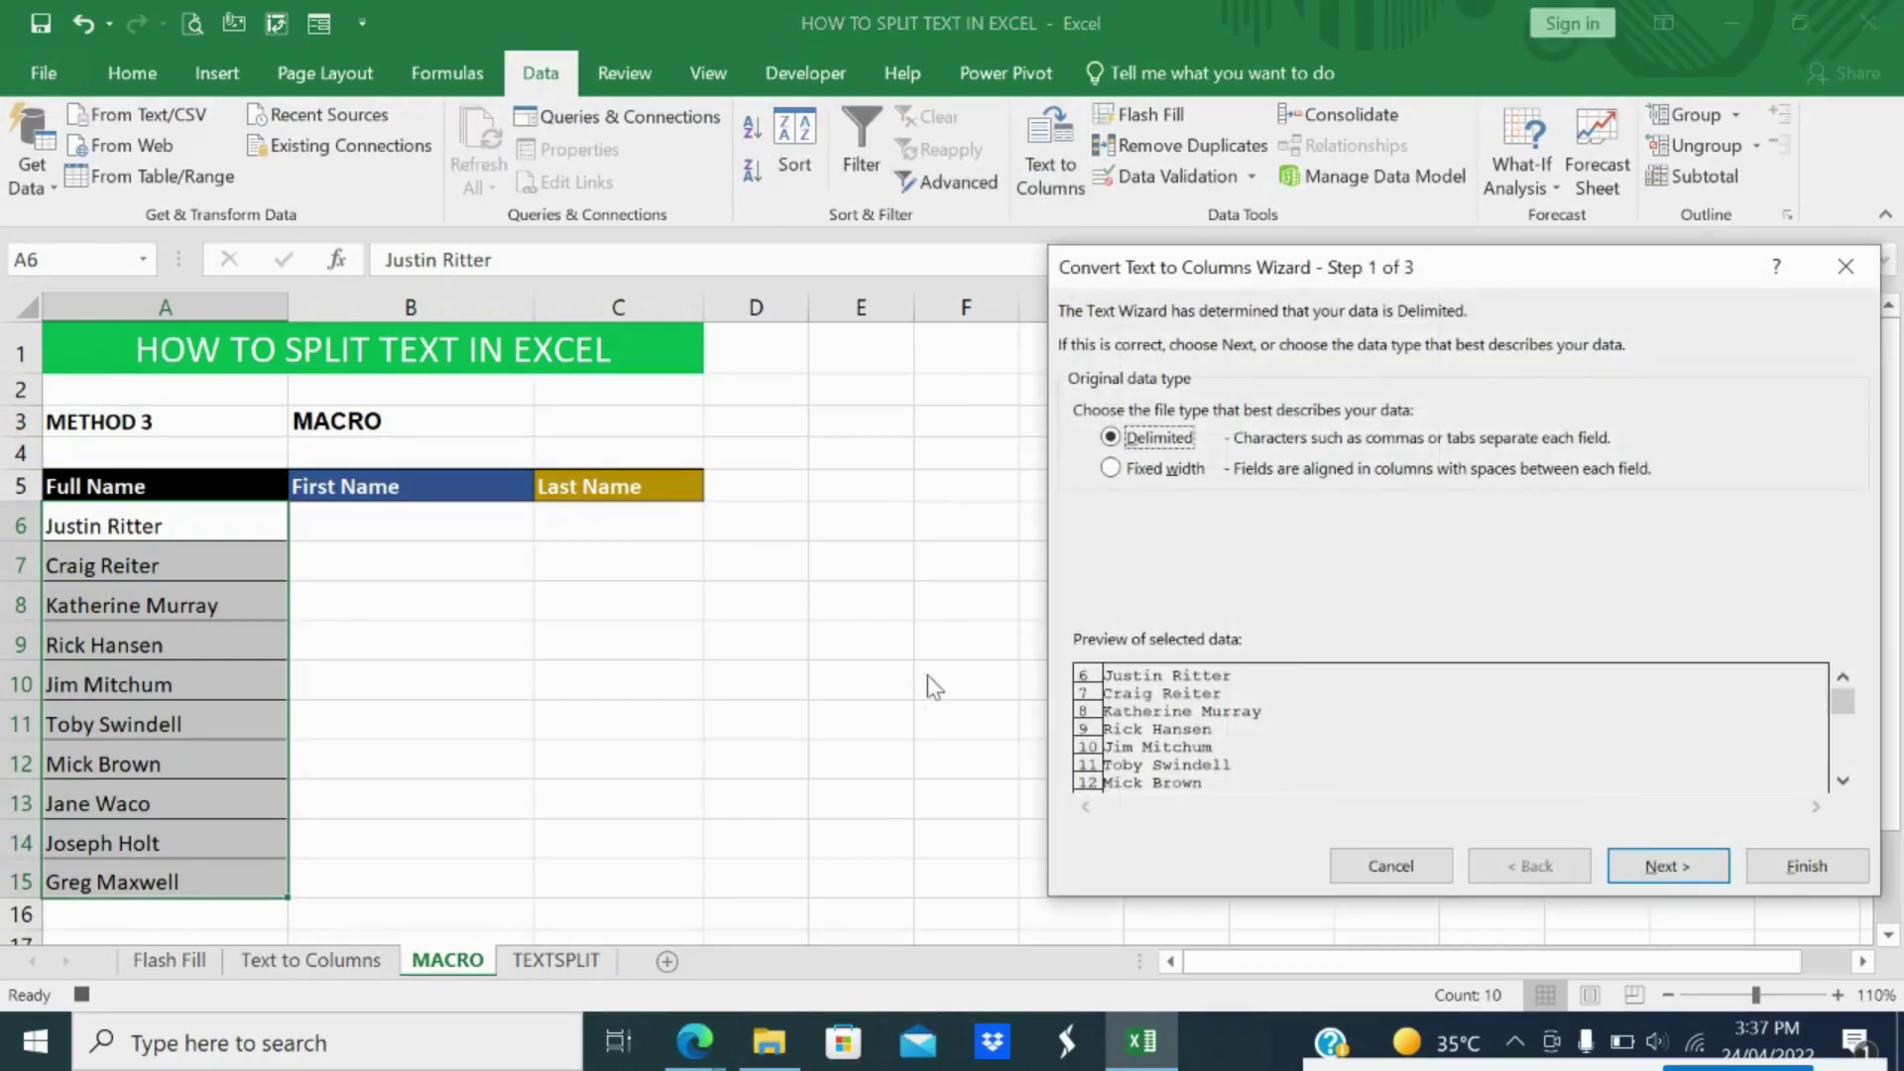
{"action": "left_click", "coordinate": [1712, 873]}
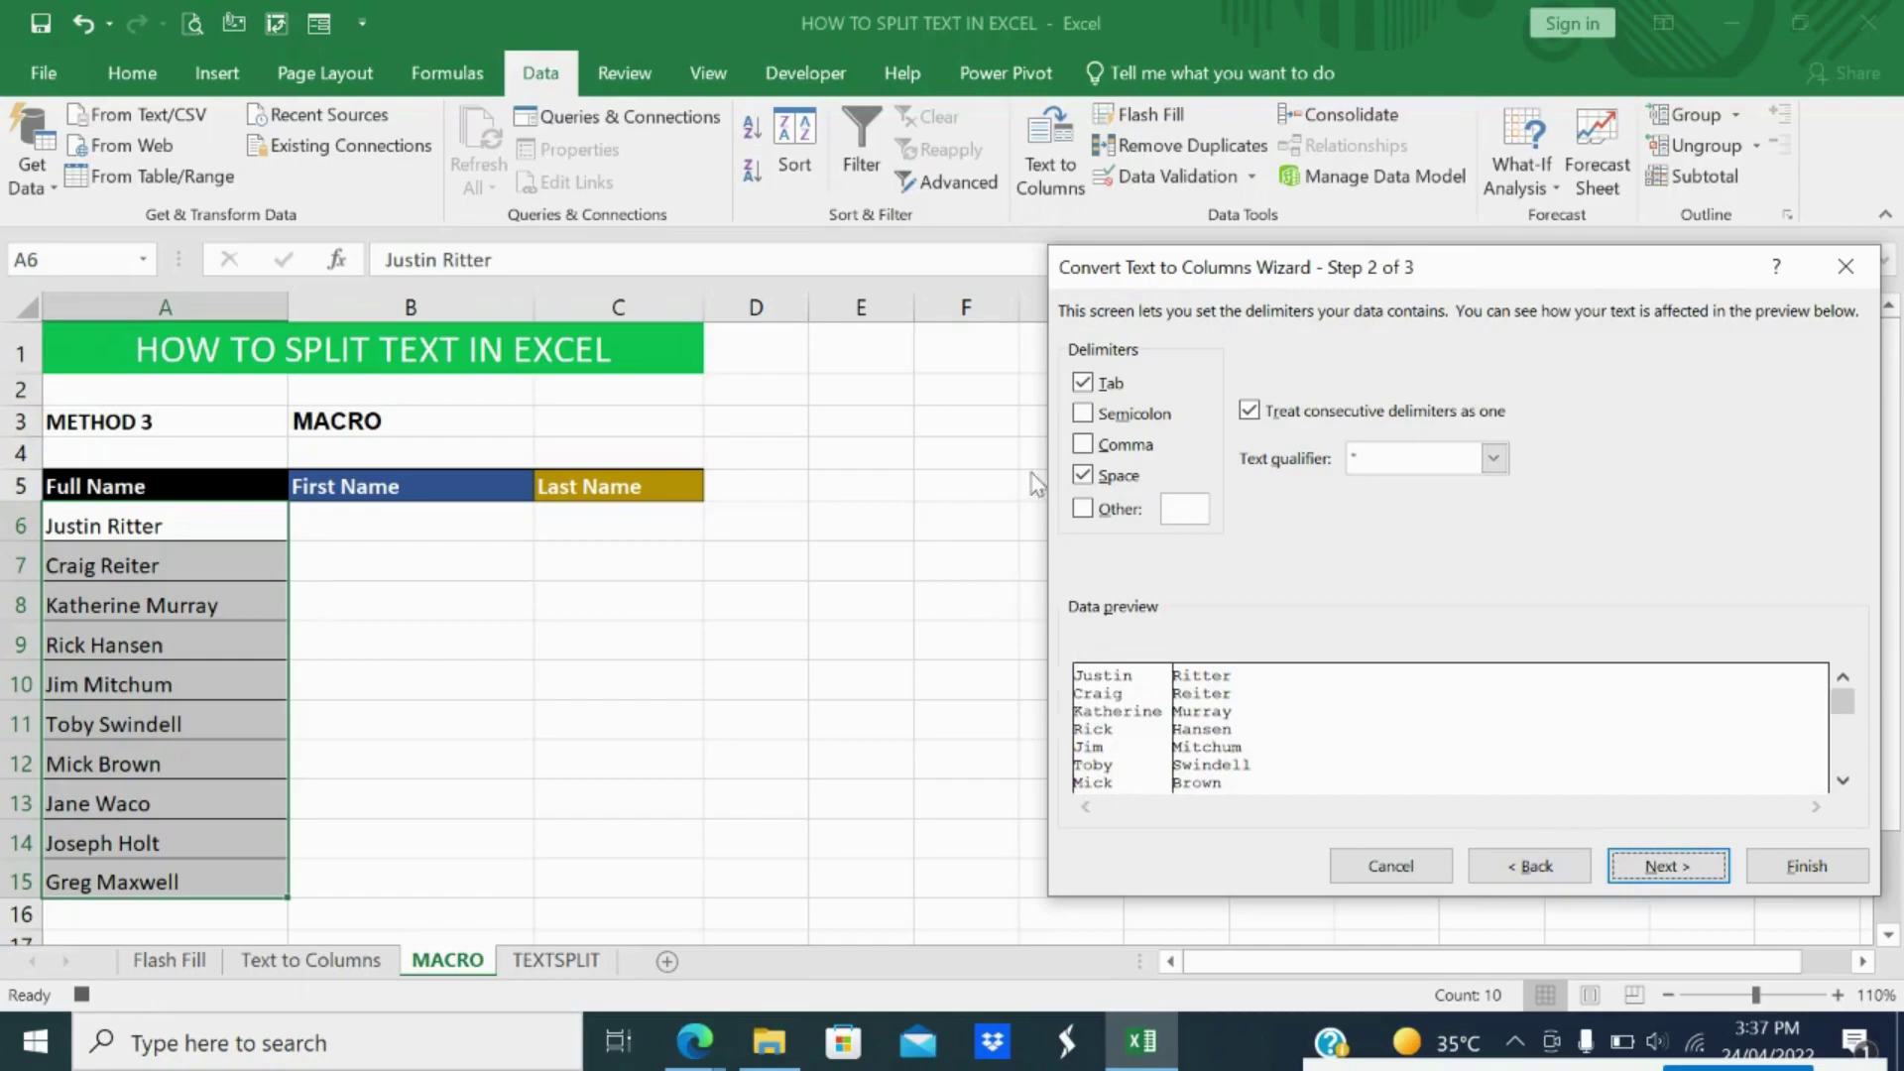
{"action": "left_click", "coordinate": [1655, 871]}
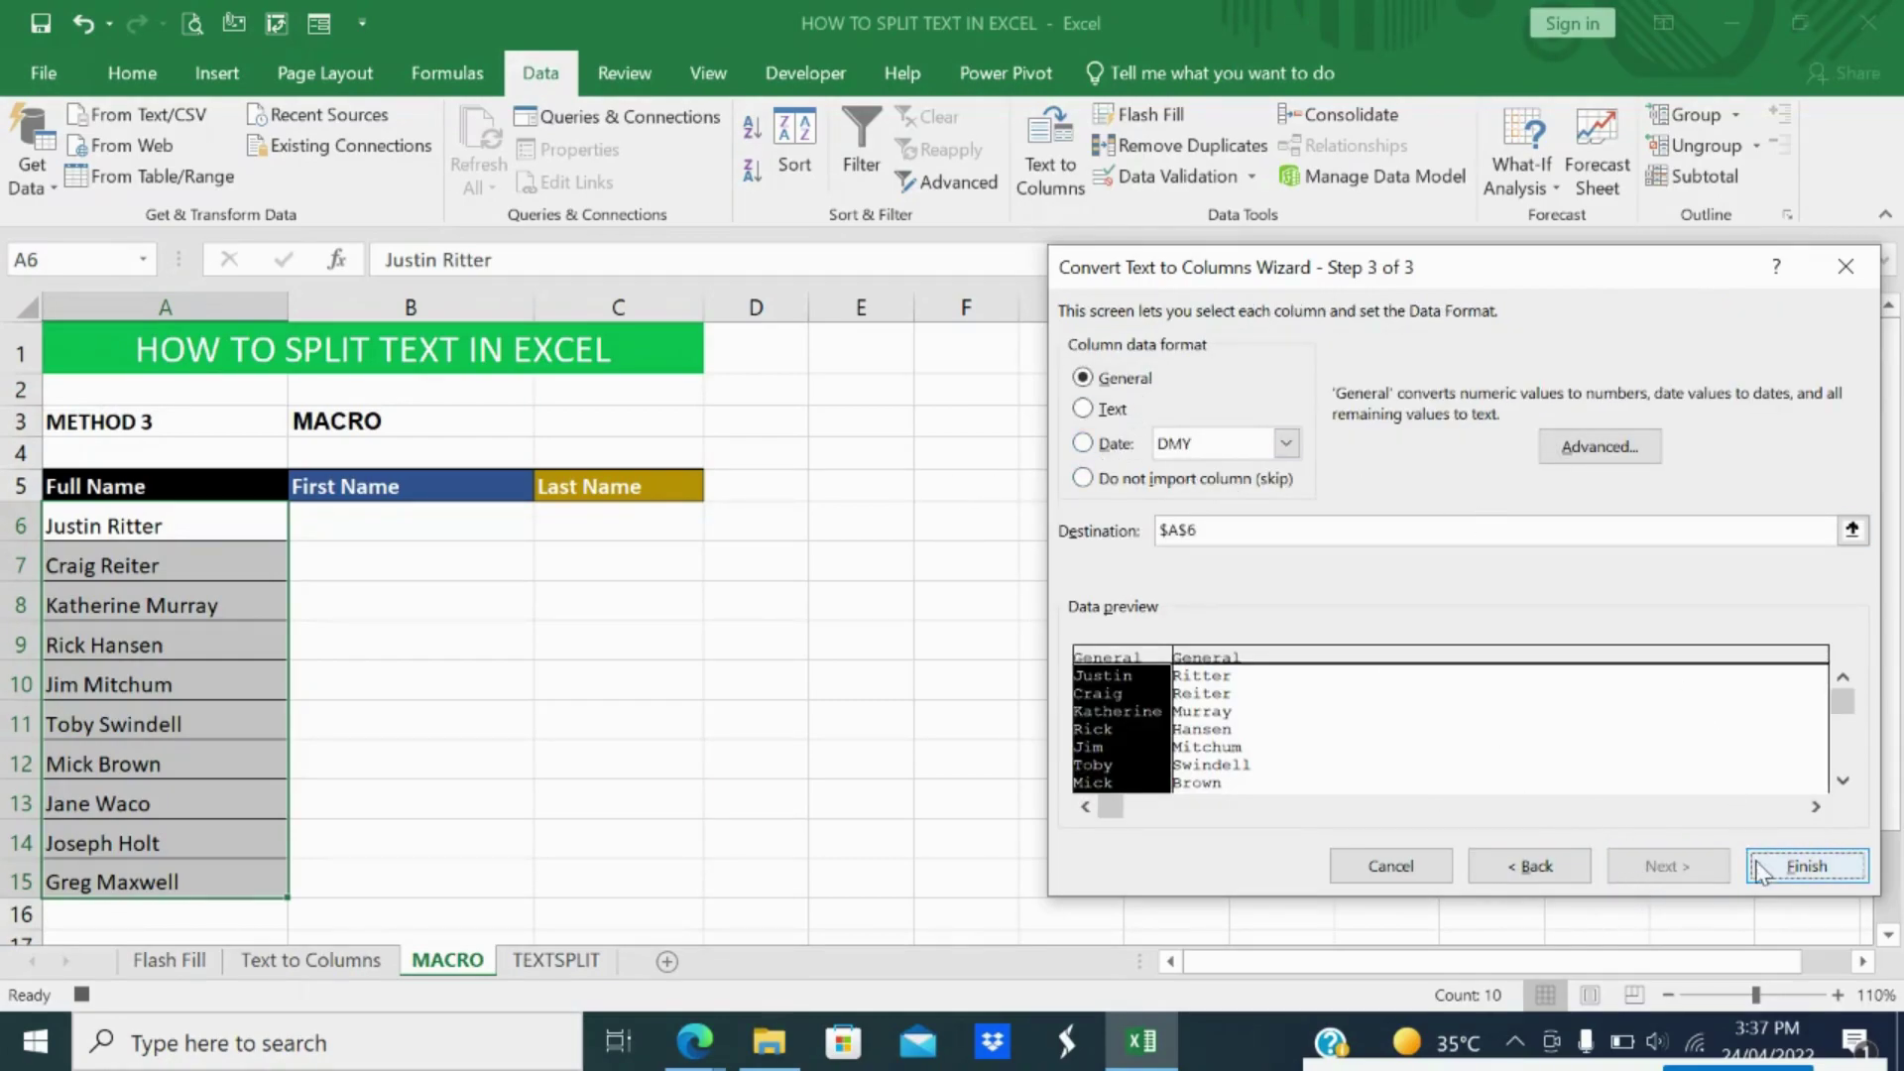
{"action": "left_click", "coordinate": [1808, 866]}
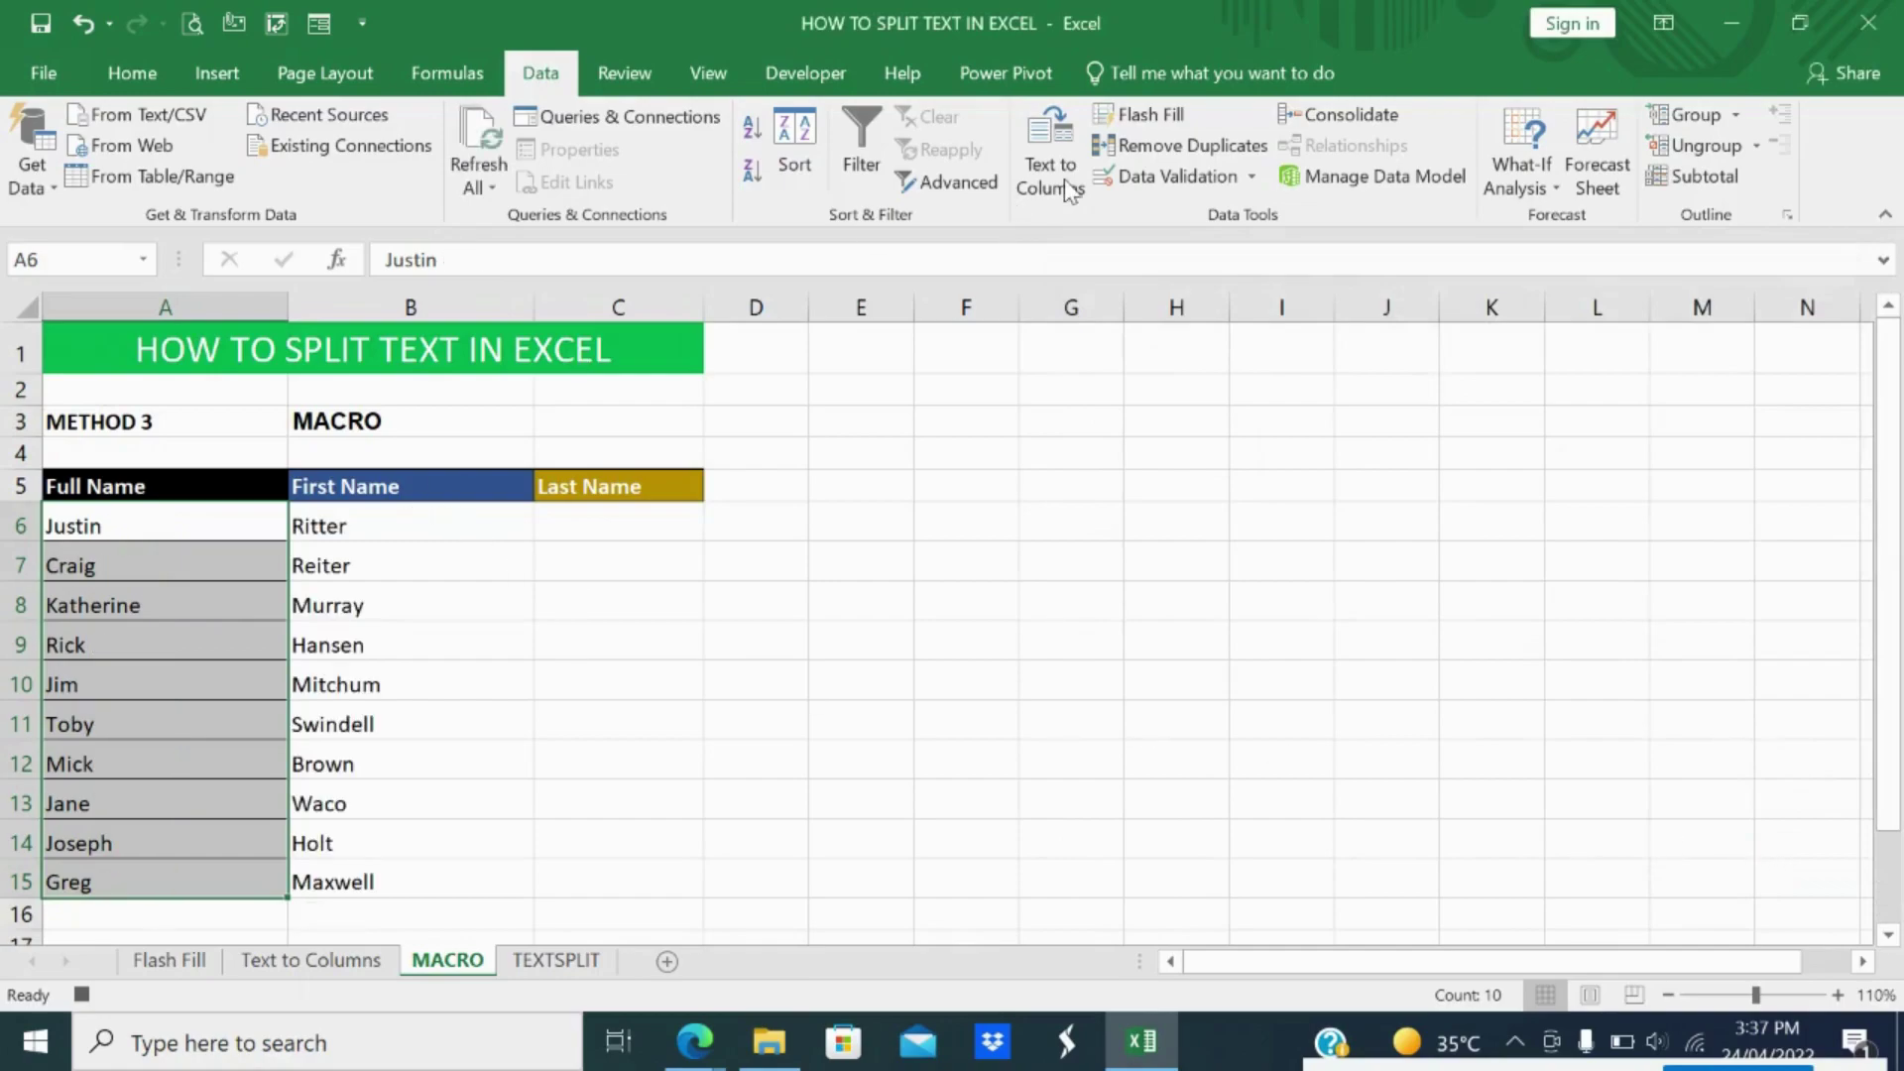
Stop the macro recording and switch to the TEXTSPLIT sheet.
{"action": "left_click", "coordinate": [805, 73]}
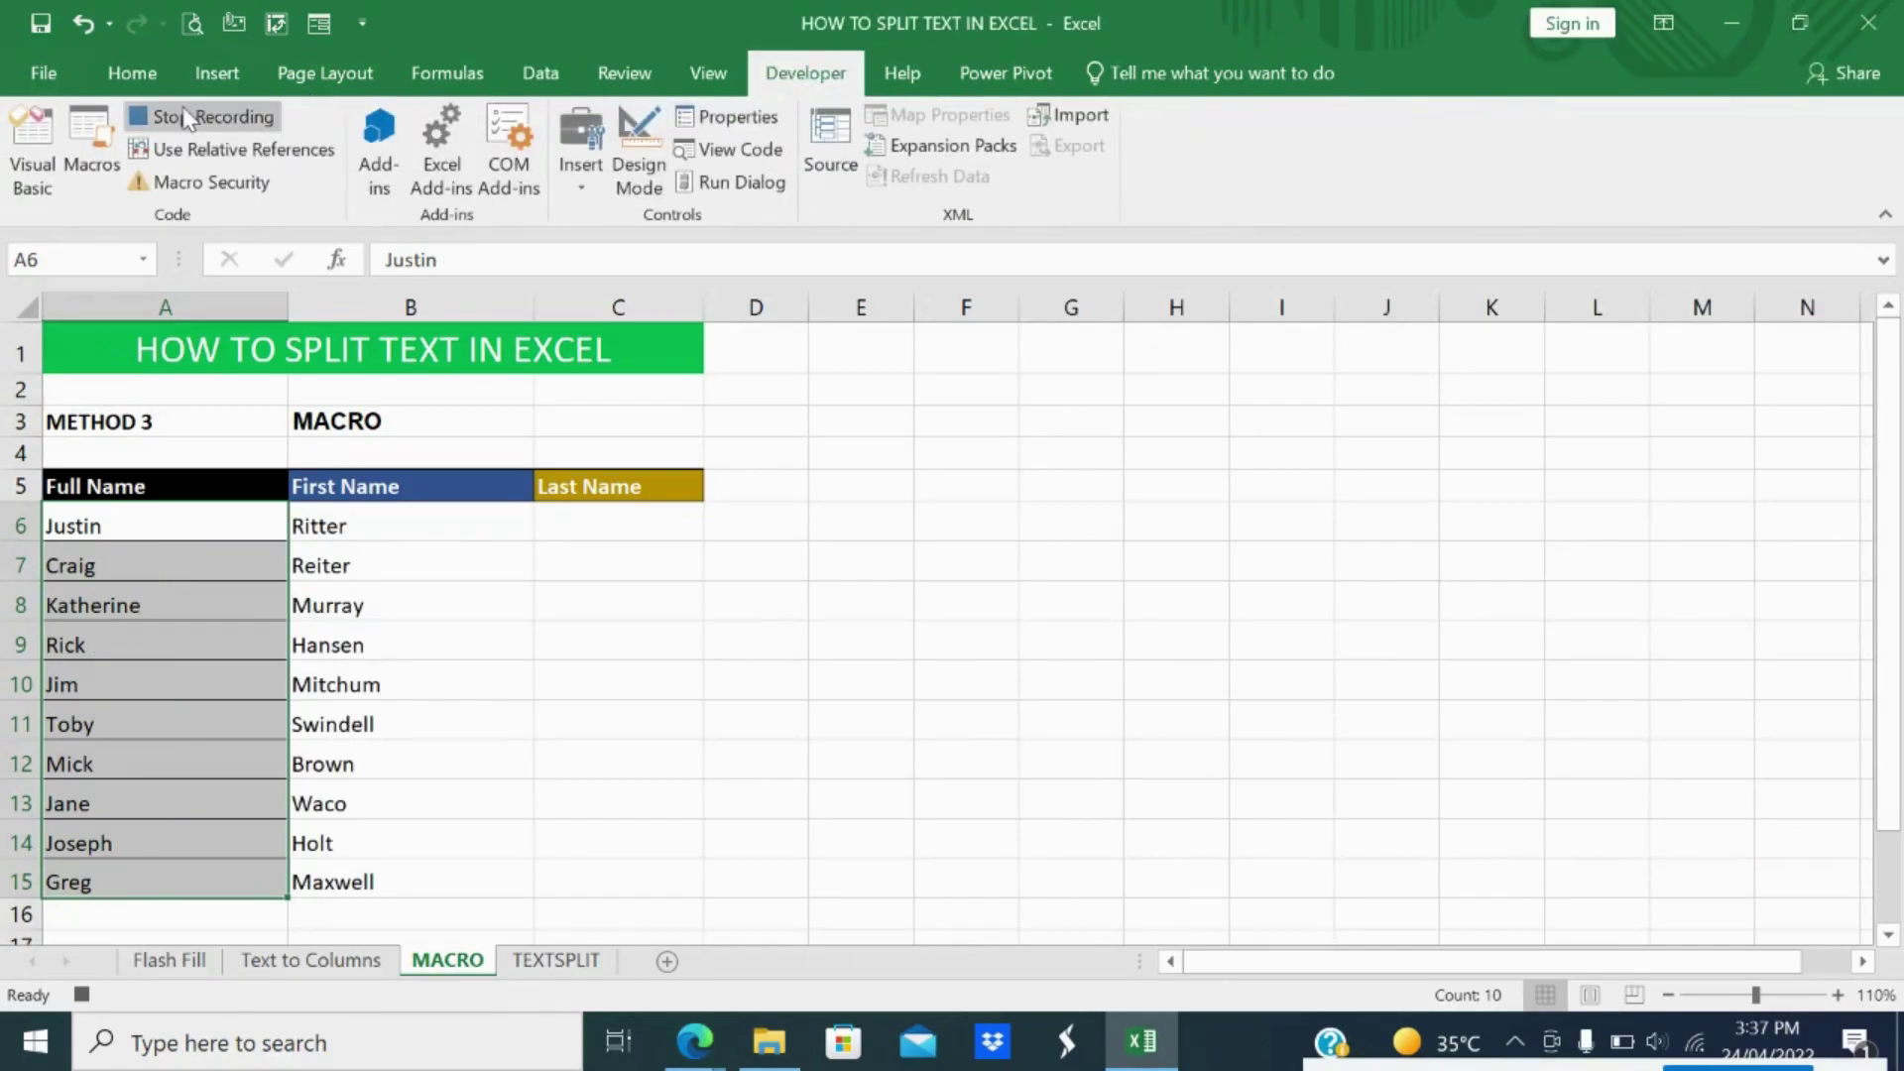
{"action": "left_click", "coordinate": [1183, 677]}
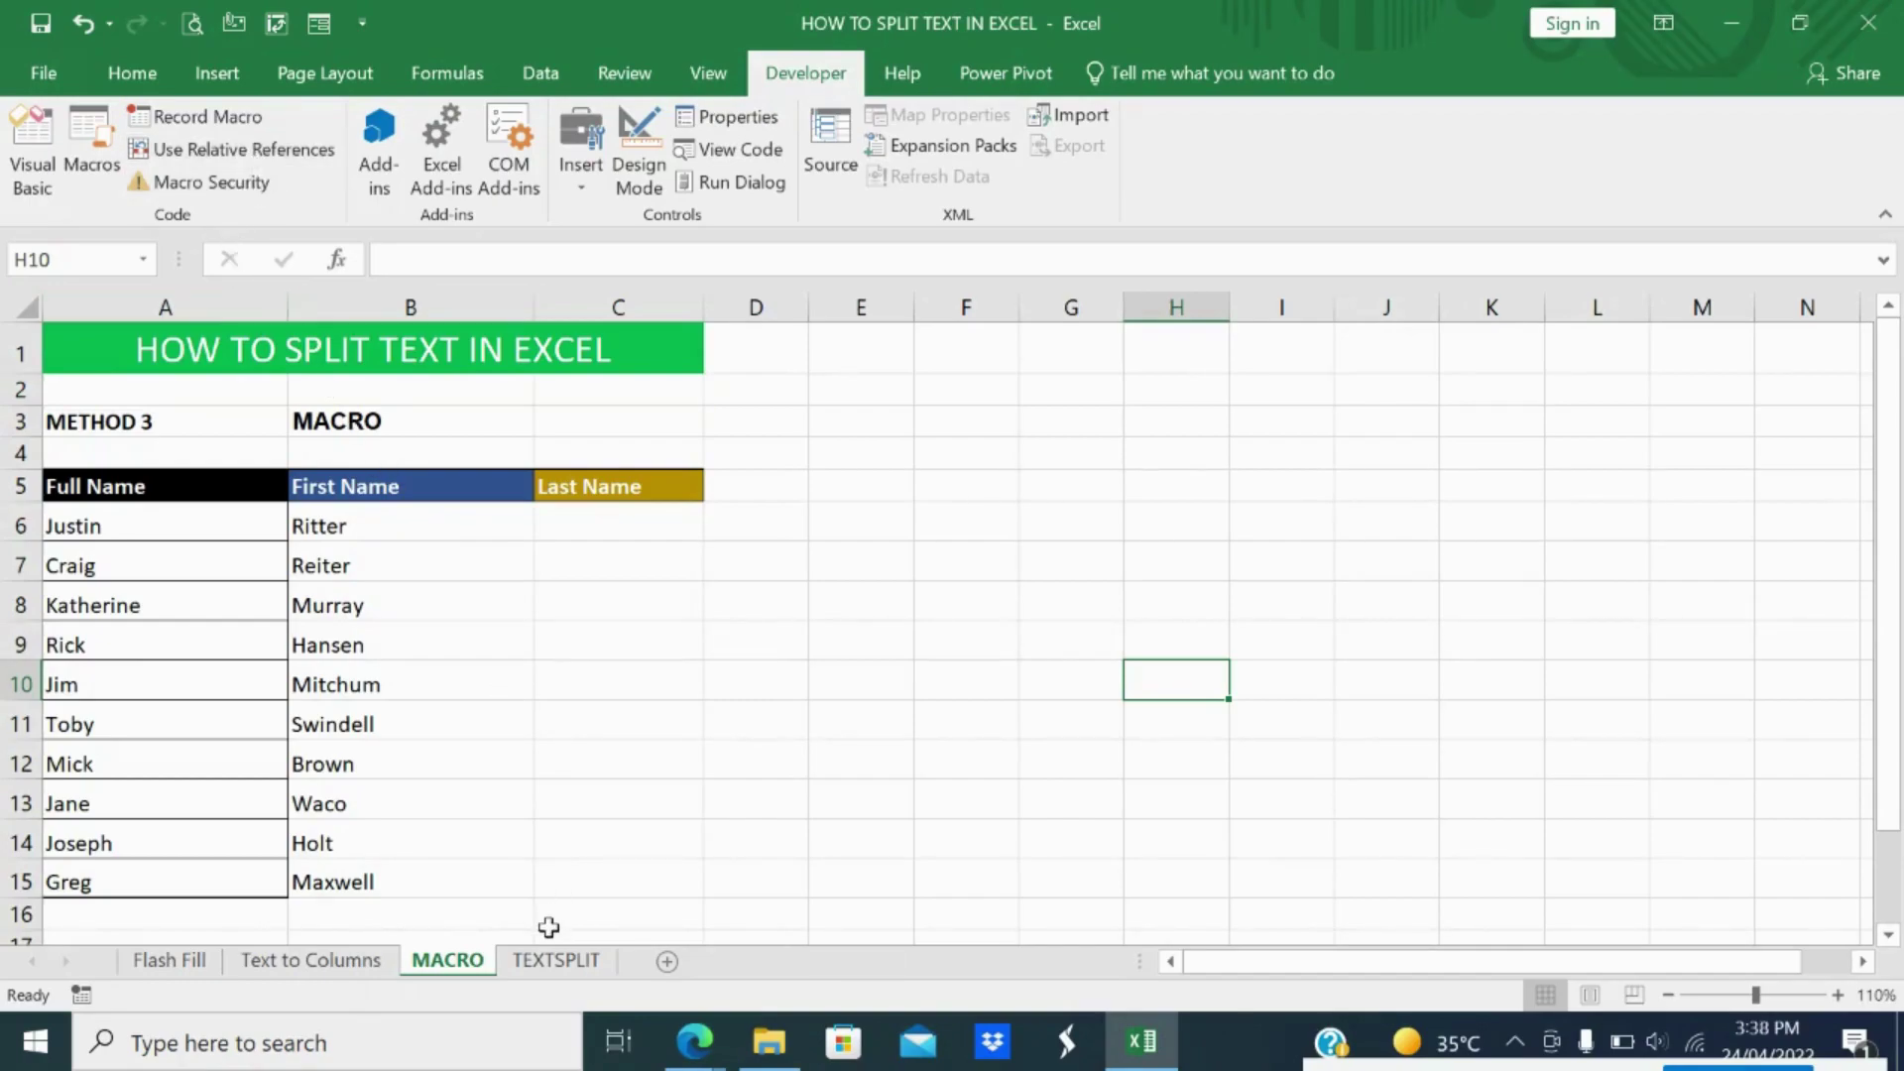
{"action": "left_click", "coordinate": [544, 960]}
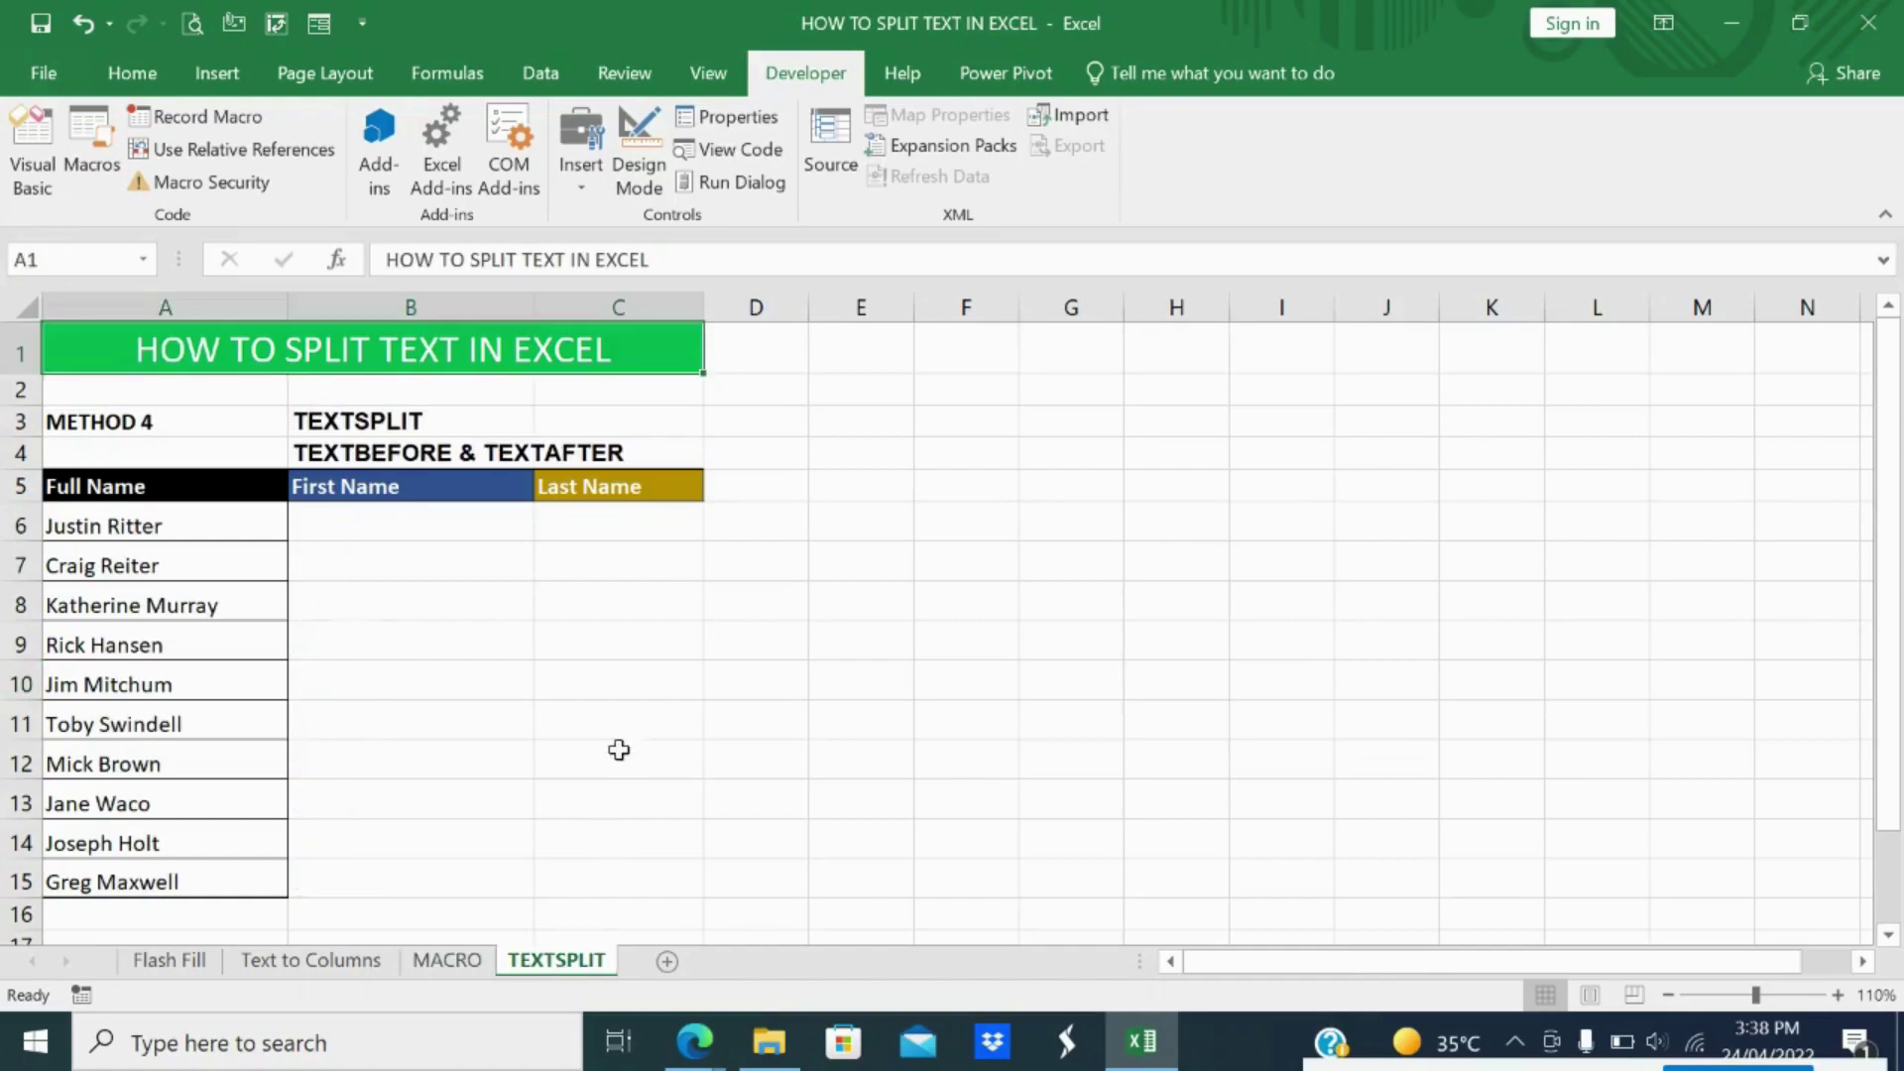
{"action": "left_click", "coordinate": [378, 420]}
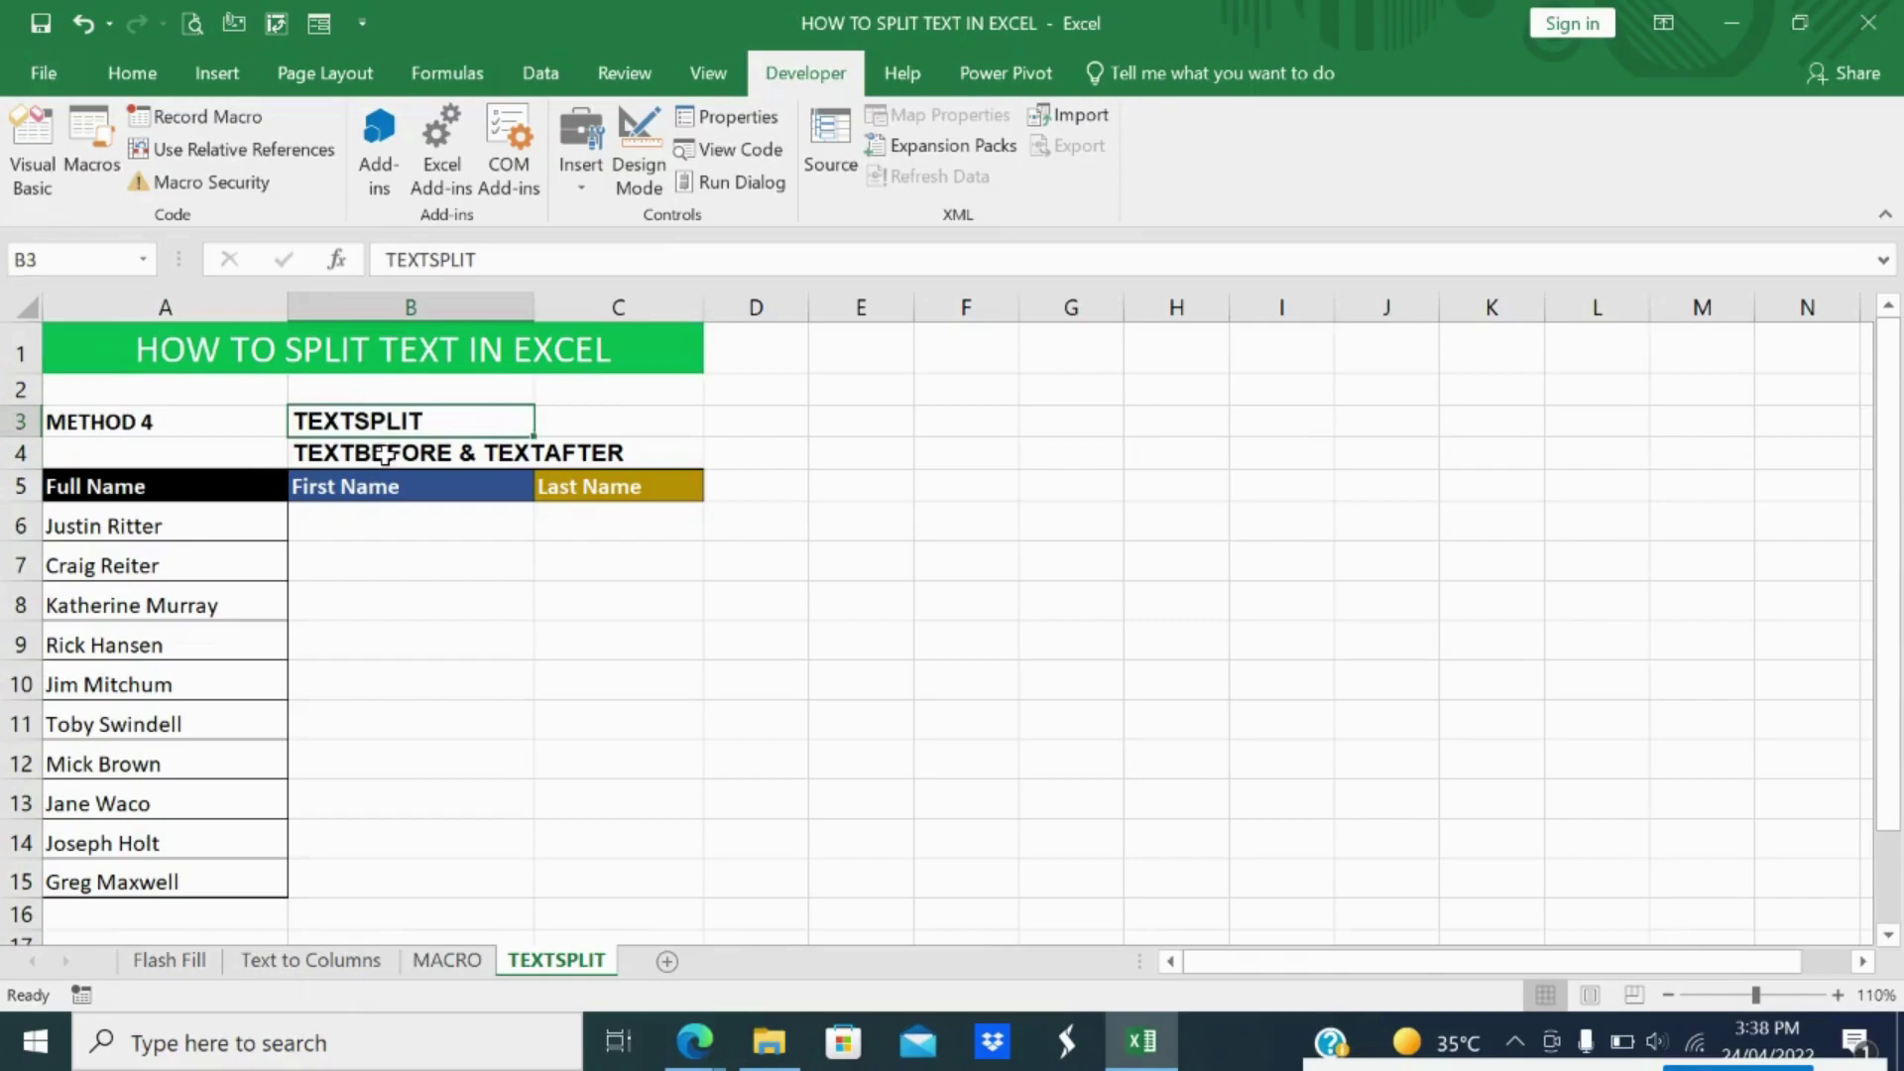
{"action": "left_click", "coordinate": [386, 456]}
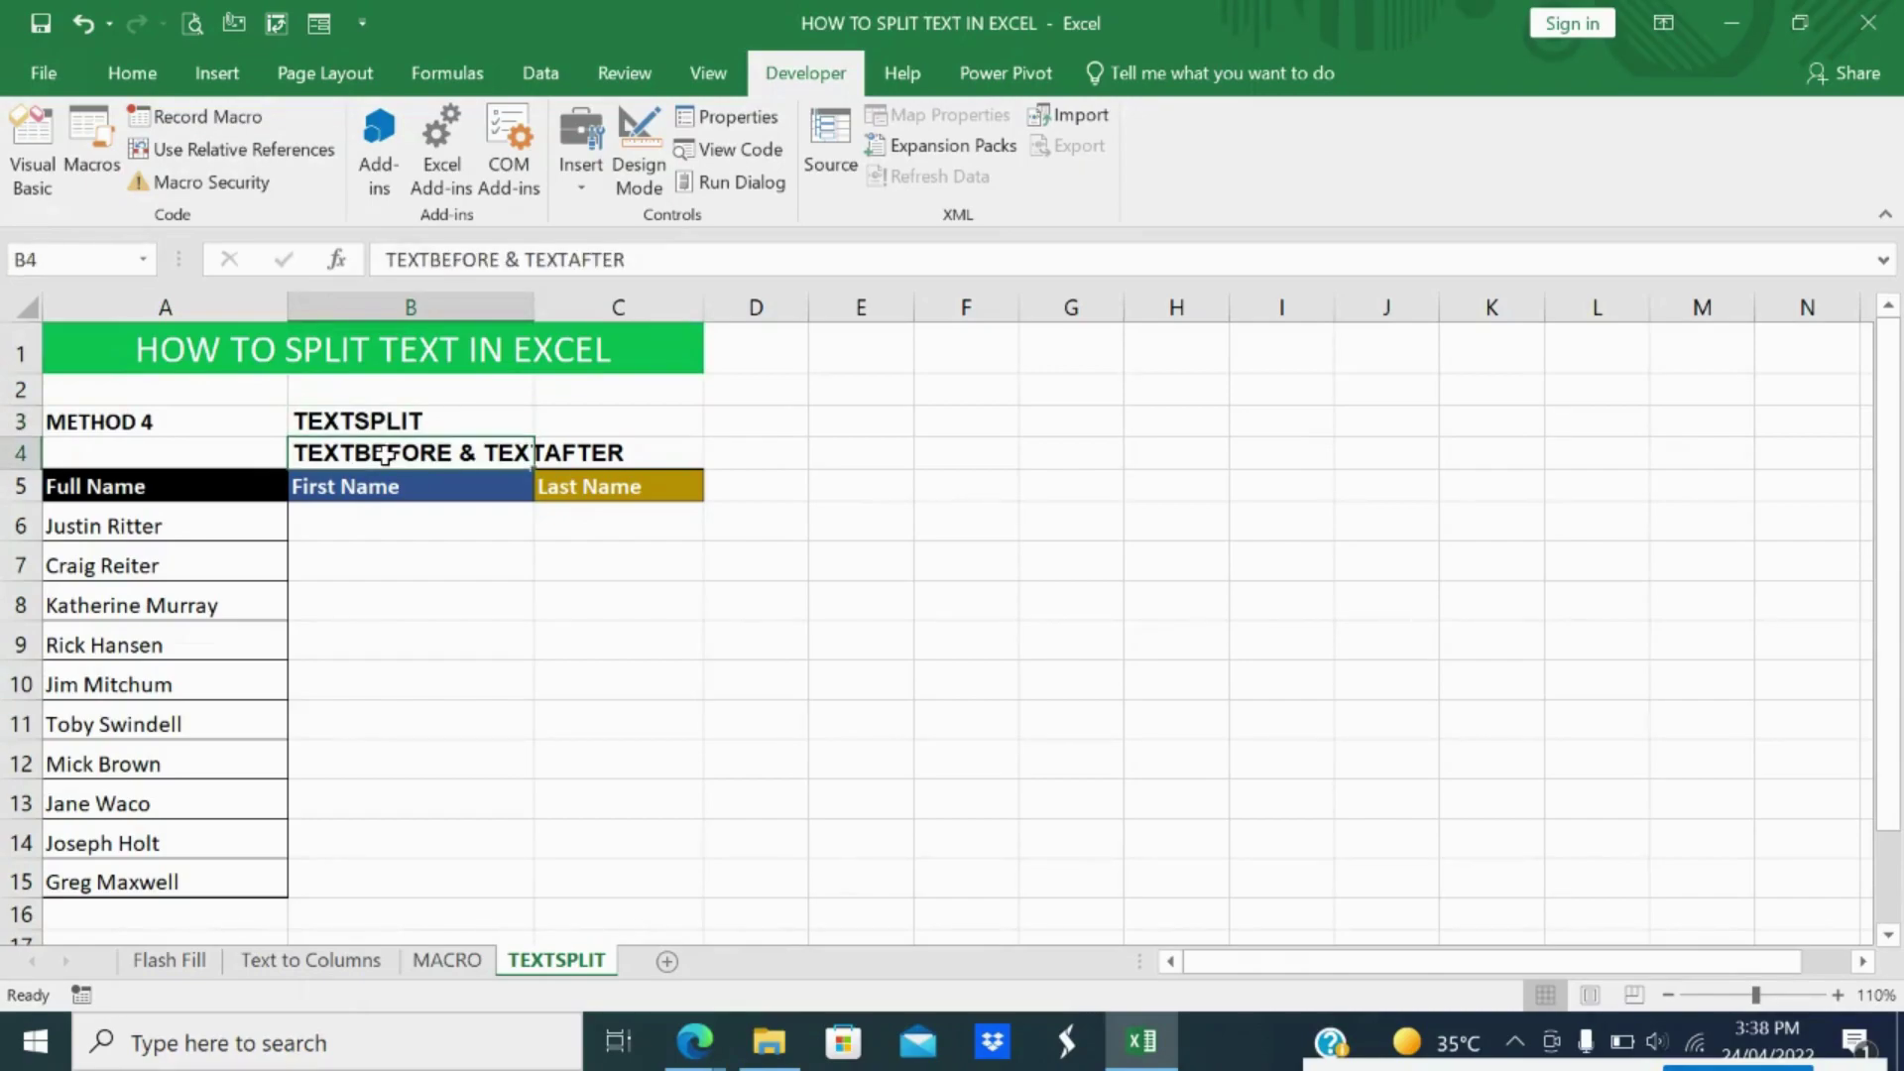